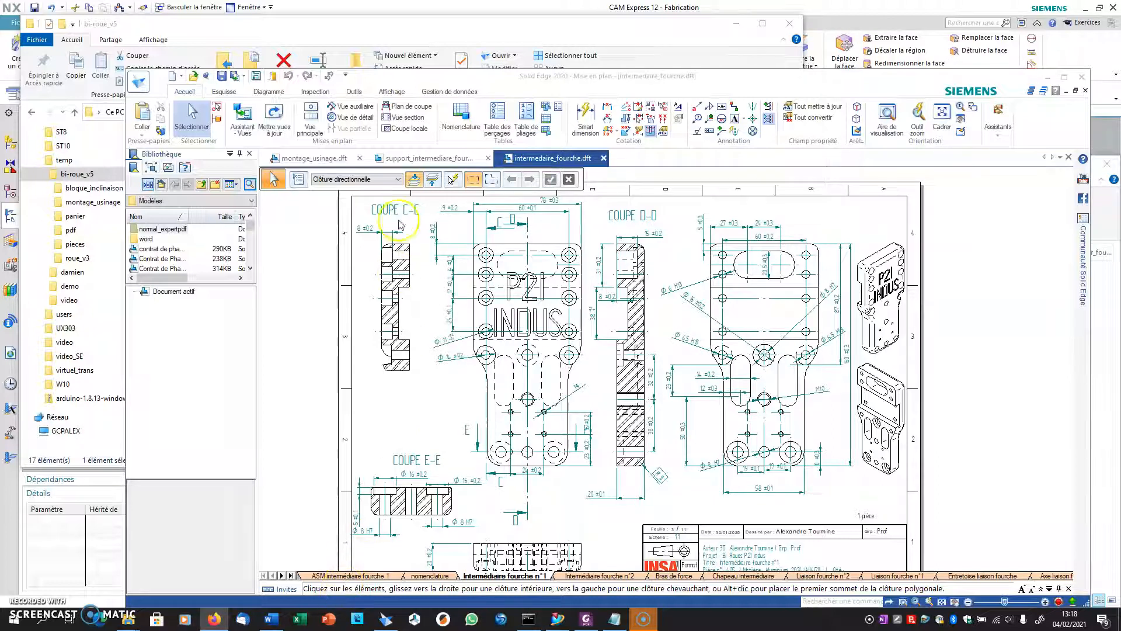
# Bring up the montage_usinage.dft drawing and examine the isometric view of the part mounted in the vise
pyautogui.click(321, 161)
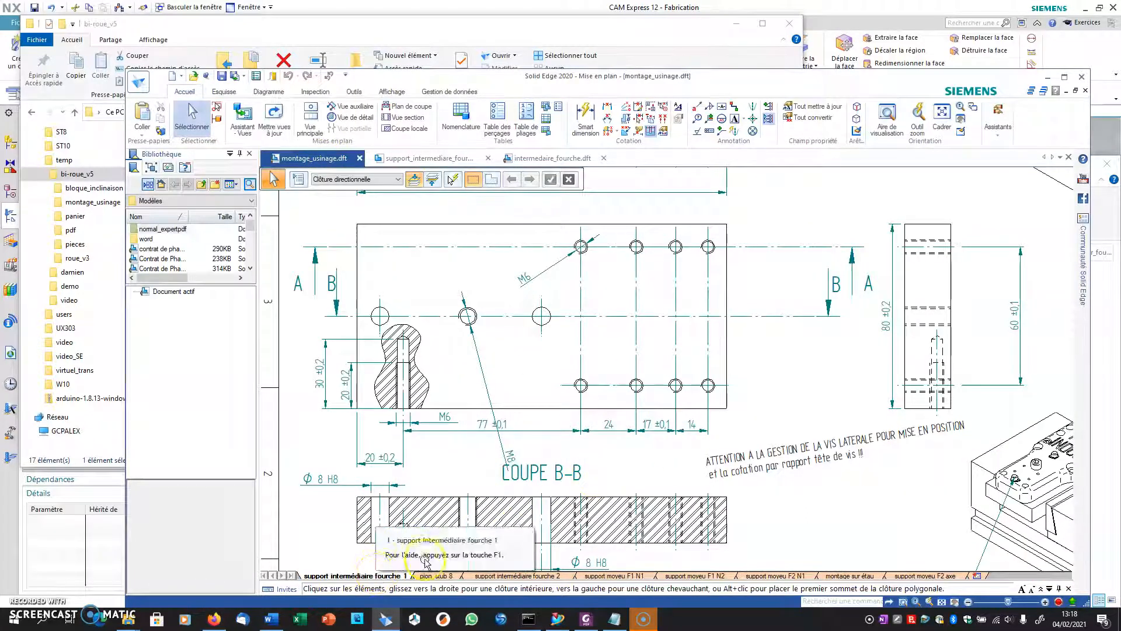
pyautogui.click(903, 502)
pyautogui.moveTo(903, 501)
pyautogui.mouseDown(button='middle')
pyautogui.moveTo(786, 428)
pyautogui.moveTo(596, 380)
pyautogui.mouseUp(button='middle')
pyautogui.scroll(3, 650, 363)
pyautogui.scroll(1, 716, 327)
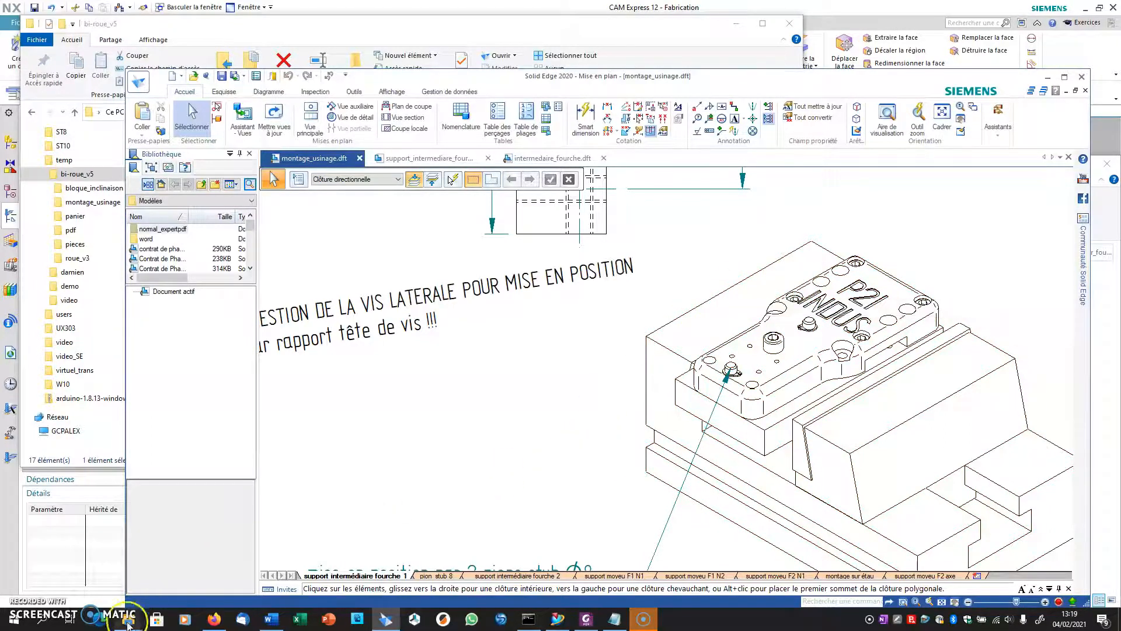
# Open intermediaire_fourche_1.asm from the bi-roue_v5\montage_usinage folder in Gestionnaire de Conception
pyautogui.moveTo(128, 624)
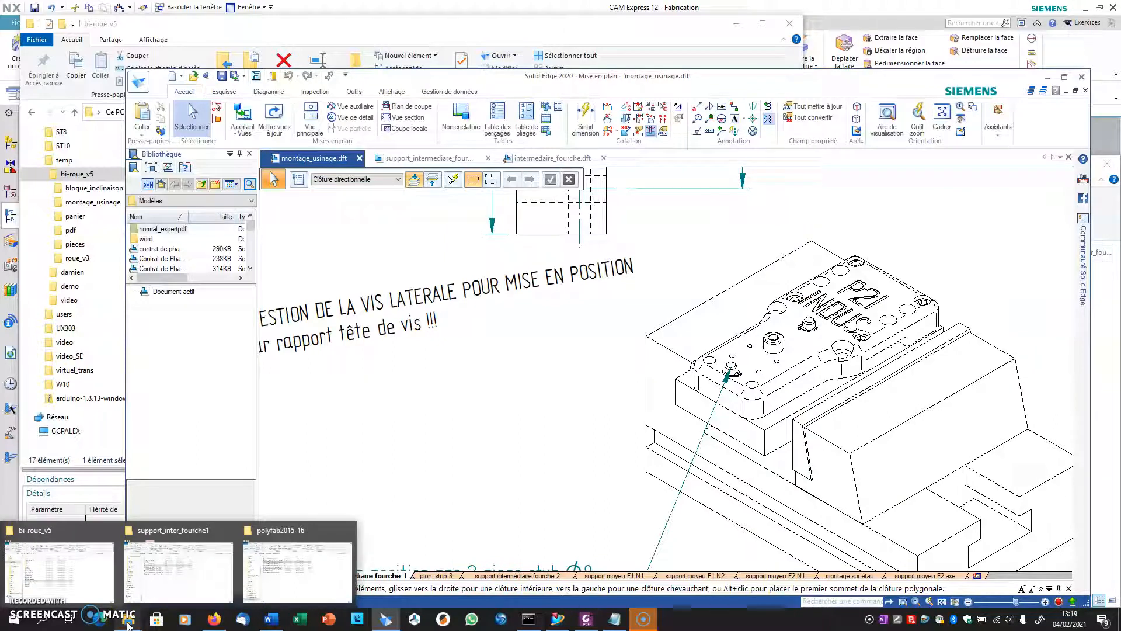
pyautogui.click(161, 584)
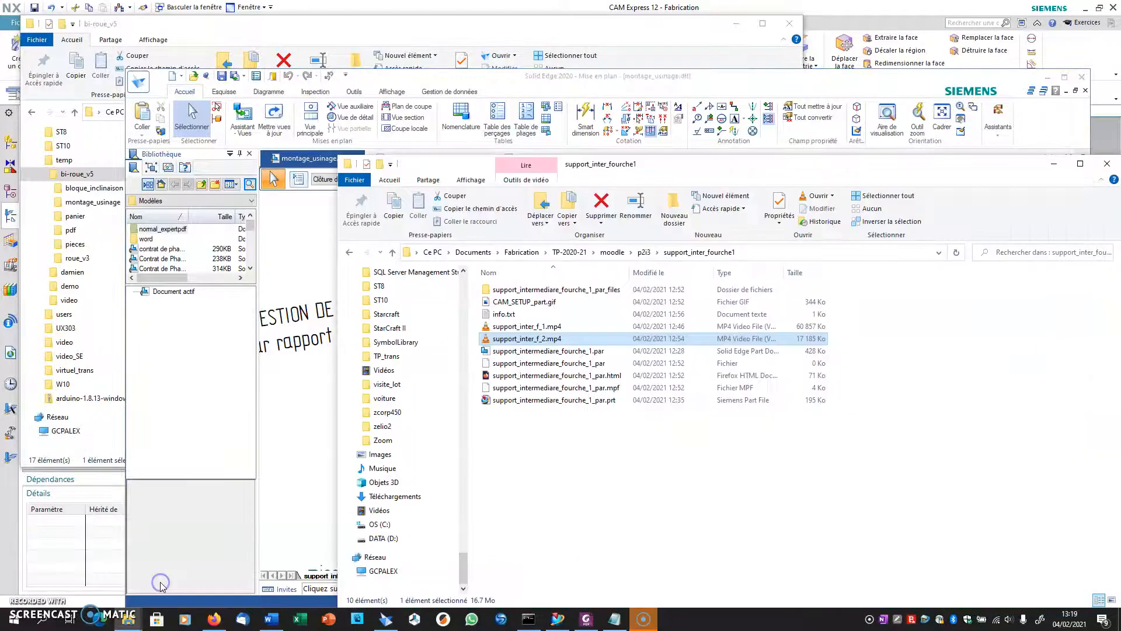
pyautogui.moveTo(128, 620)
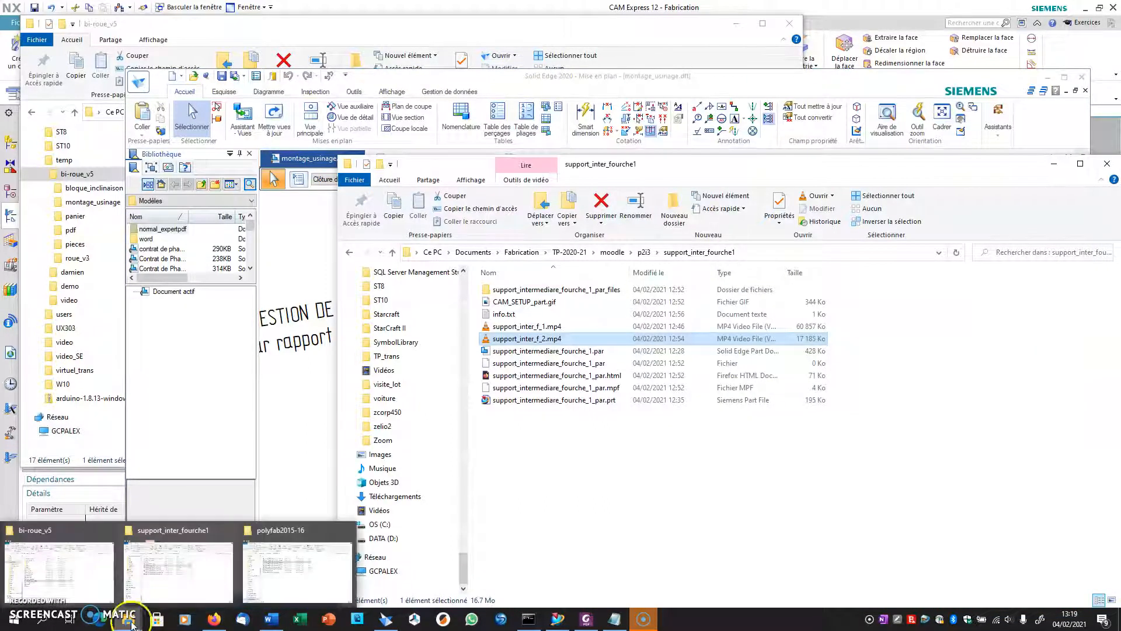
pyautogui.click(93, 571)
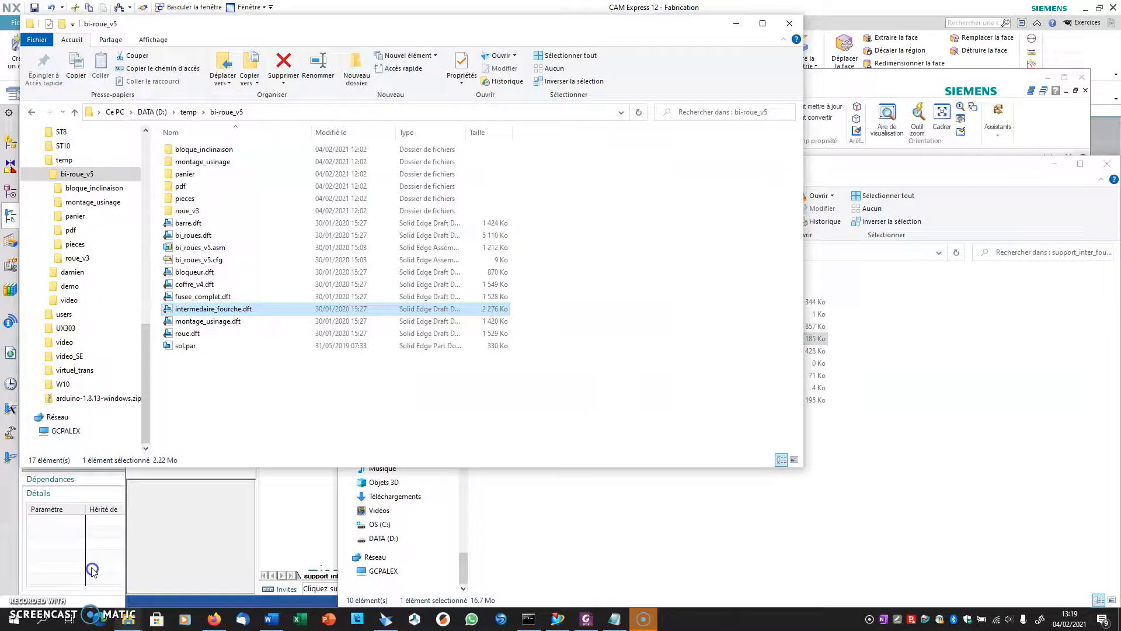
pyautogui.doubleClick(203, 163)
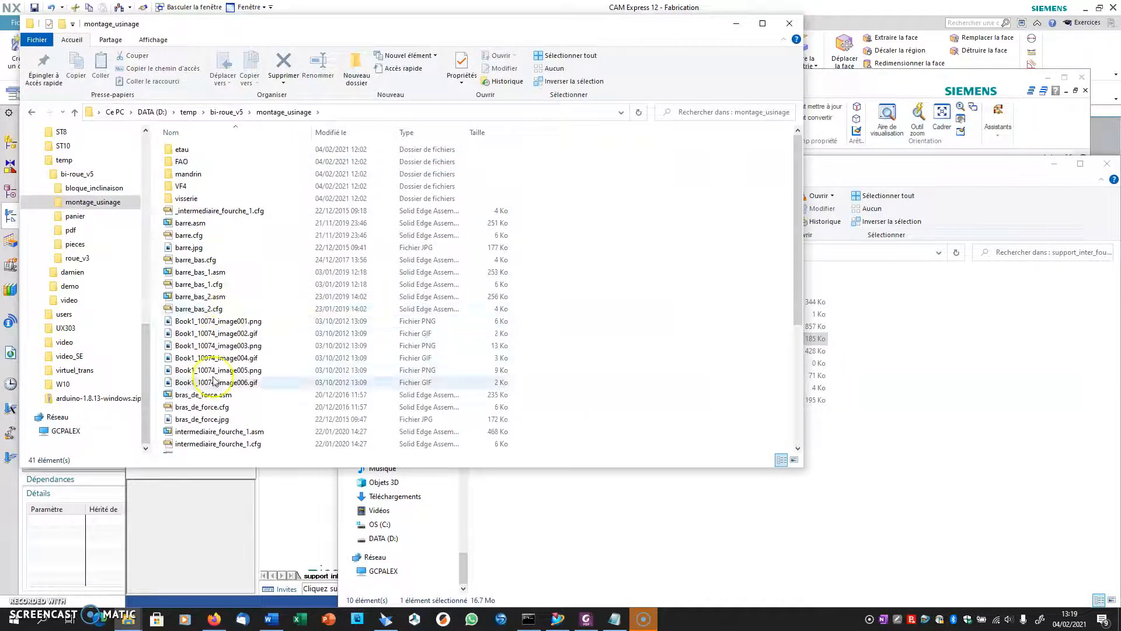
pyautogui.click(202, 434)
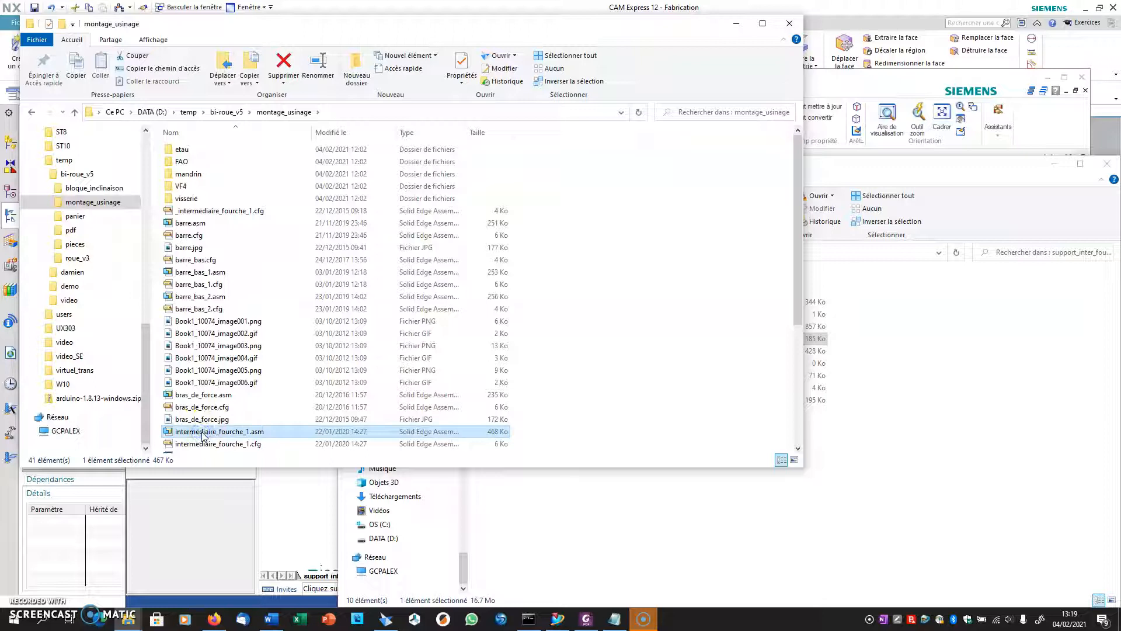
pyautogui.rightClick(203, 434)
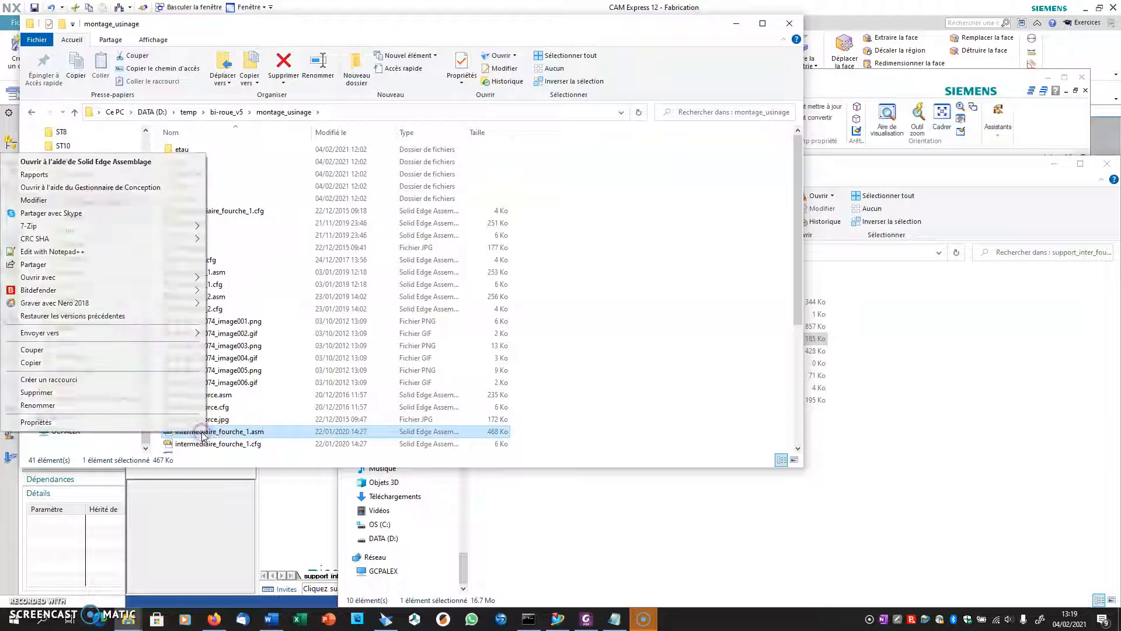
pyautogui.click(158, 189)
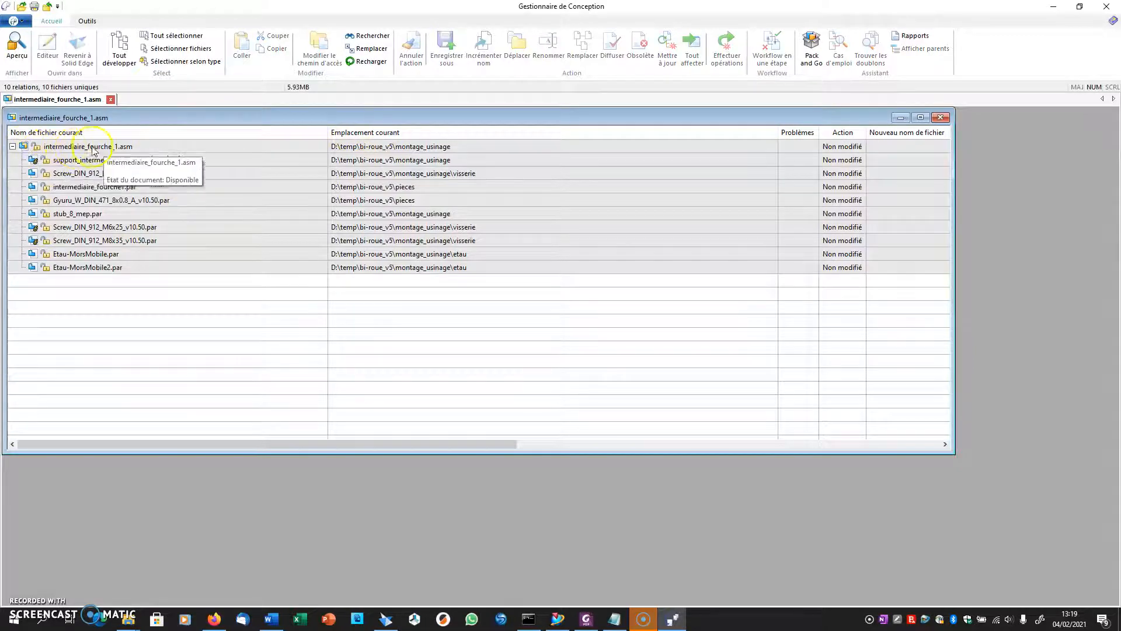
# Start a Pack and Go of the assembly and collapse the sous_traitance folder while browsing for a destination
pyautogui.click(811, 45)
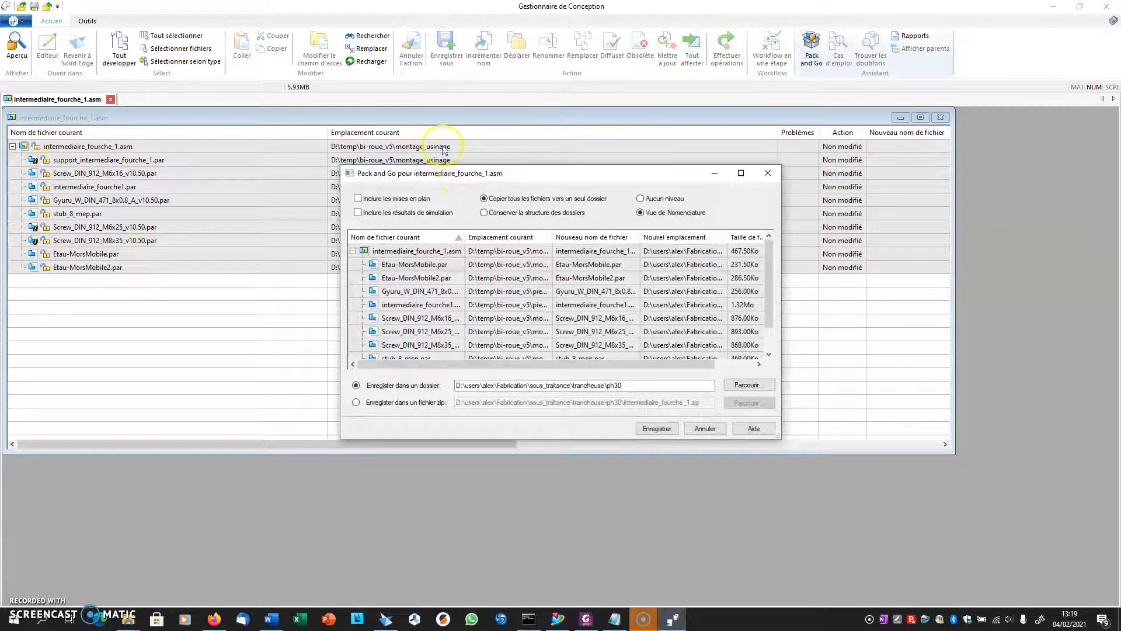
pyautogui.click(508, 214)
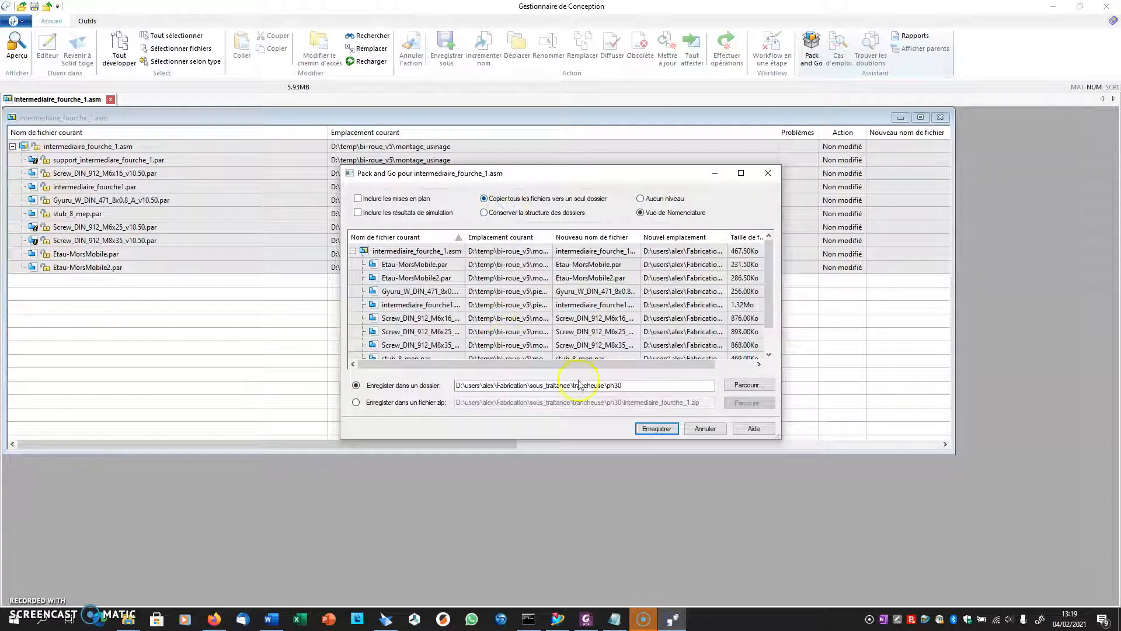
pyautogui.click(748, 385)
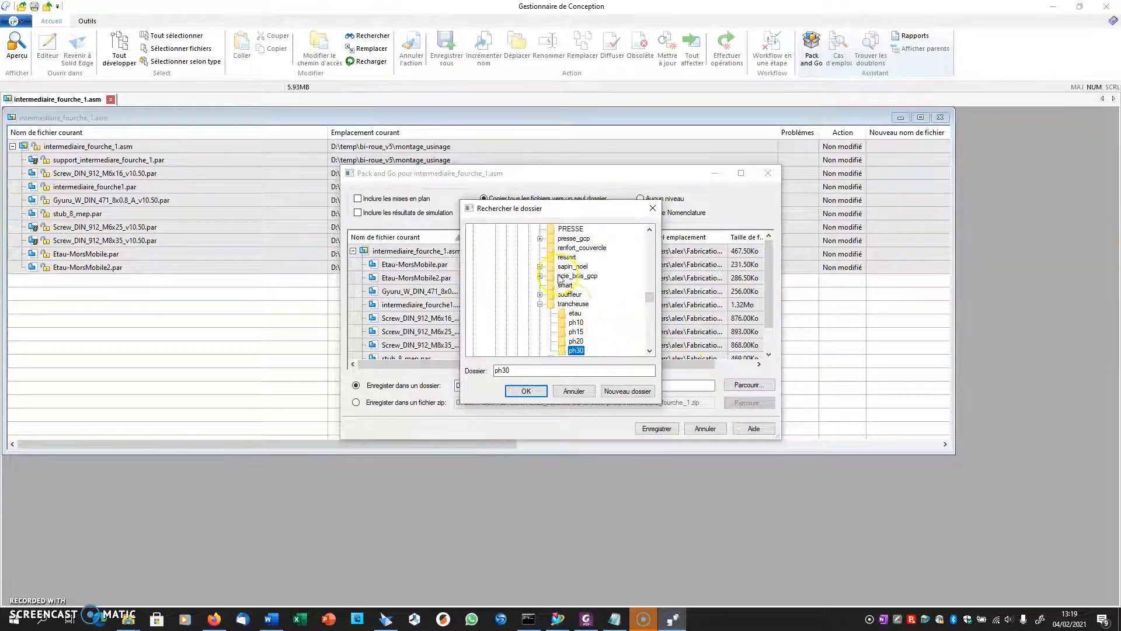
pyautogui.scroll(1, 561, 280)
pyautogui.scroll(10, 562, 275)
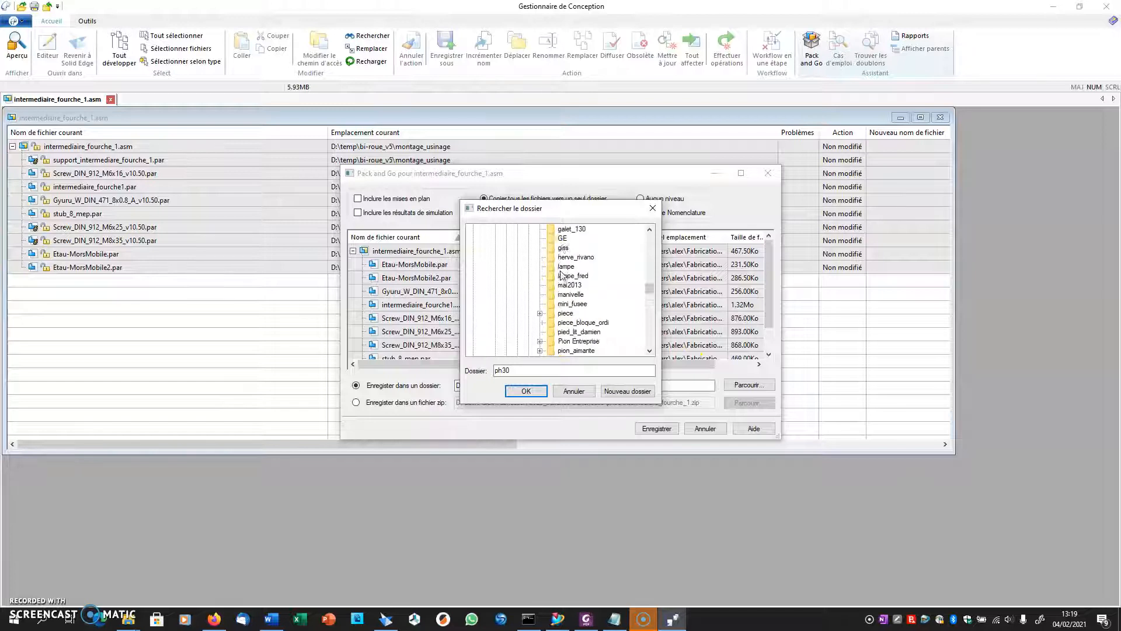
pyautogui.scroll(5, 551, 299)
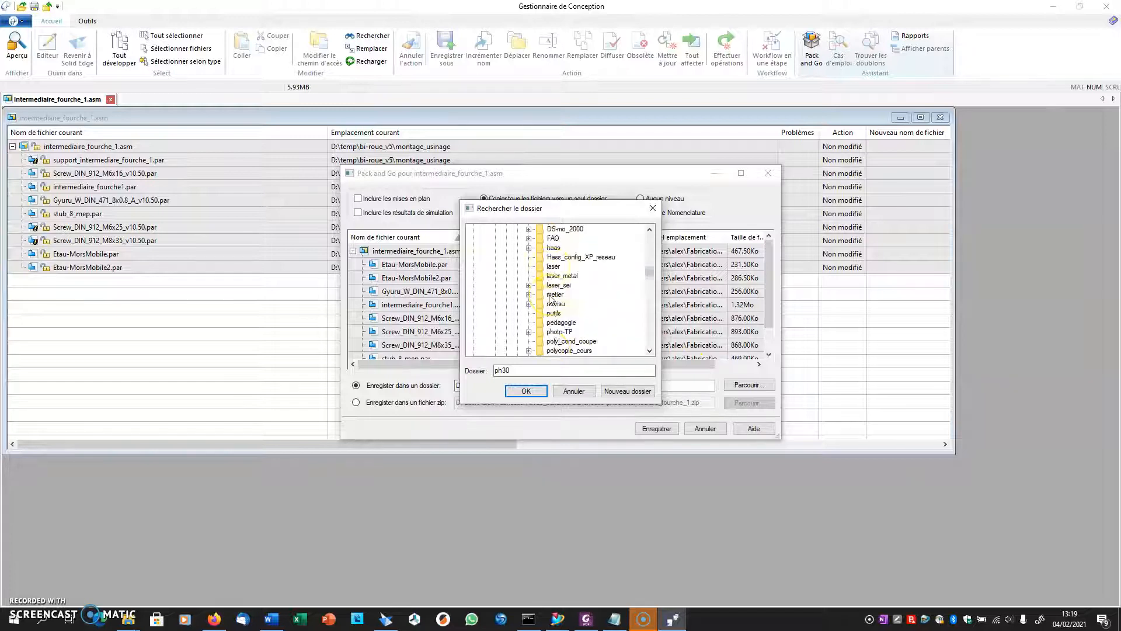
pyautogui.scroll(-4, 551, 298)
pyautogui.scroll(-2, 554, 289)
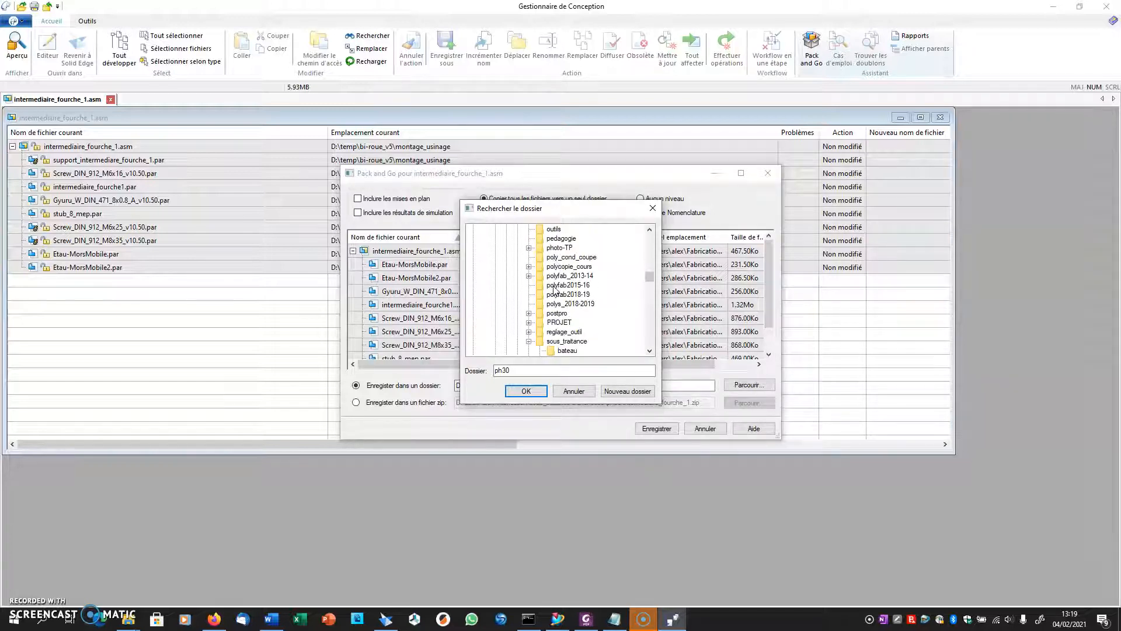
pyautogui.click(537, 342)
pyautogui.scroll(-5, 541, 330)
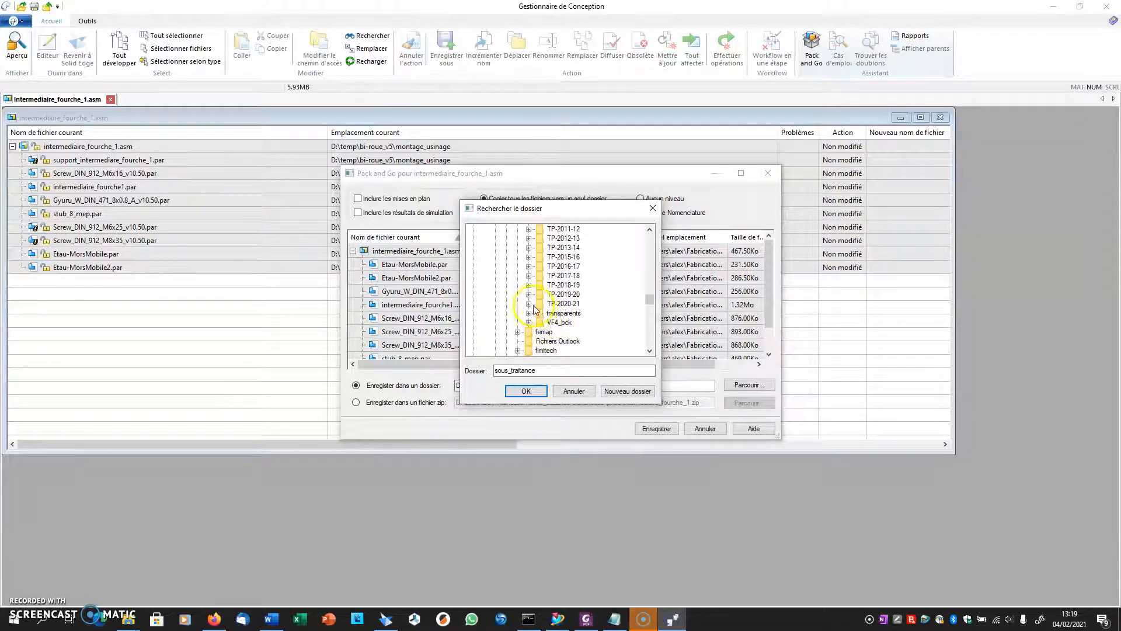
# Select the p2i3 folder under TP-2020-21\moodle as the parent folder for the Pack and Go copy
pyautogui.click(528, 304)
pyautogui.scroll(-3, 555, 299)
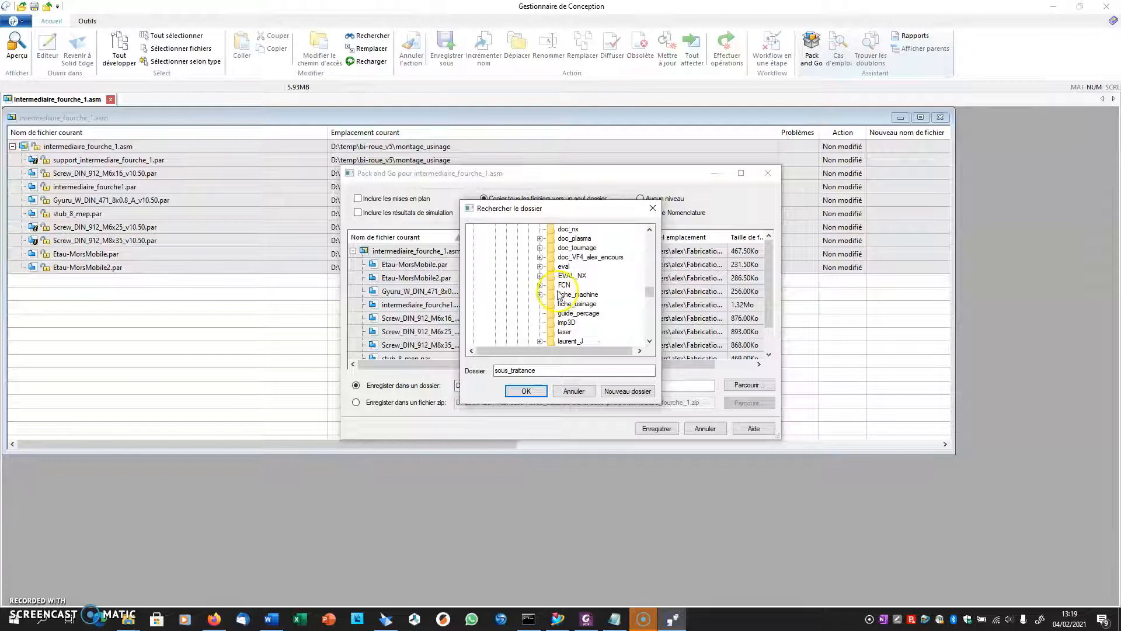
pyautogui.scroll(-2, 559, 291)
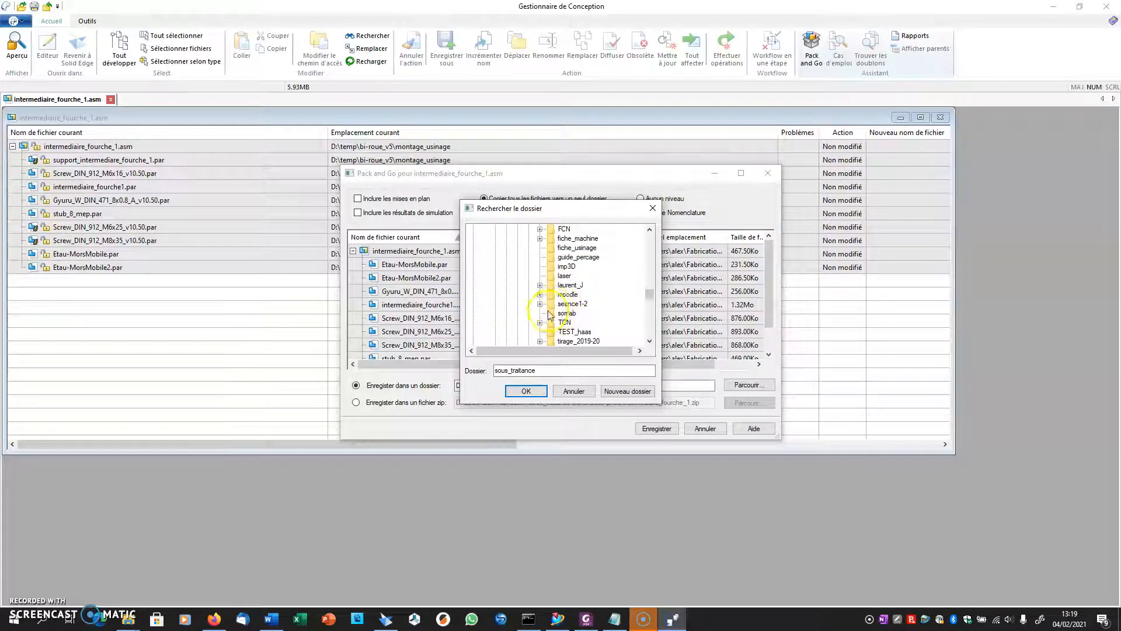
pyautogui.scroll(1, 559, 300)
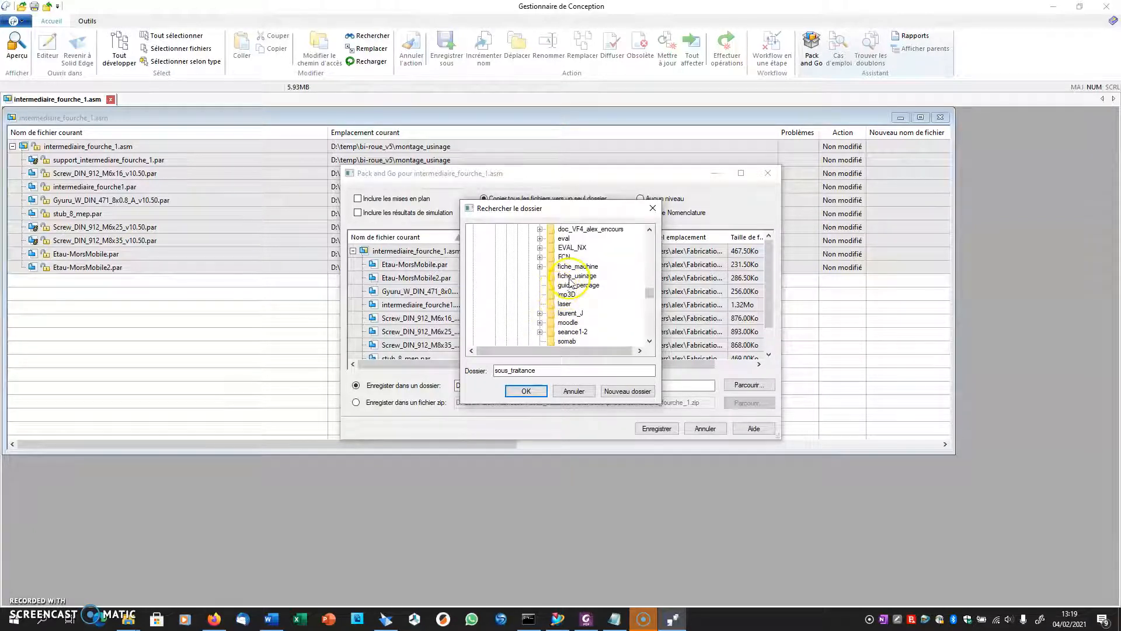
pyautogui.scroll(-2, 571, 281)
pyautogui.scroll(-2, 570, 290)
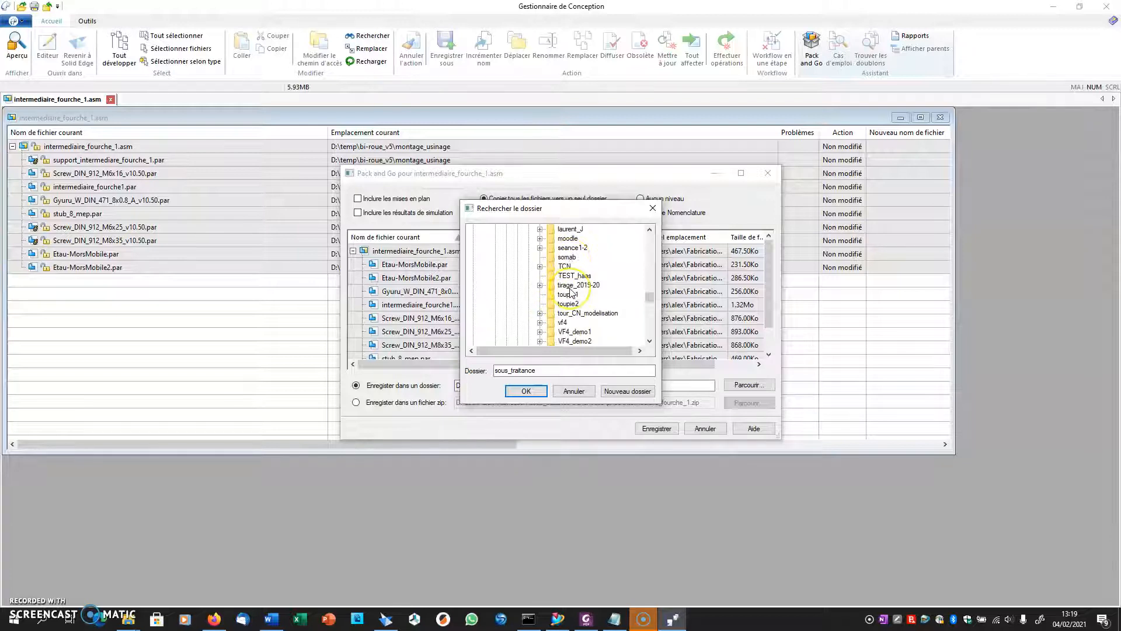
pyautogui.scroll(3, 565, 316)
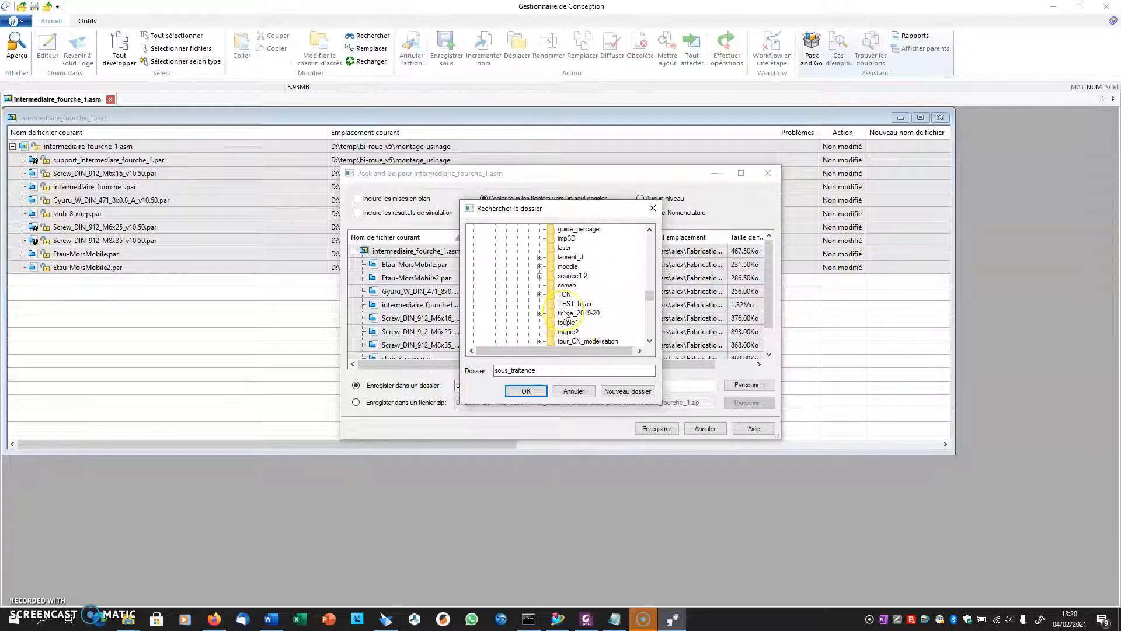
pyautogui.click(567, 294)
pyautogui.click(540, 294)
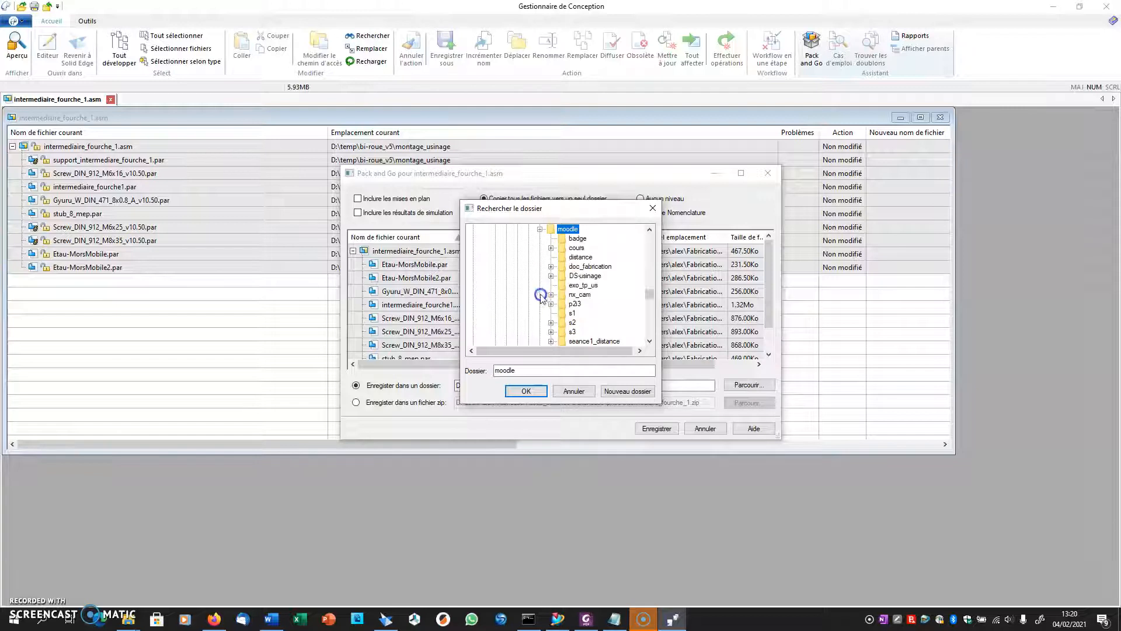
pyautogui.scroll(-1, 578, 297)
pyautogui.click(551, 275)
pyautogui.click(575, 276)
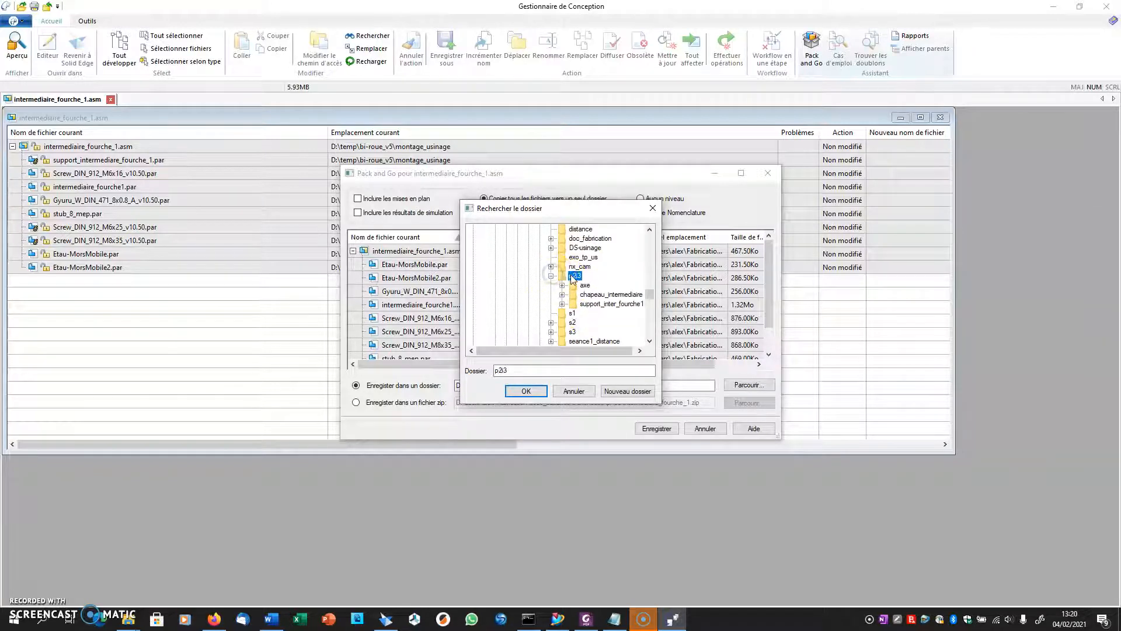
# Create a new folder named inter_f_ph20 inside p2i3 and set it as the Pack and Go destination
pyautogui.click(627, 391)
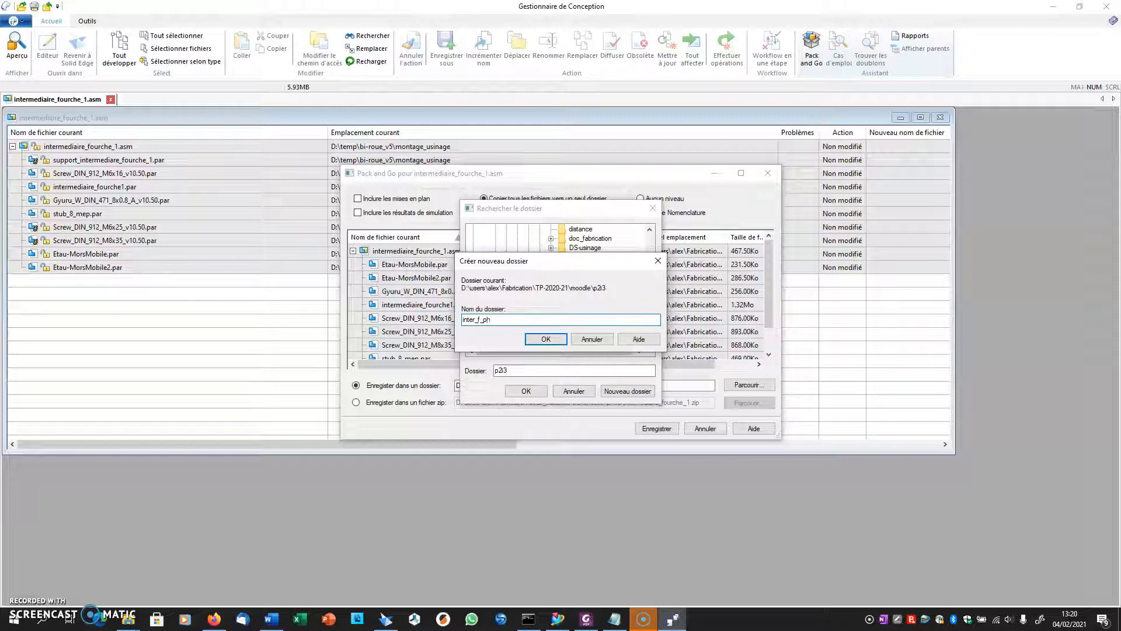
pyautogui.press('Return')
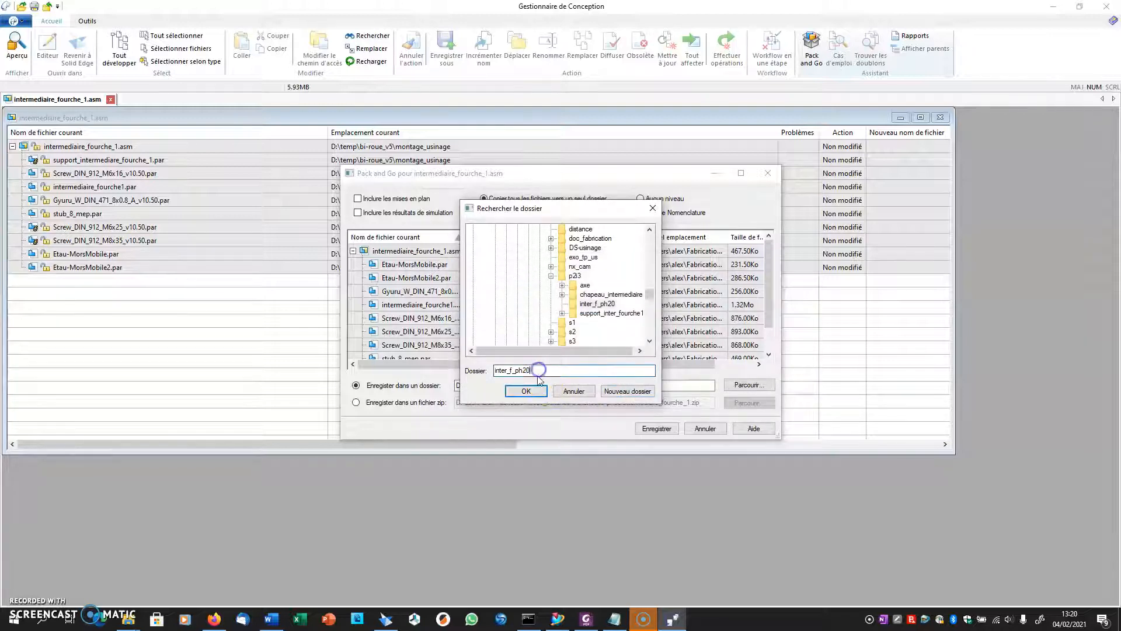
pyautogui.click(526, 391)
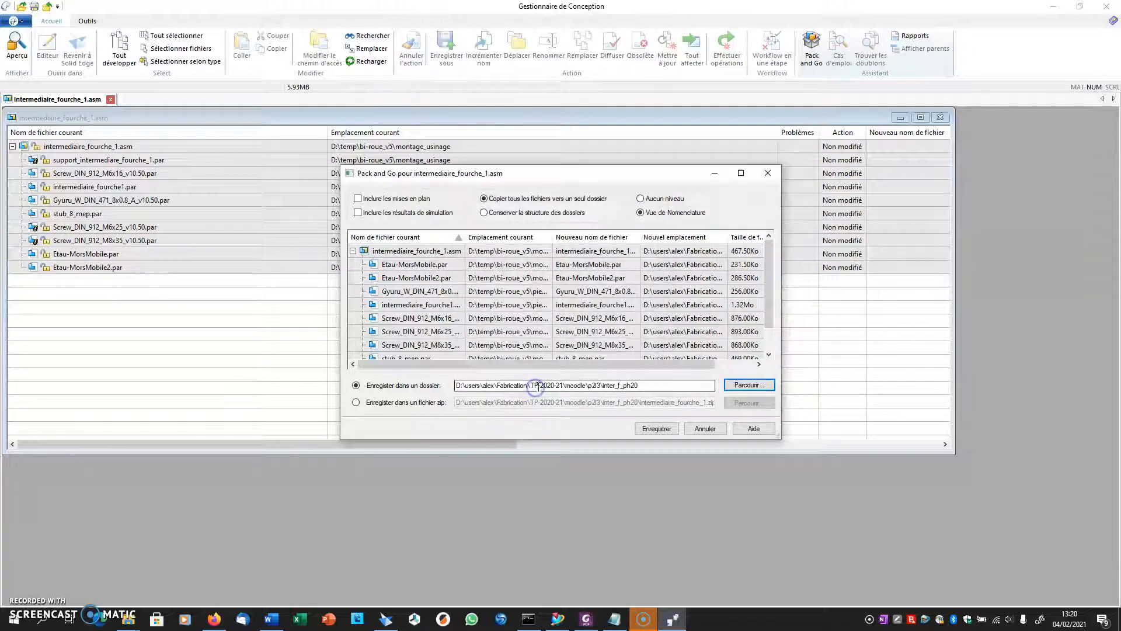
# Run the Pack and Go copy and select intermediaire_fourche_1.asm in the inter_f_ph20 folder
pyautogui.click(657, 430)
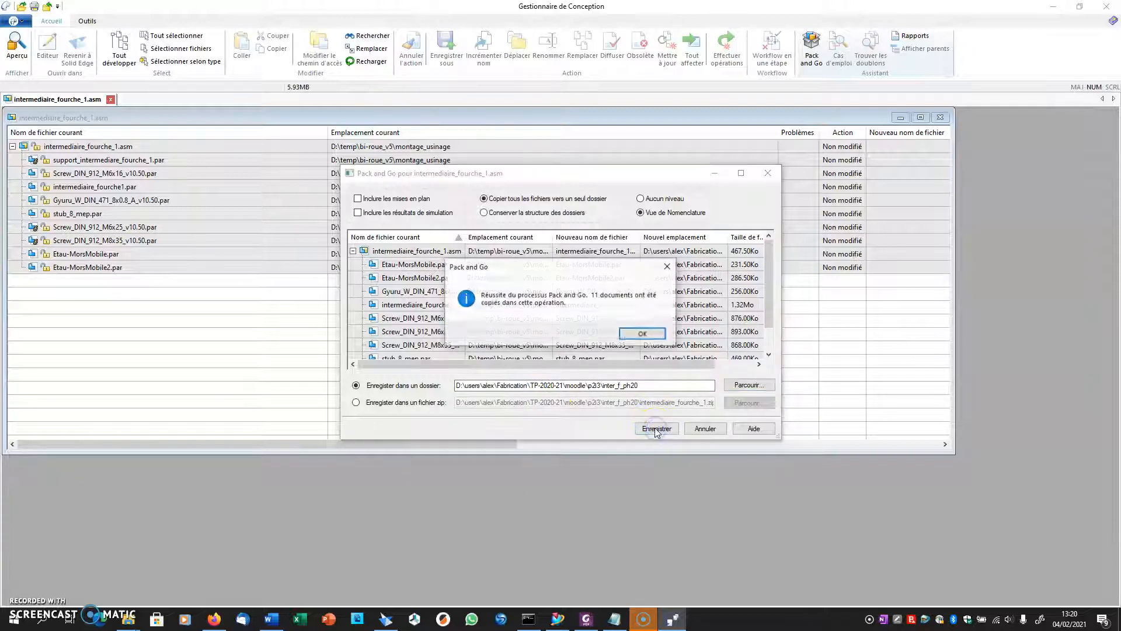
pyautogui.click(636, 334)
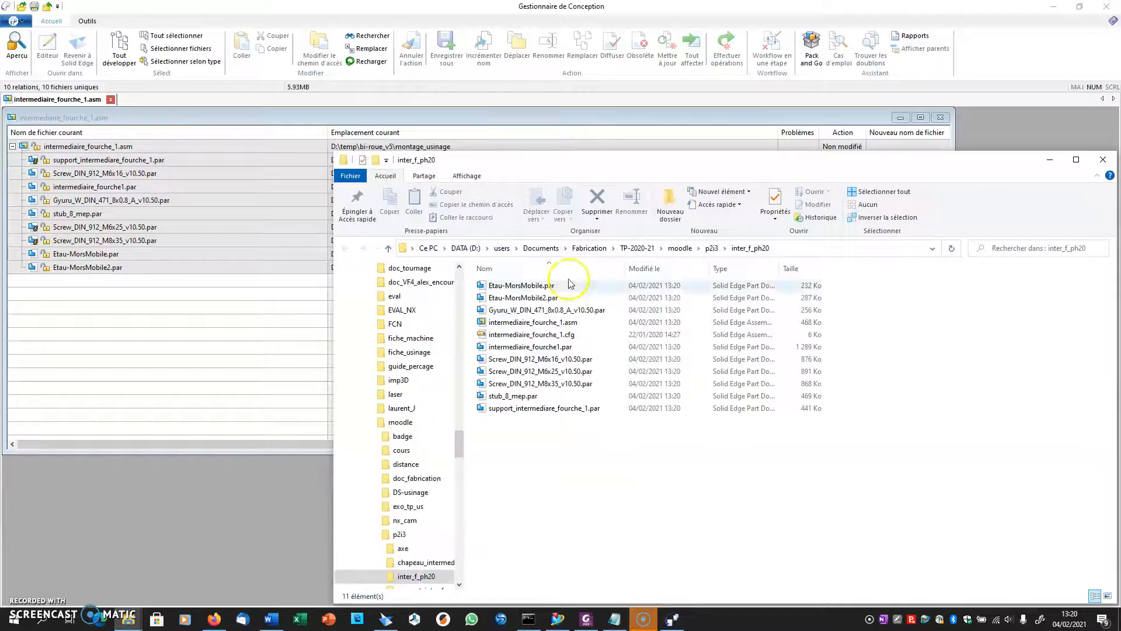
pyautogui.moveTo(555, 147); pyautogui.dragTo(466, 104)
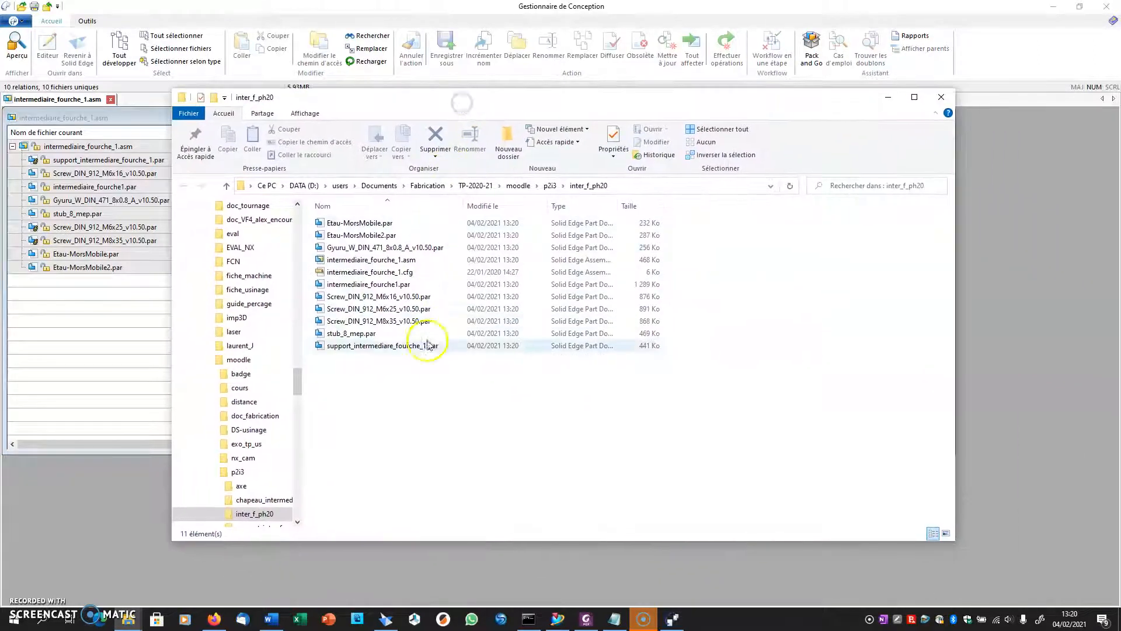
pyautogui.click(379, 260)
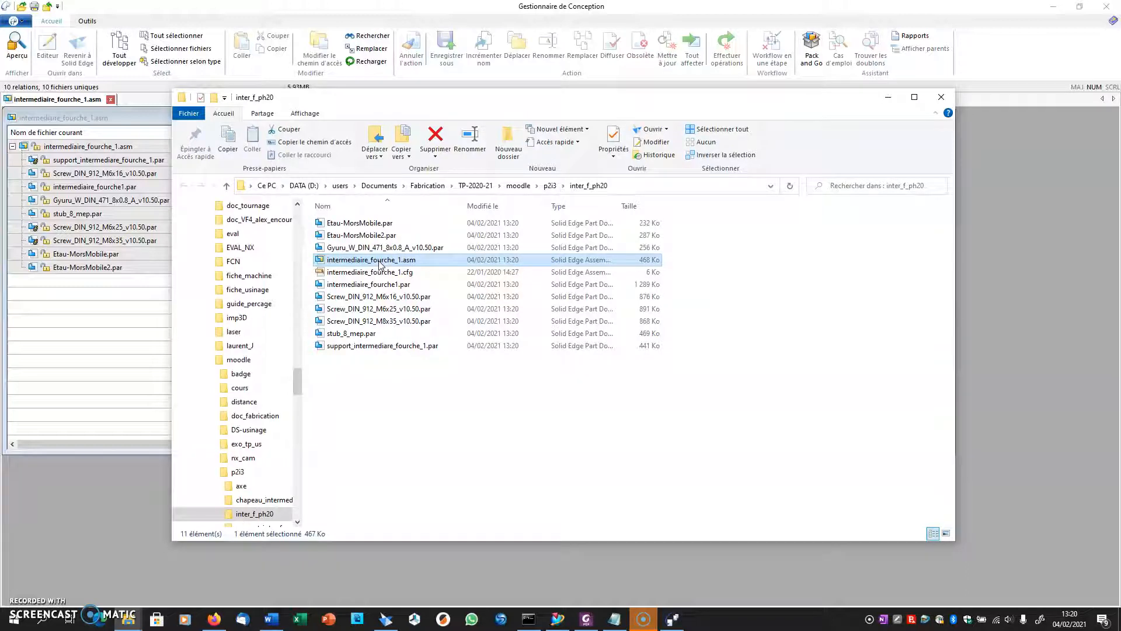
# Switch to CAM Express and close support_intermediare_fourche_1_par.prt without saving its changes
pyautogui.click(558, 619)
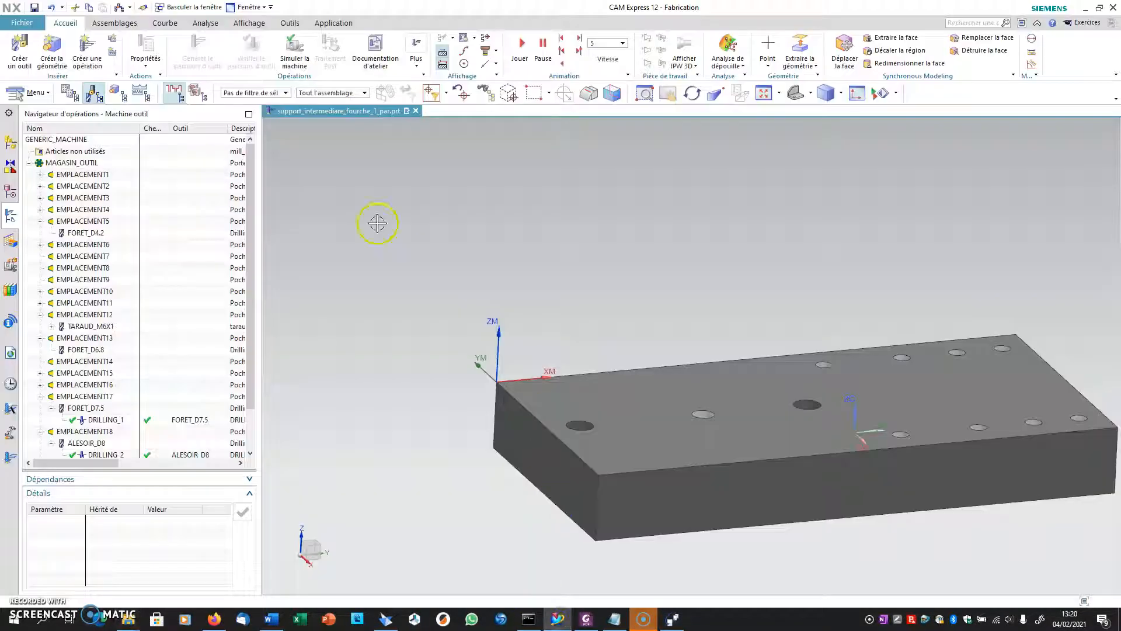
pyautogui.click(416, 111)
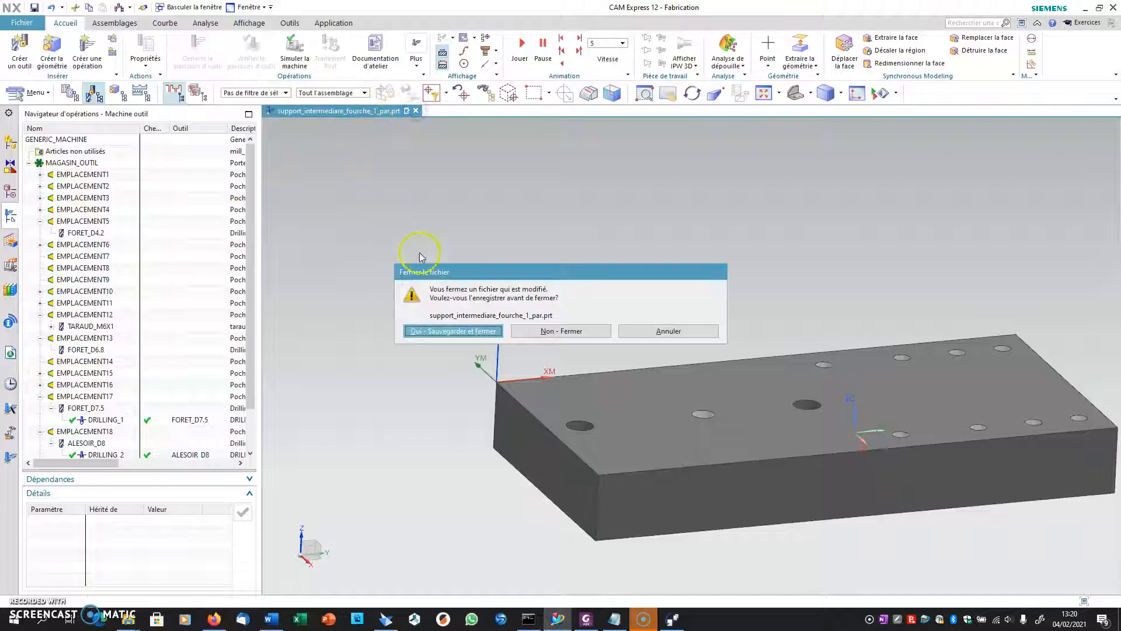
pyautogui.click(542, 332)
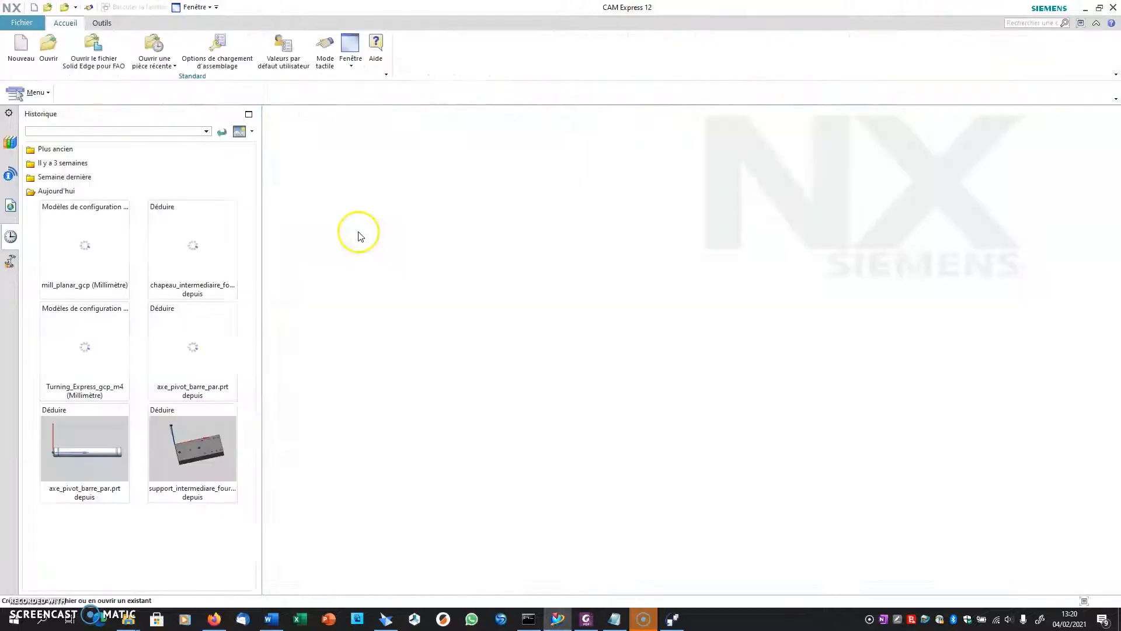
# Start opening a file in CAM Express and browse to the inter_f_ph20 folder inside p2i3
pyautogui.click(49, 47)
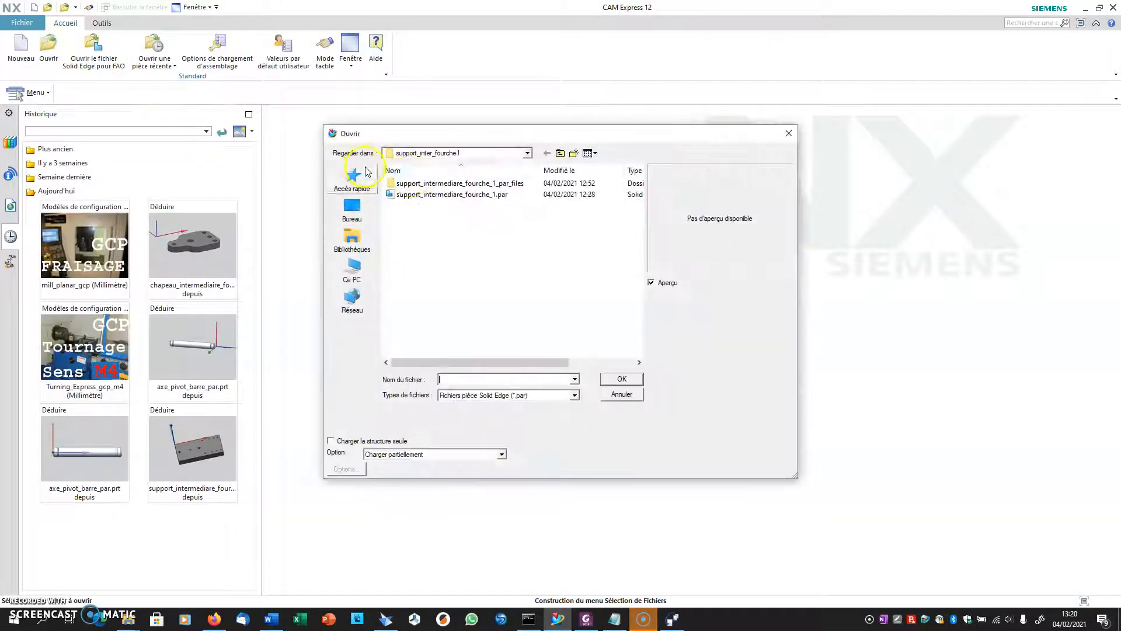
pyautogui.click(560, 154)
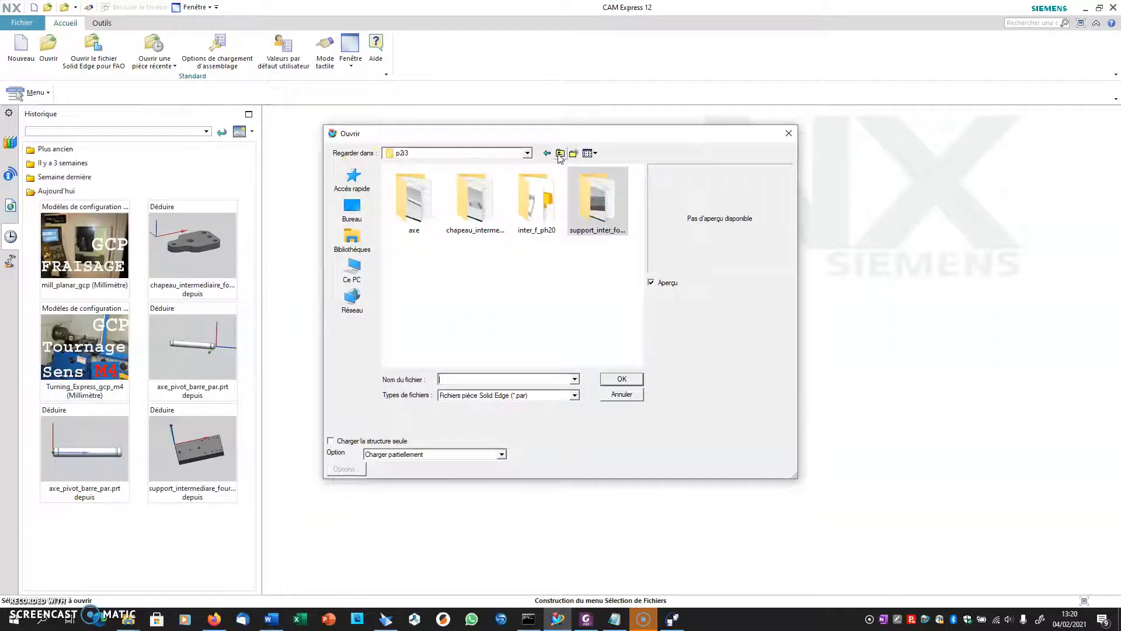
pyautogui.click(538, 200)
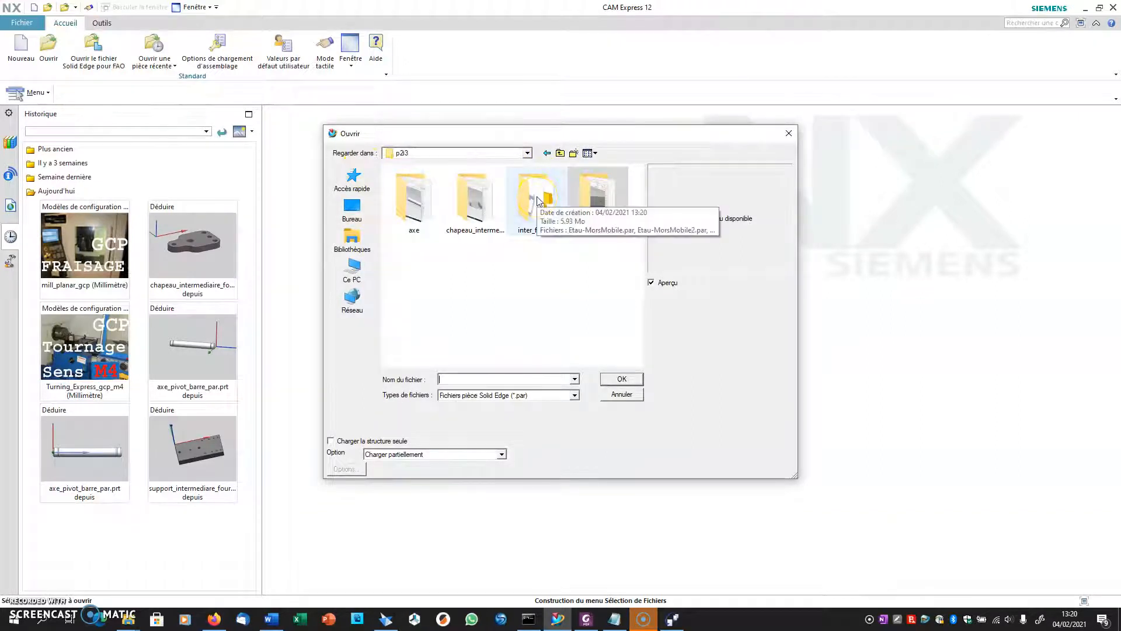
pyautogui.doubleClick(539, 200)
# Open intermediaire_fourche_1.asm using the Solid Edge assembly (*.asm) file type and dismiss the assembly update report
pyautogui.click(516, 399)
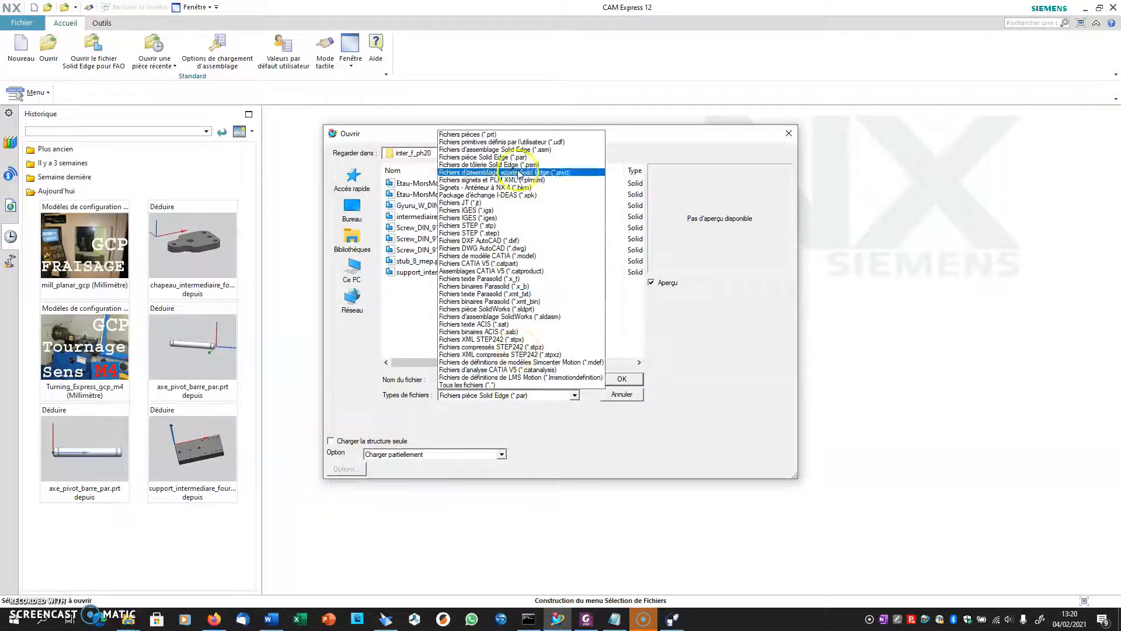
pyautogui.click(518, 150)
pyautogui.click(435, 184)
pyautogui.click(622, 379)
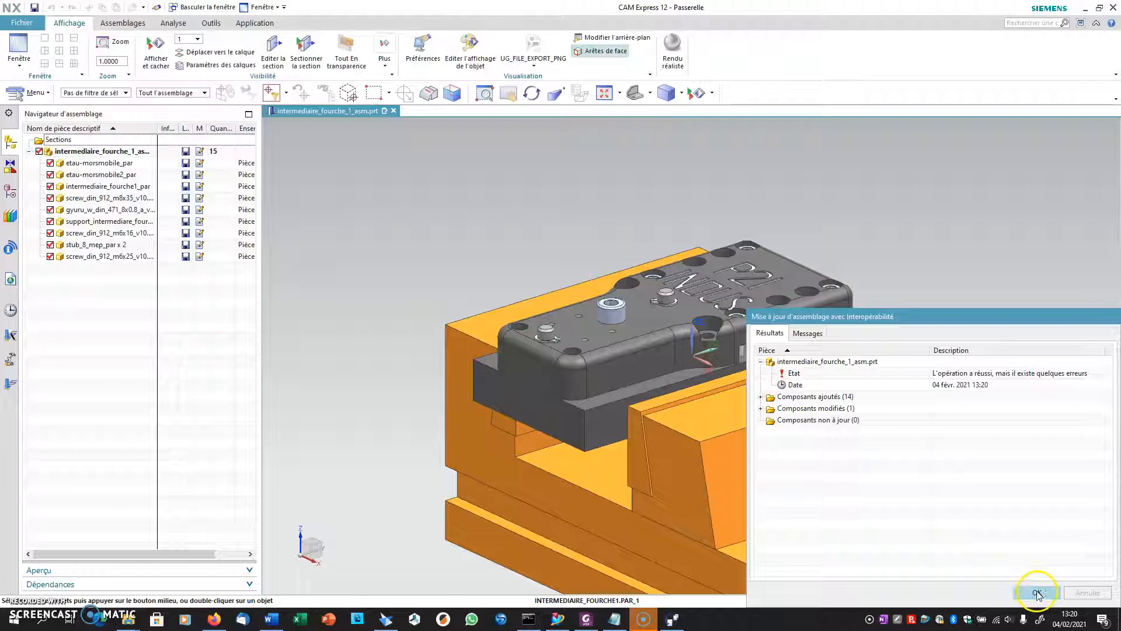
pyautogui.click(1037, 594)
# Examine the imported fixture in the vise and look closely at the lateral positioning screw on the support plate
pyautogui.keyDown('shift'); pyautogui.moveTo(590, 295); pyautogui.dragTo(503, 223, button='middle'); pyautogui.keyUp('shift')
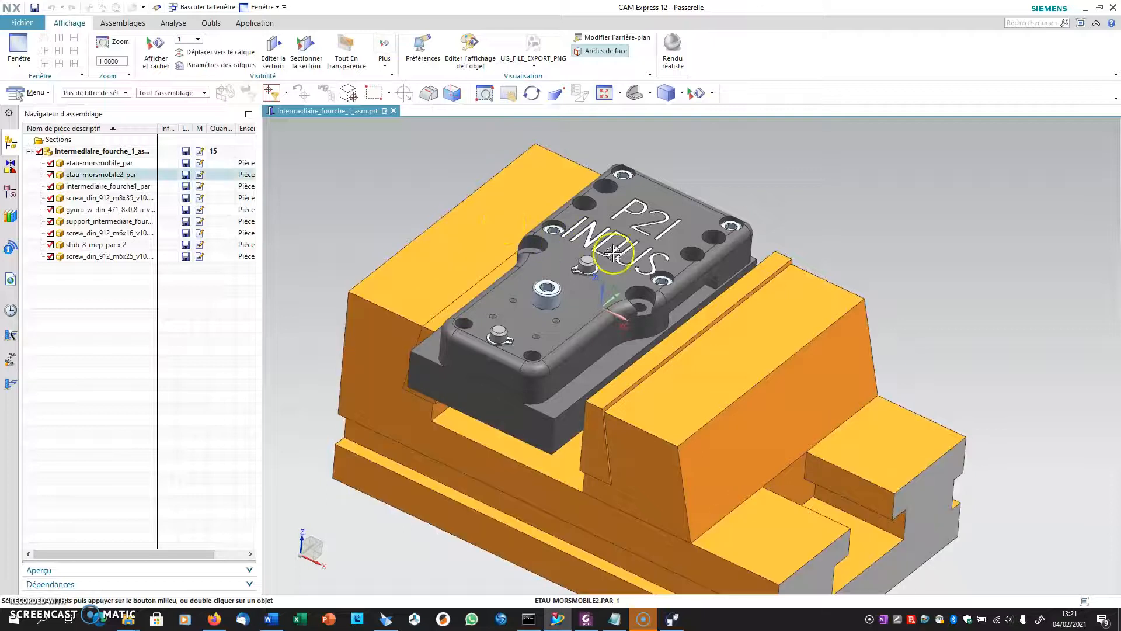
pyautogui.moveTo(483, 375); pyautogui.dragTo(581, 252, button='middle')
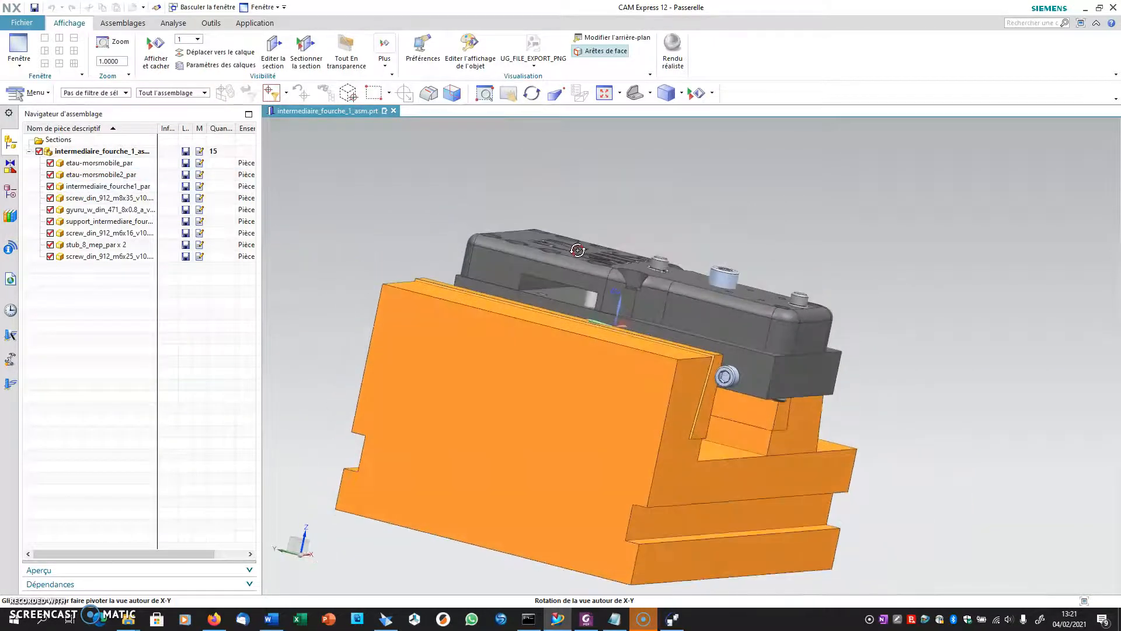
pyautogui.scroll(-2, 737, 381)
pyautogui.scroll(6, 745, 380)
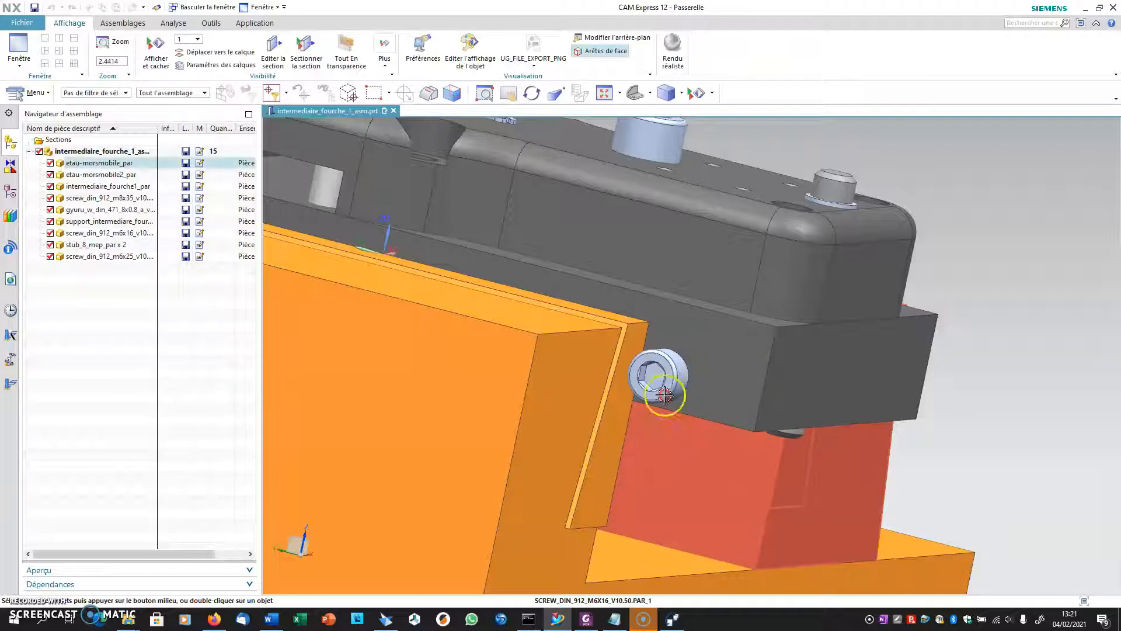
pyautogui.moveTo(654, 356); pyautogui.dragTo(731, 350, button='middle')
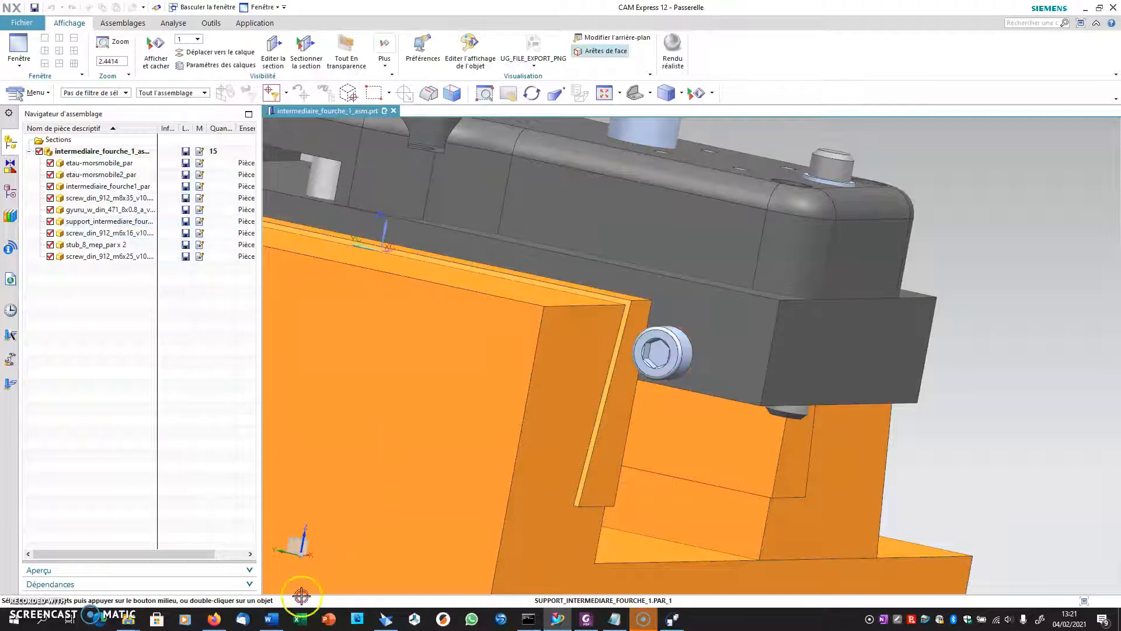
# Switch to Solid Edge and examine the support plate in montage_usinage.dft around the lateral M6 hole
pyautogui.click(386, 619)
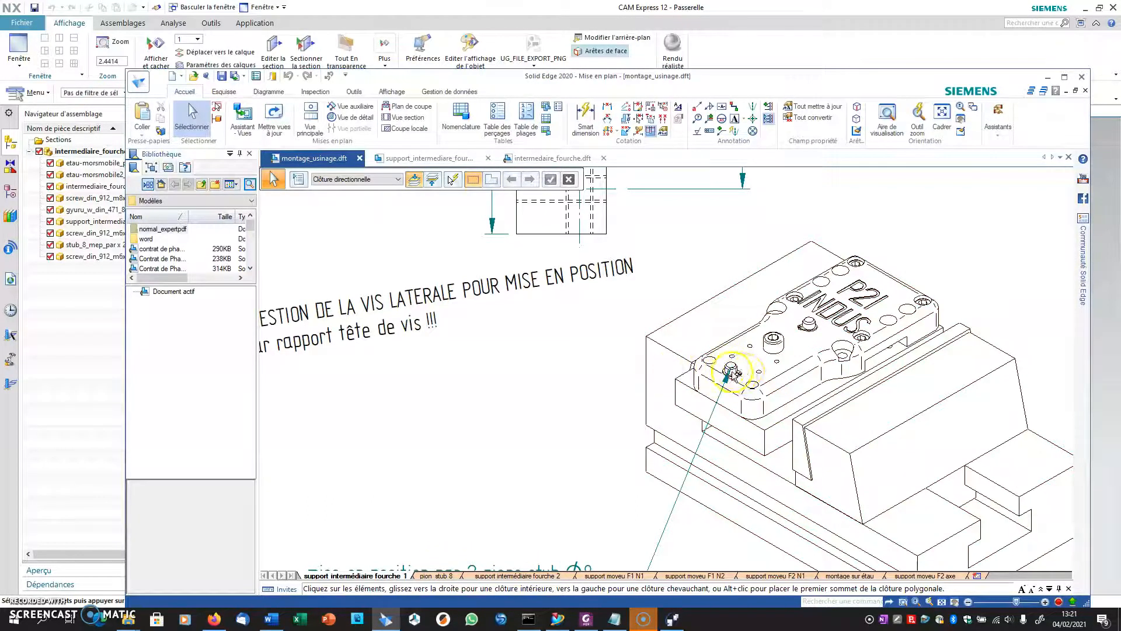
pyautogui.scroll(-3, 520, 335)
pyautogui.moveTo(382, 252); pyautogui.dragTo(890, 347, button='middle')
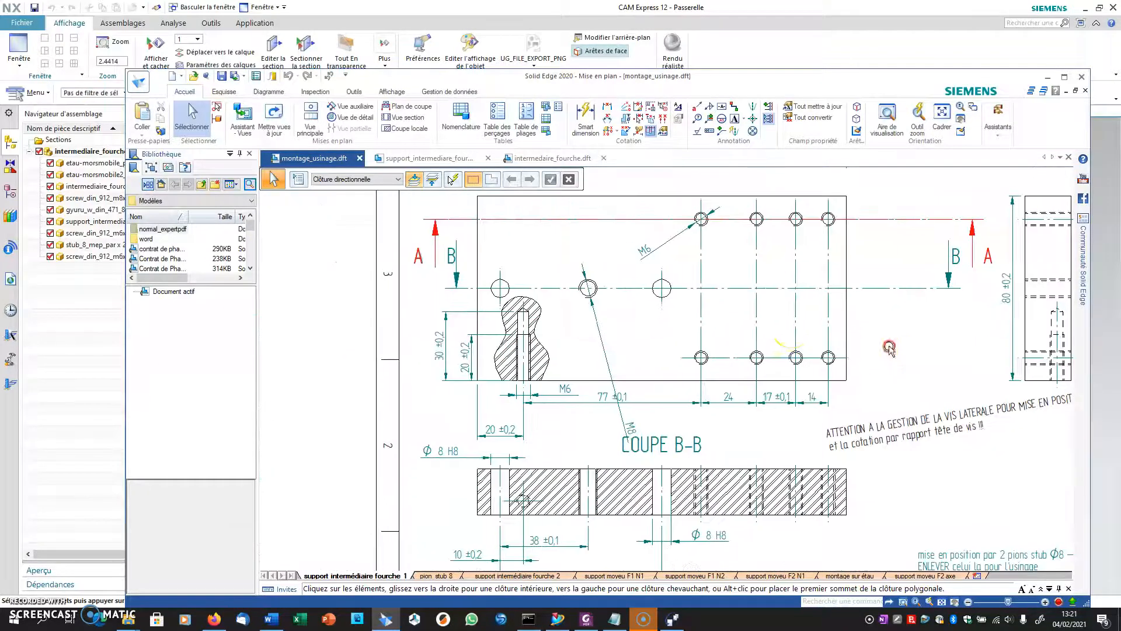
pyautogui.scroll(-2, 581, 325)
pyautogui.scroll(2, 547, 378)
pyautogui.moveTo(548, 379); pyautogui.dragTo(549, 222, button='middle')
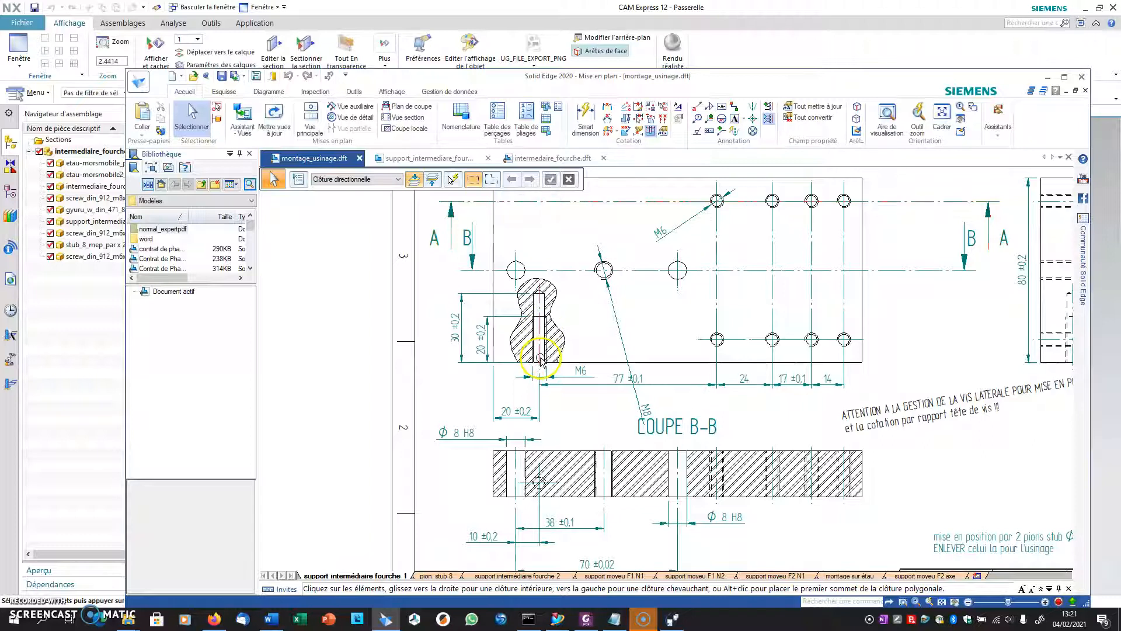
# Sketch a rectangle about 7.8 mm high under the lateral M6 hole, against the plate's edge, to represent the screw head
pyautogui.click(585, 116)
pyautogui.scroll(2, 572, 363)
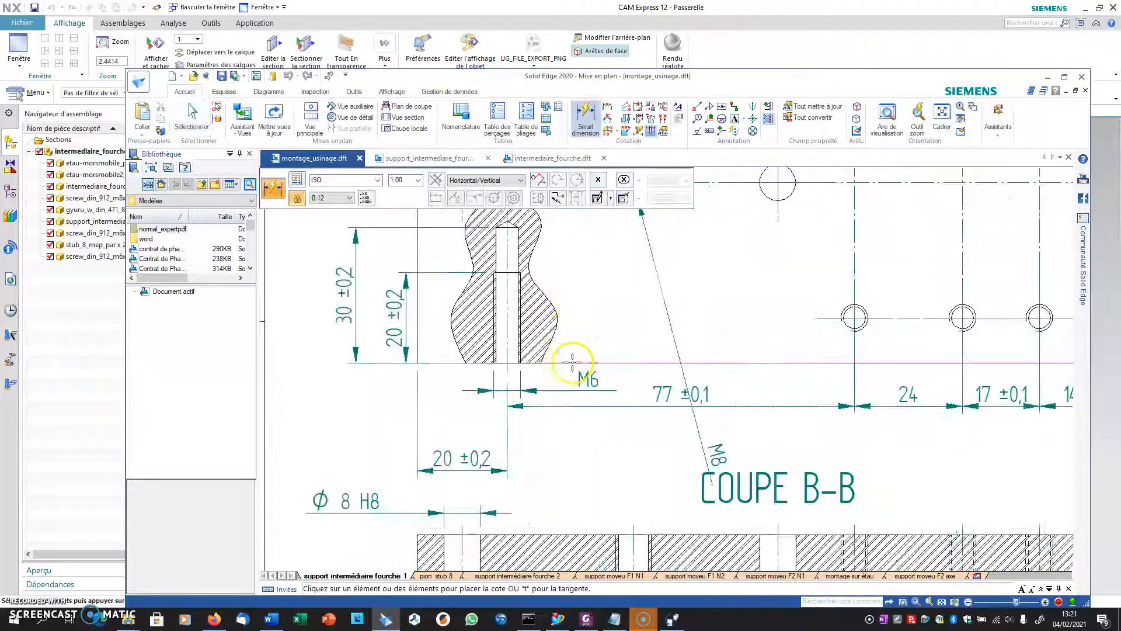
pyautogui.scroll(2, 533, 313)
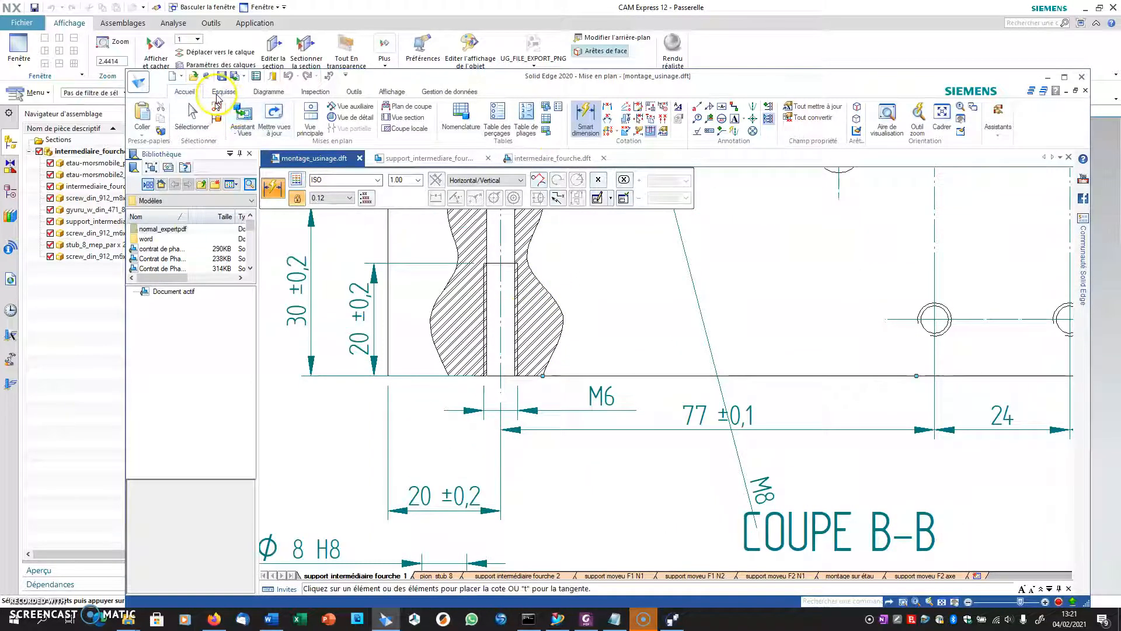
pyautogui.click(219, 92)
pyautogui.click(192, 119)
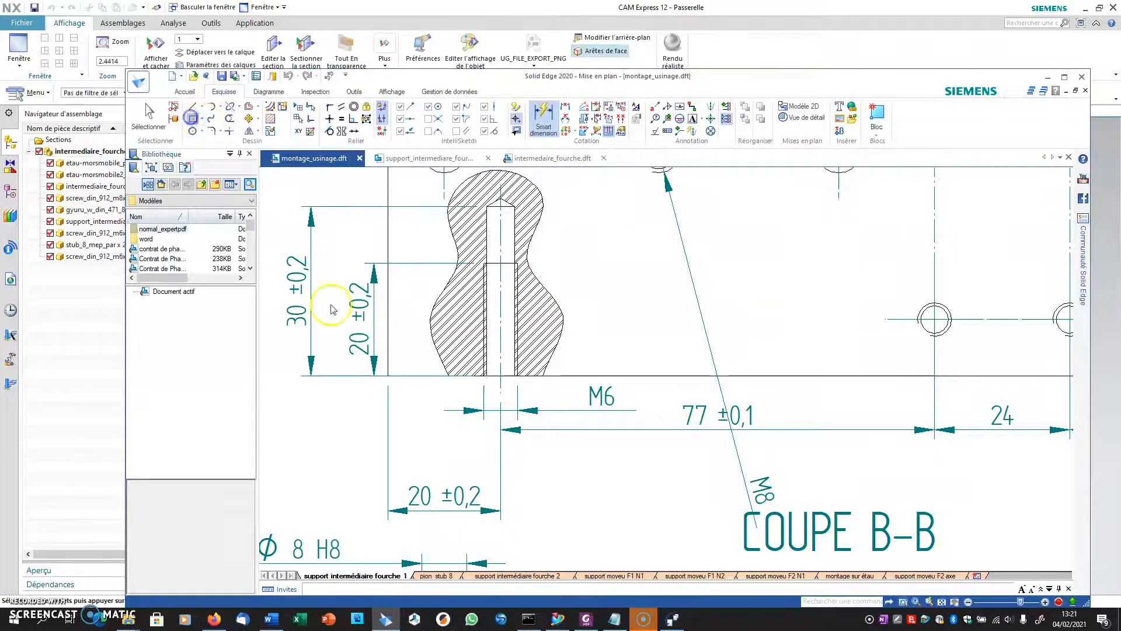
pyautogui.moveTo(474, 378); pyautogui.dragTo(537, 420)
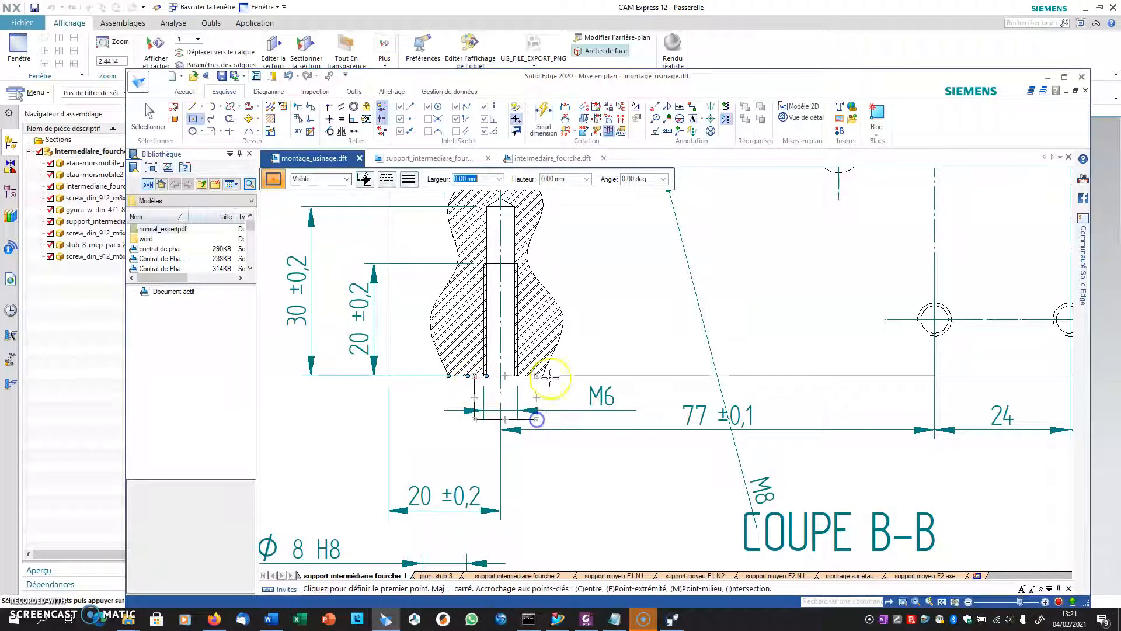
# Try to dimension the screw-head rectangle's height and the horizontal distance from its side to the first Ø8 hole
pyautogui.click(549, 113)
pyautogui.click(535, 388)
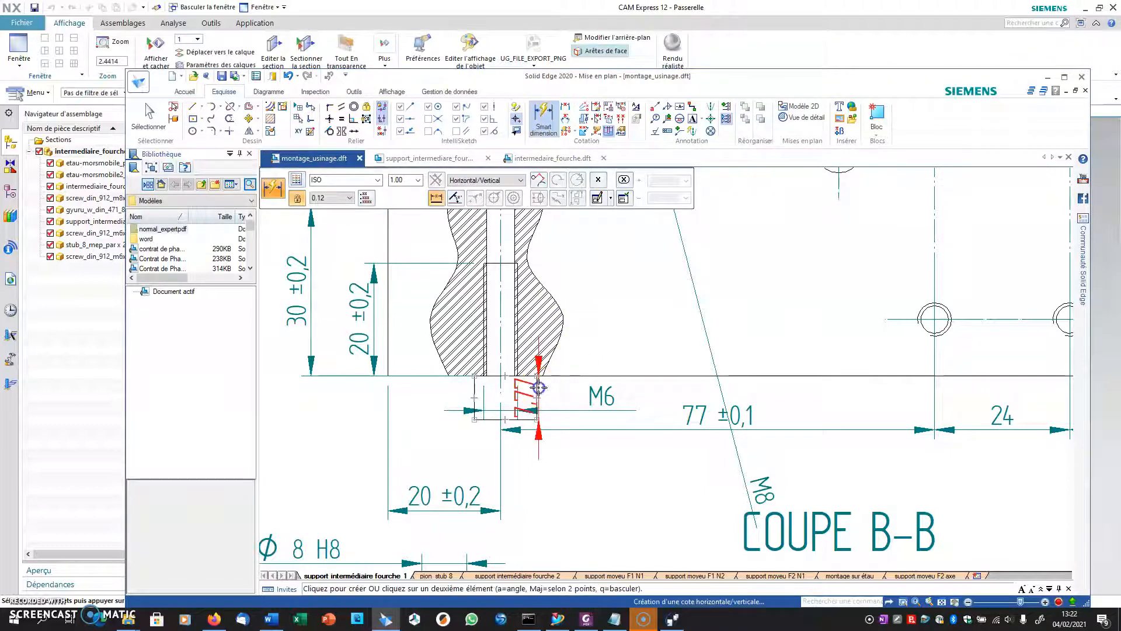
pyautogui.moveTo(466, 320); pyautogui.dragTo(466, 456, button='middle')
pyautogui.click(466, 271)
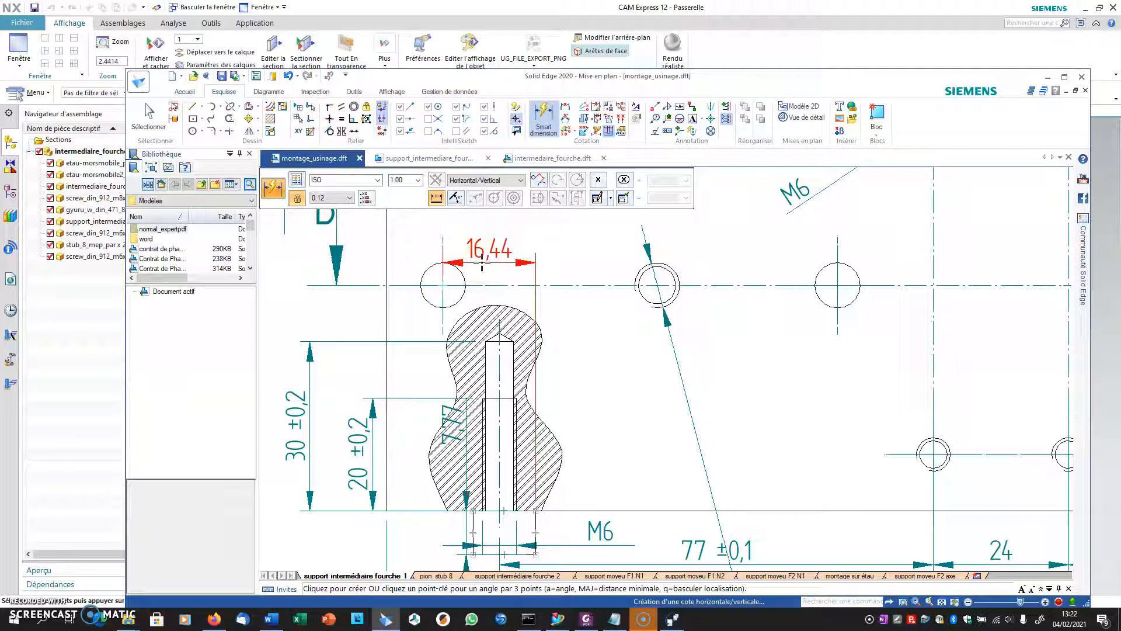
pyautogui.press('Escape')
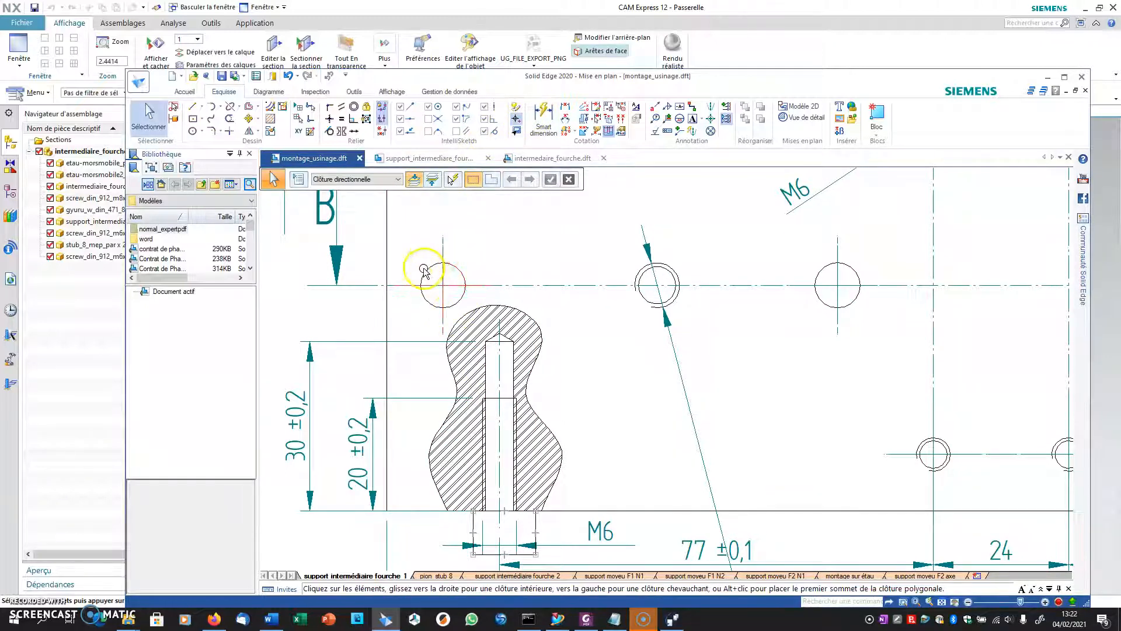
# Dimension the horizontal distance between the first Ø8 hole's centre and the lateral M6 hole's centreline
pyautogui.click(544, 119)
pyautogui.click(496, 359)
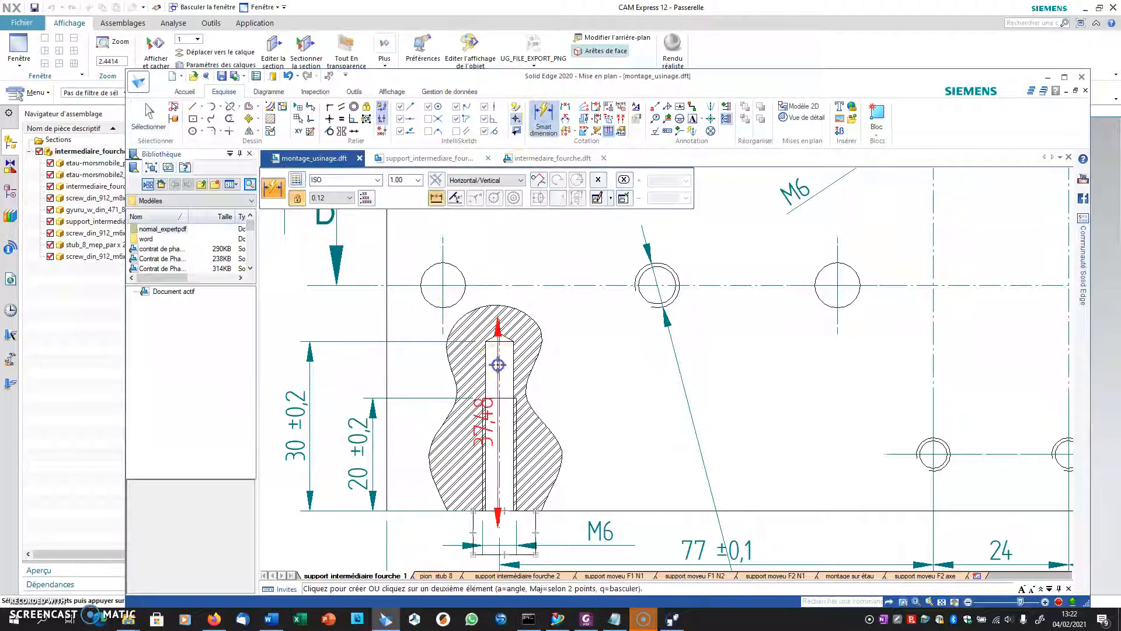
pyautogui.click(455, 267)
pyautogui.click(461, 238)
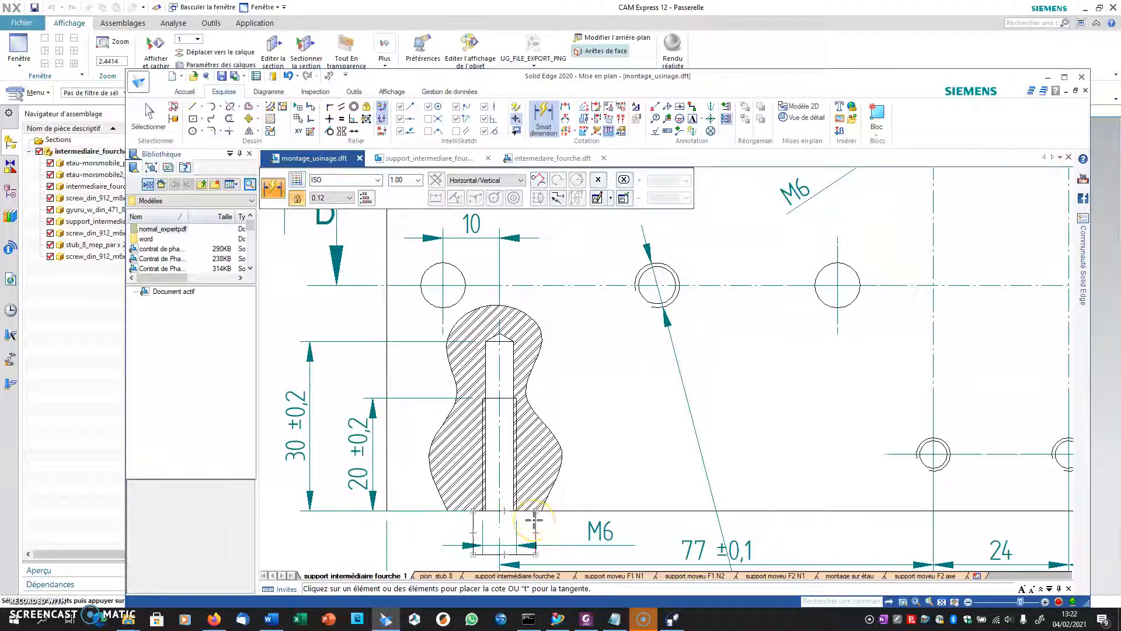
# Look through the intermediaire_fourche.dft drawing and the support_intermediare_fourche_1.par model to compare them with the fixture drawing
pyautogui.scroll(-3, 572, 453)
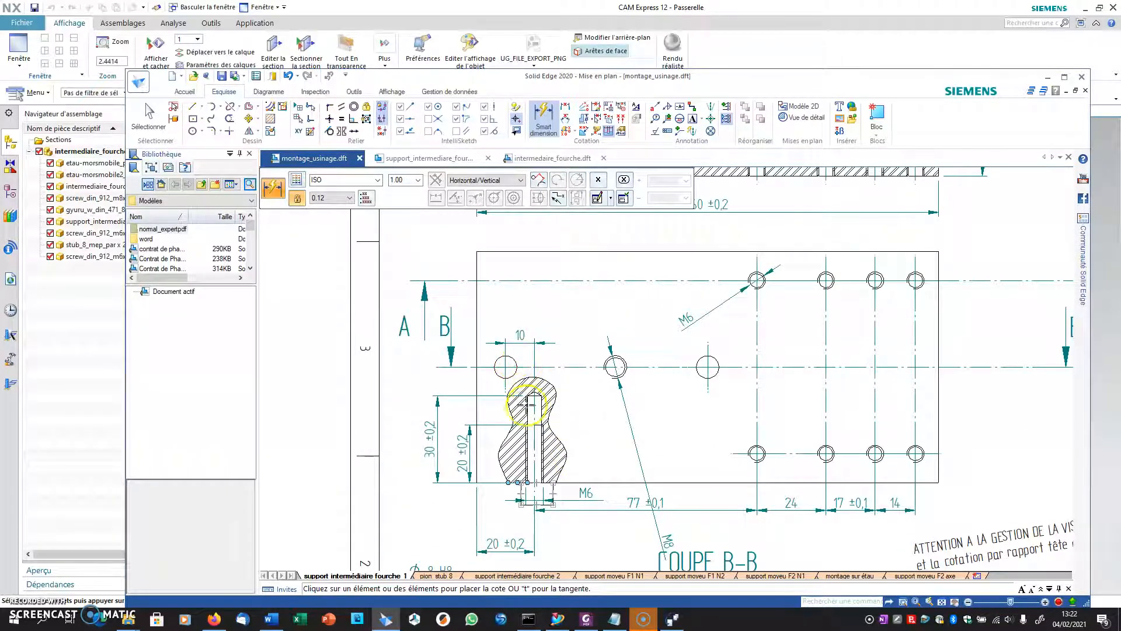
pyautogui.click(526, 159)
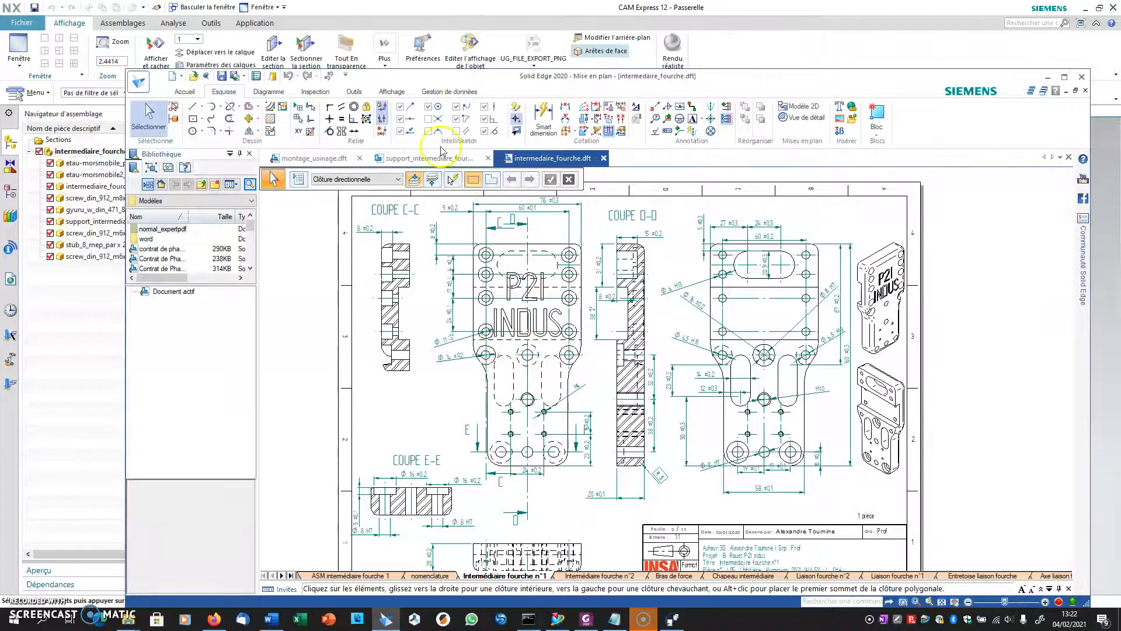
pyautogui.click(410, 159)
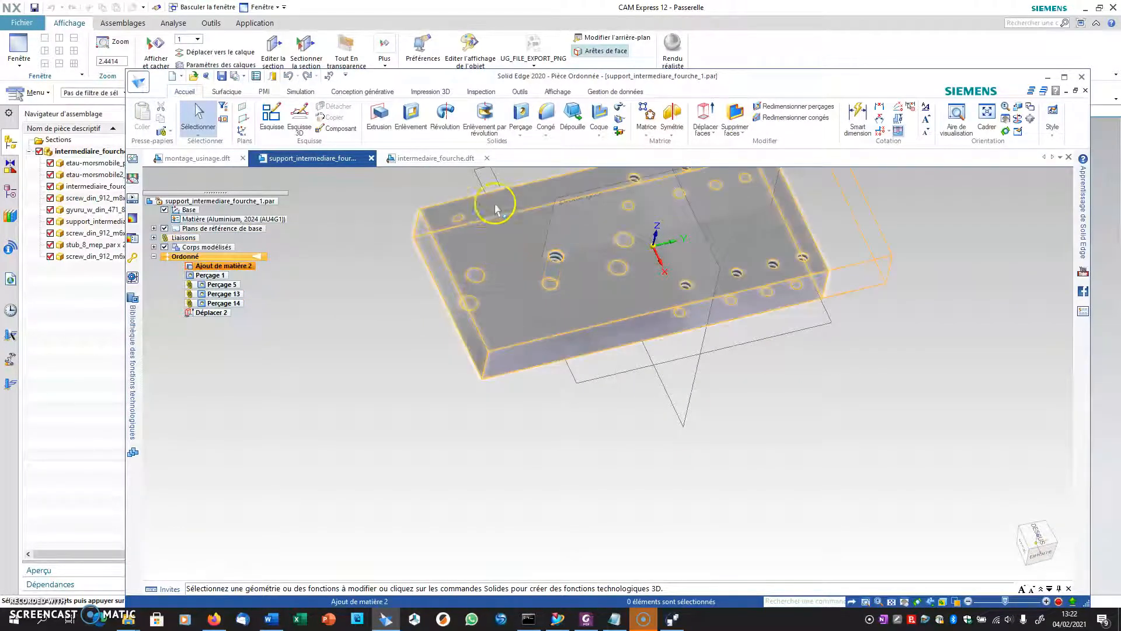
pyautogui.moveTo(488, 211); pyautogui.dragTo(508, 247, button='middle')
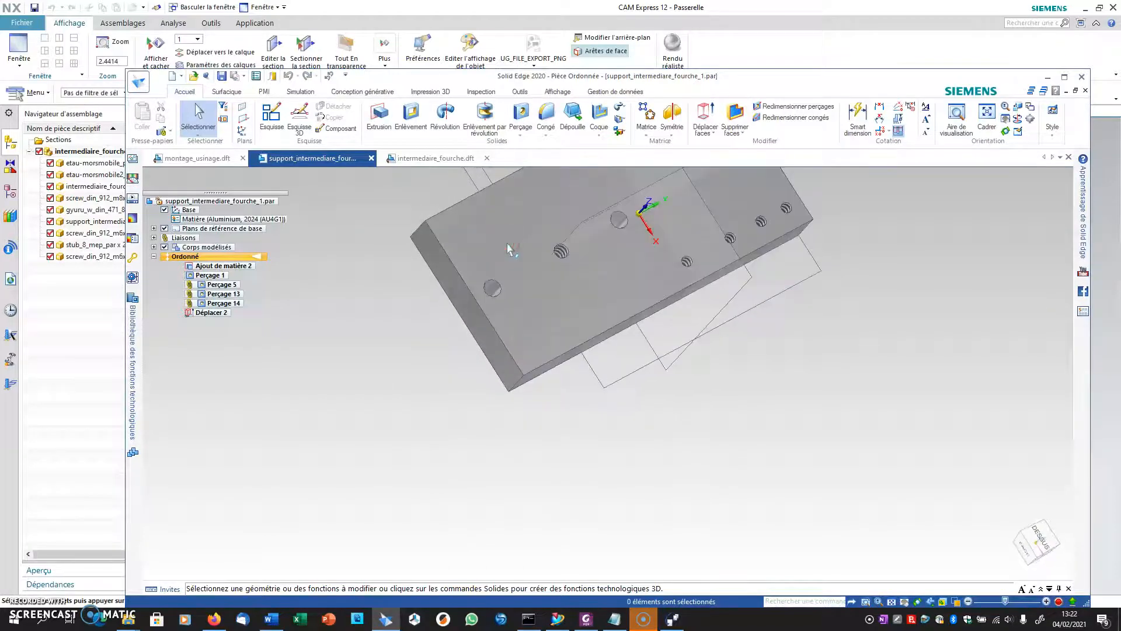
# Return to montage_usinage.dft and open the intermediaire_fourche_1 assembly from its isometric view of the vise
pyautogui.click(206, 161)
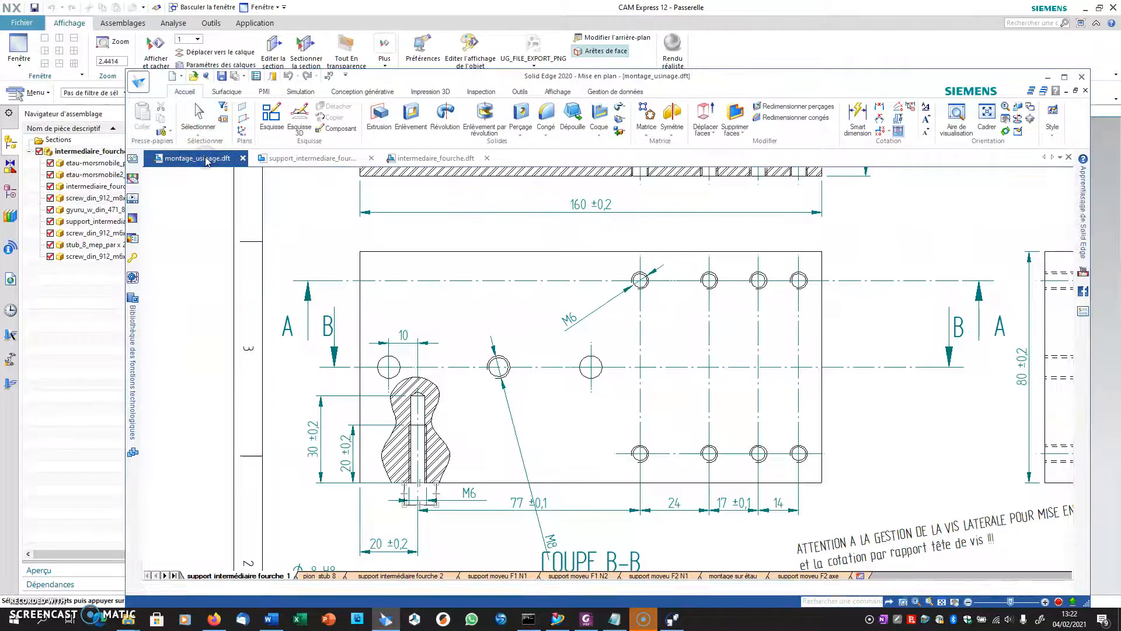
pyautogui.scroll(-3, 701, 468)
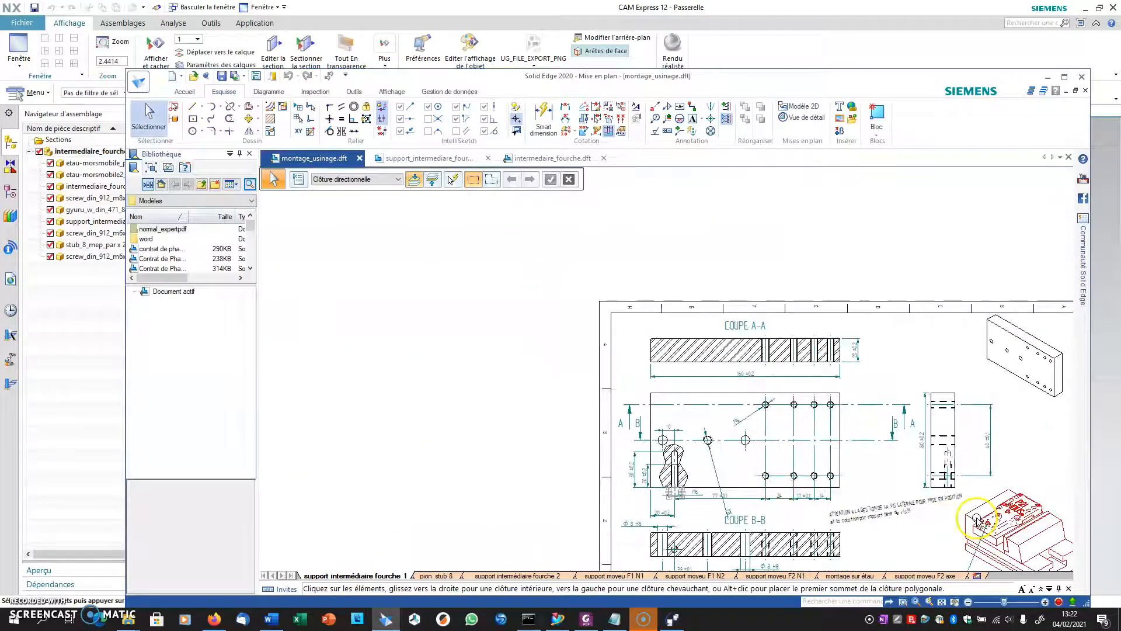
pyautogui.doubleClick(968, 525)
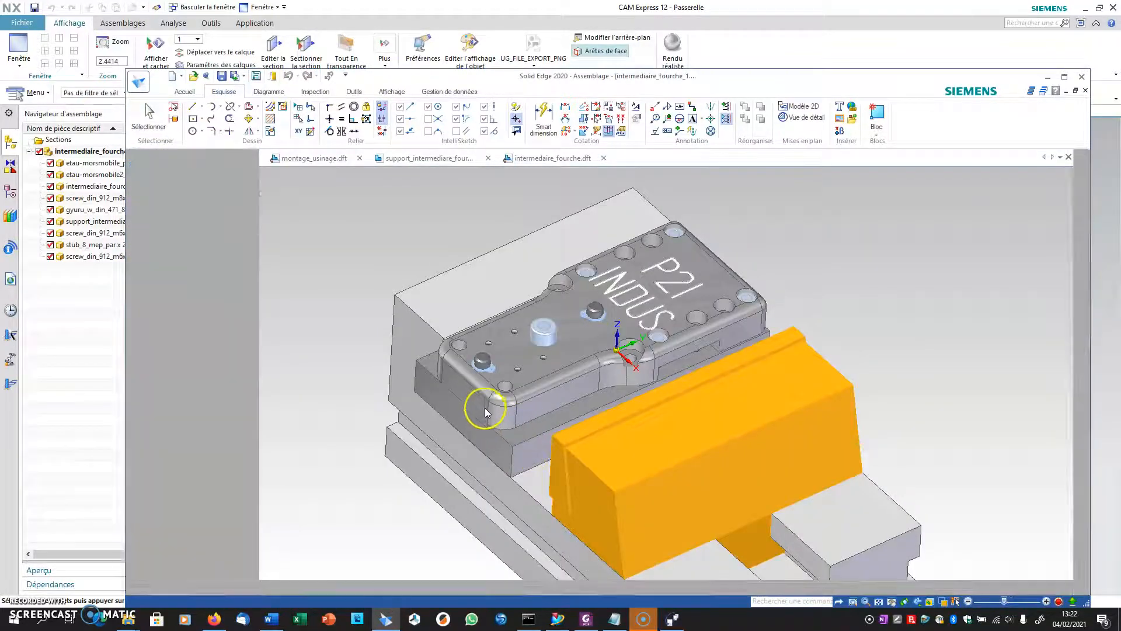
# Try to add a PMI smart dimension to the lateral screw's circular head edge in the assembly
pyautogui.moveTo(498, 392); pyautogui.dragTo(723, 471, button='middle')
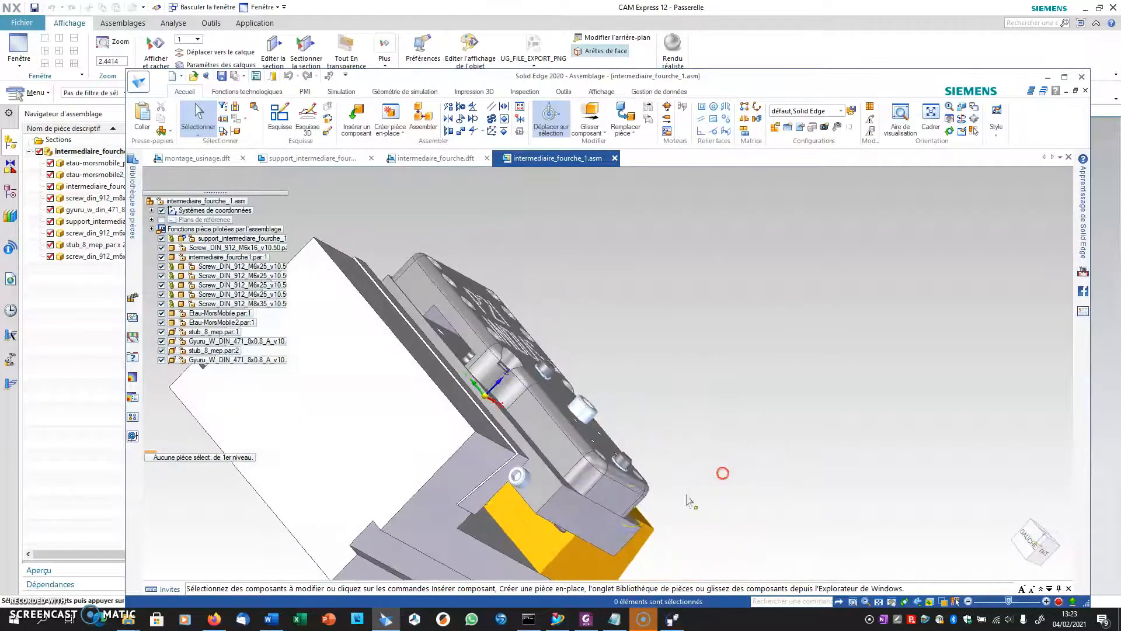
pyautogui.scroll(6, 521, 475)
pyautogui.moveTo(567, 496); pyautogui.dragTo(632, 408, button='middle')
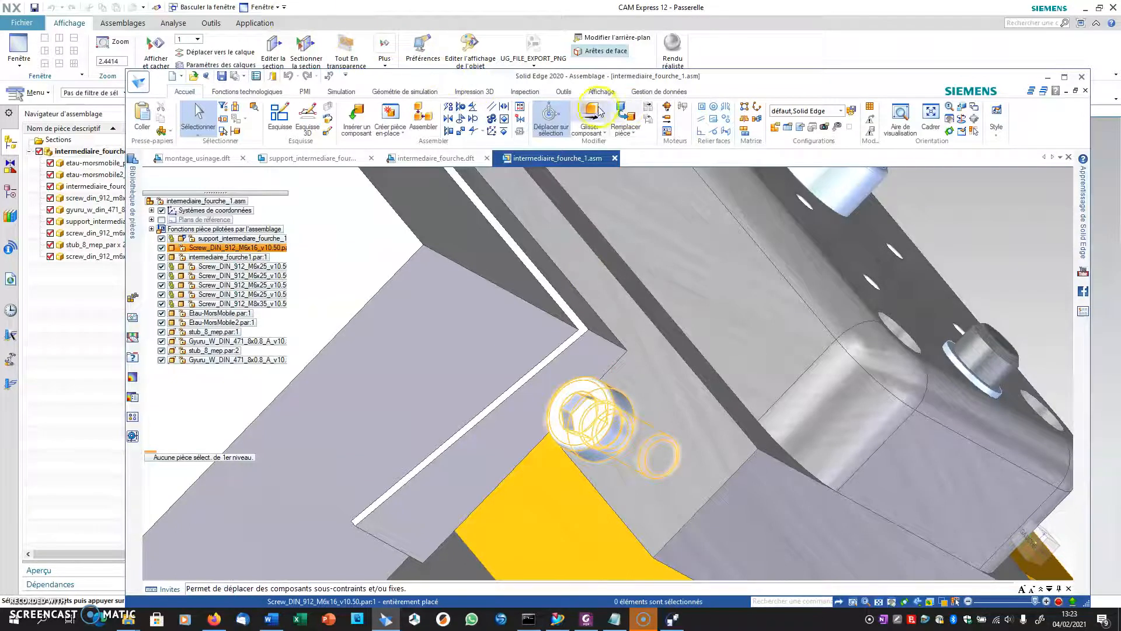
pyautogui.click(305, 92)
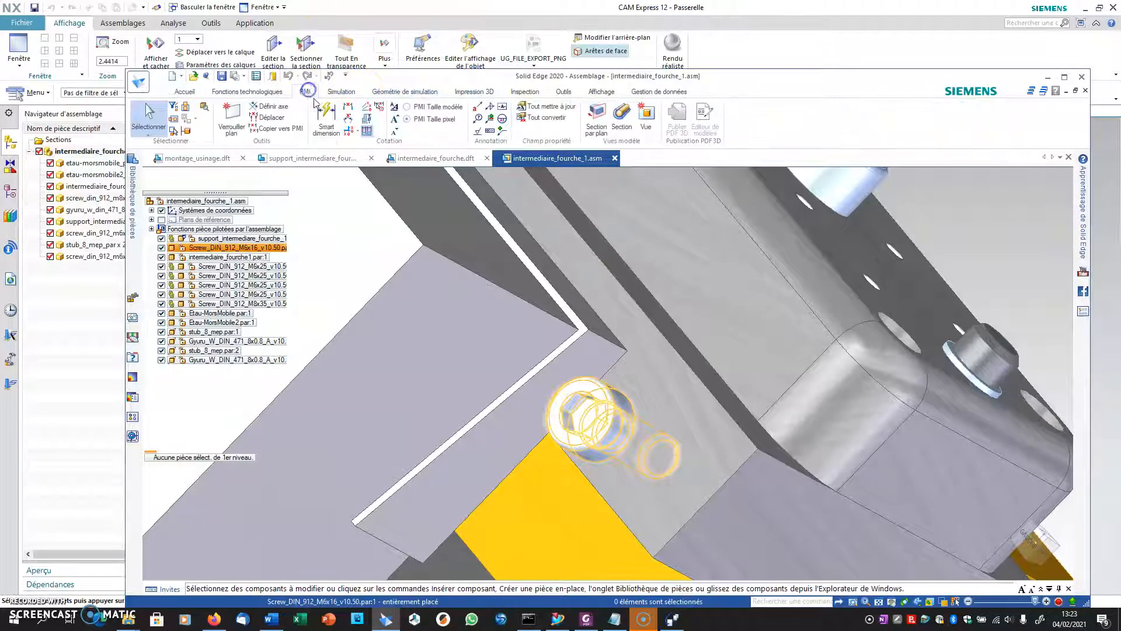
pyautogui.click(326, 120)
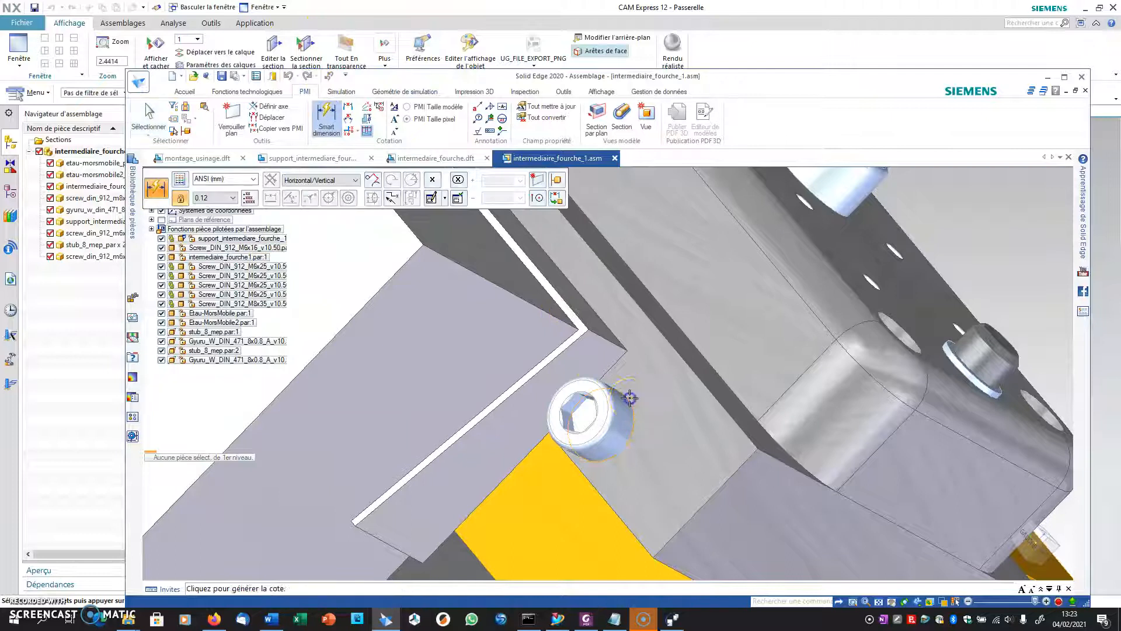
pyautogui.click(629, 397)
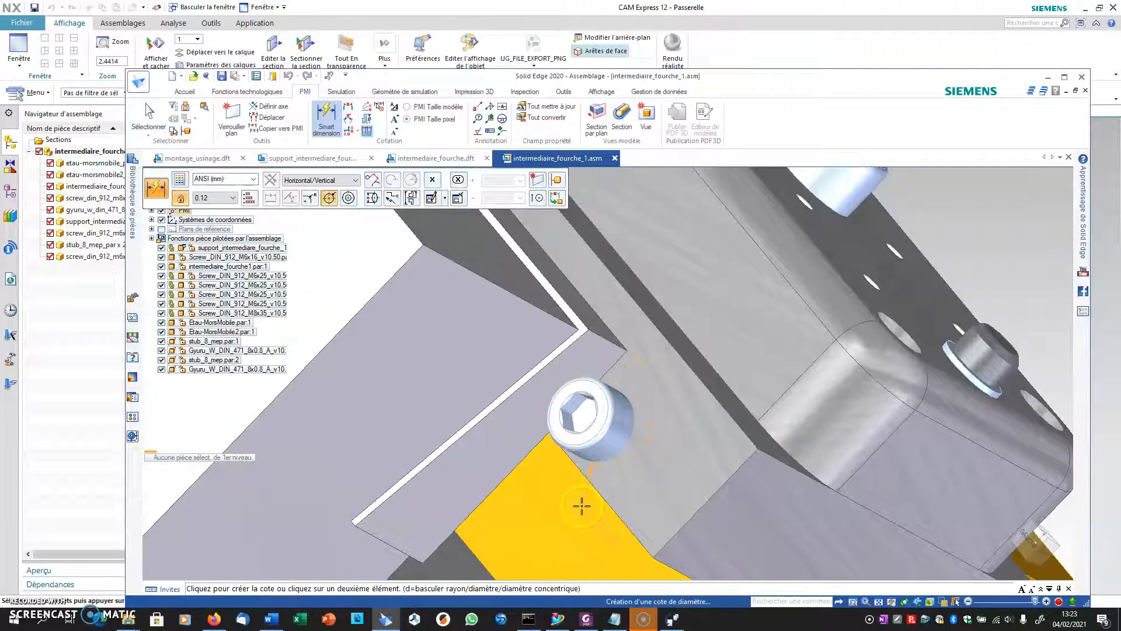
pyautogui.moveTo(610, 476); pyautogui.dragTo(478, 443, button='middle')
pyautogui.press('Escape')
# Switch back to CAM Express with the imported fixture assembly
pyautogui.scroll(-4, 571, 451)
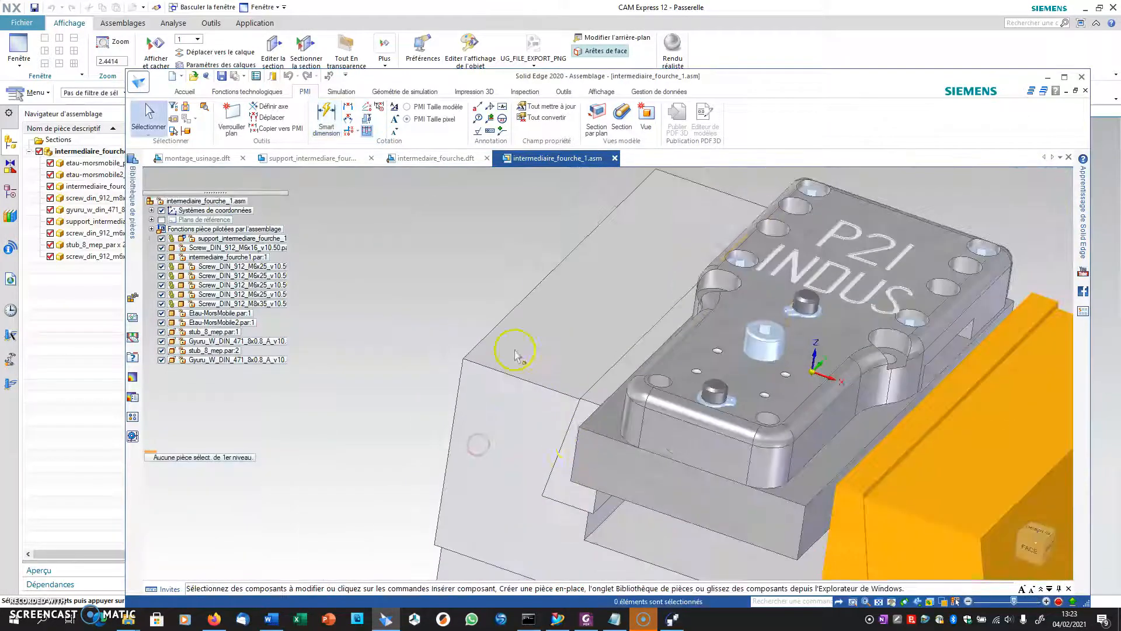
pyautogui.click(558, 618)
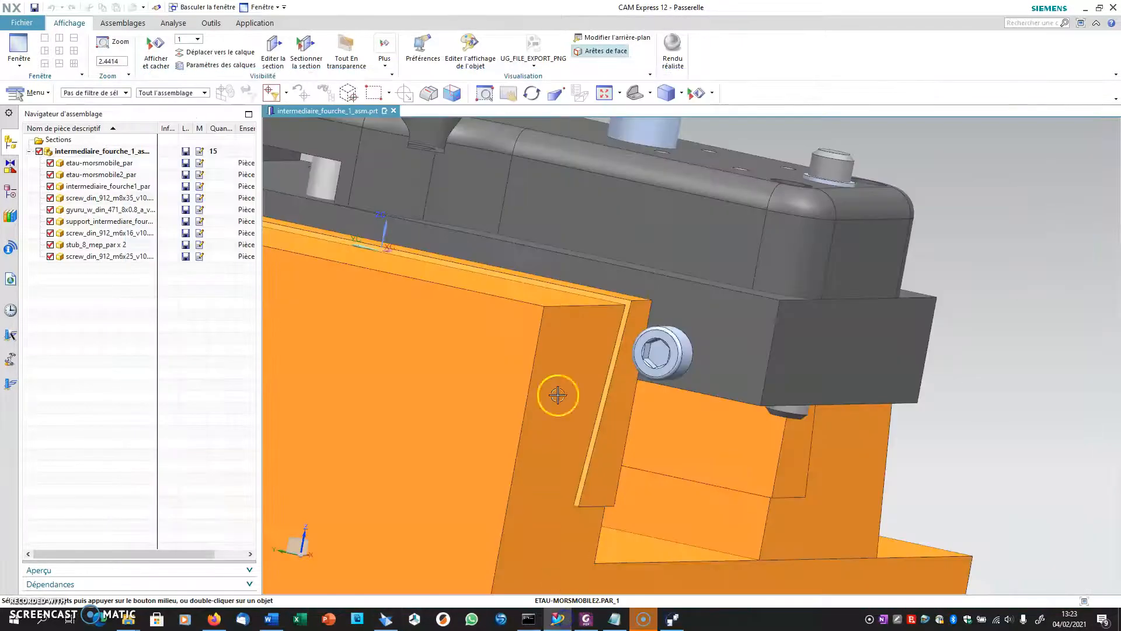
# Set up the assembly for manufacturing with the mill_planar_gcp (Millimètre) configuration template
pyautogui.moveTo(558, 395); pyautogui.dragTo(635, 315, button='middle')
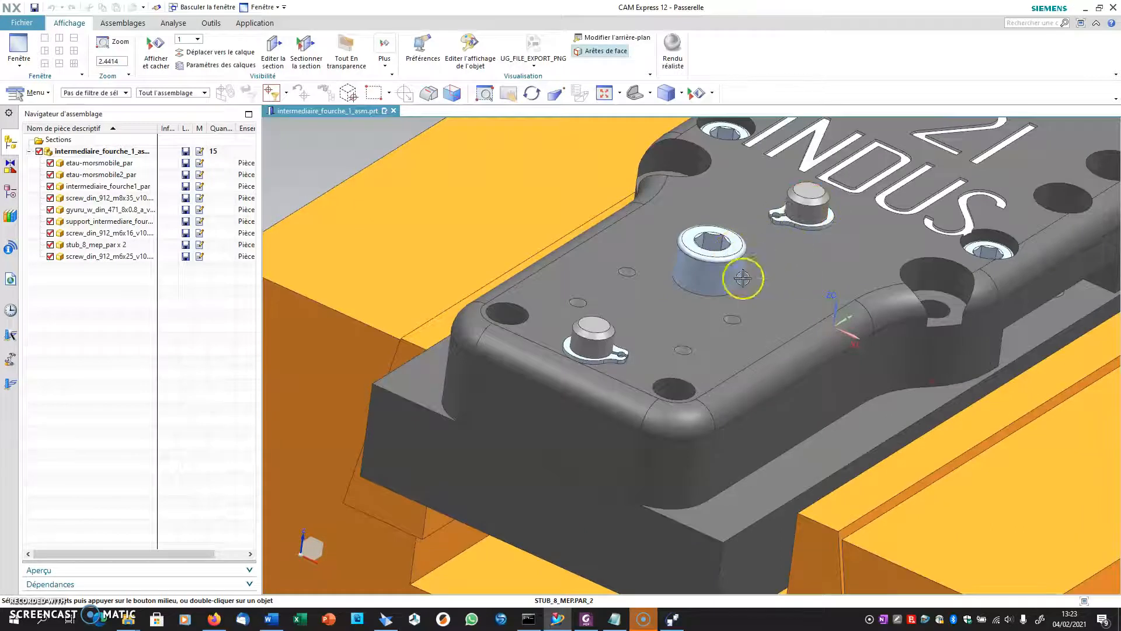
pyautogui.keyDown('shift'); pyautogui.moveTo(678, 343); pyautogui.dragTo(644, 383, button='middle'); pyautogui.keyUp('shift')
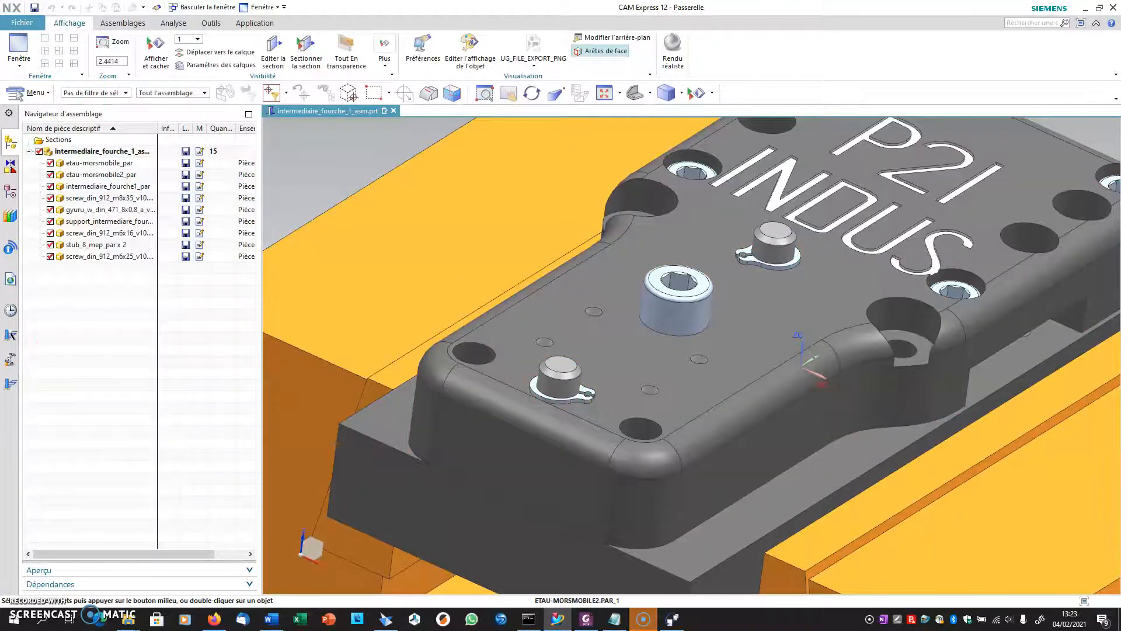
pyautogui.click(10, 383)
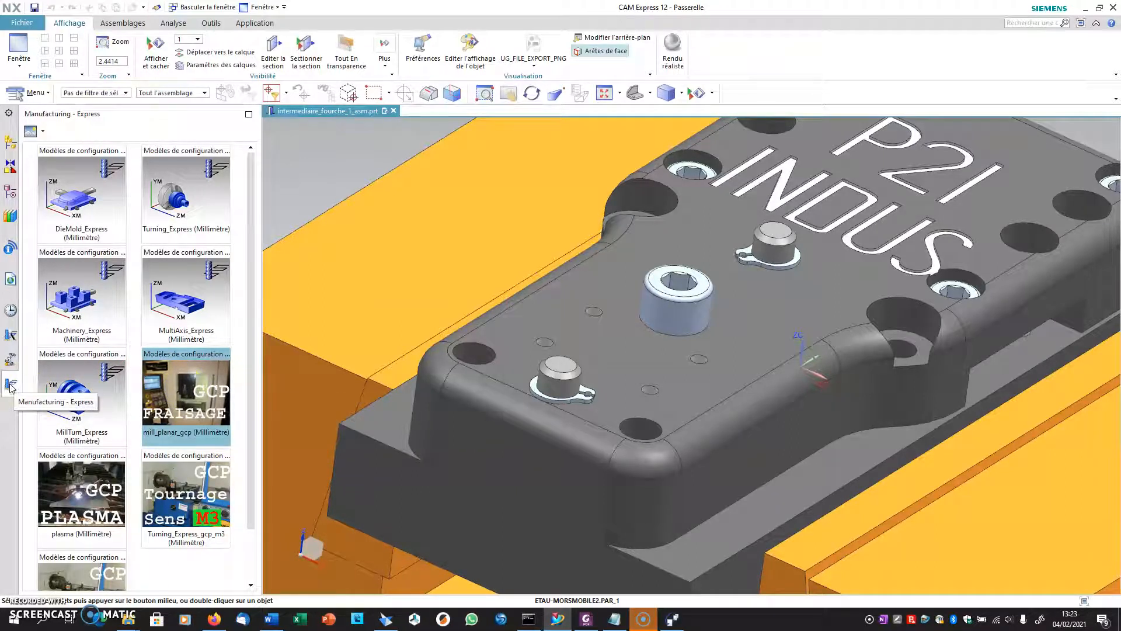
pyautogui.click(186, 395)
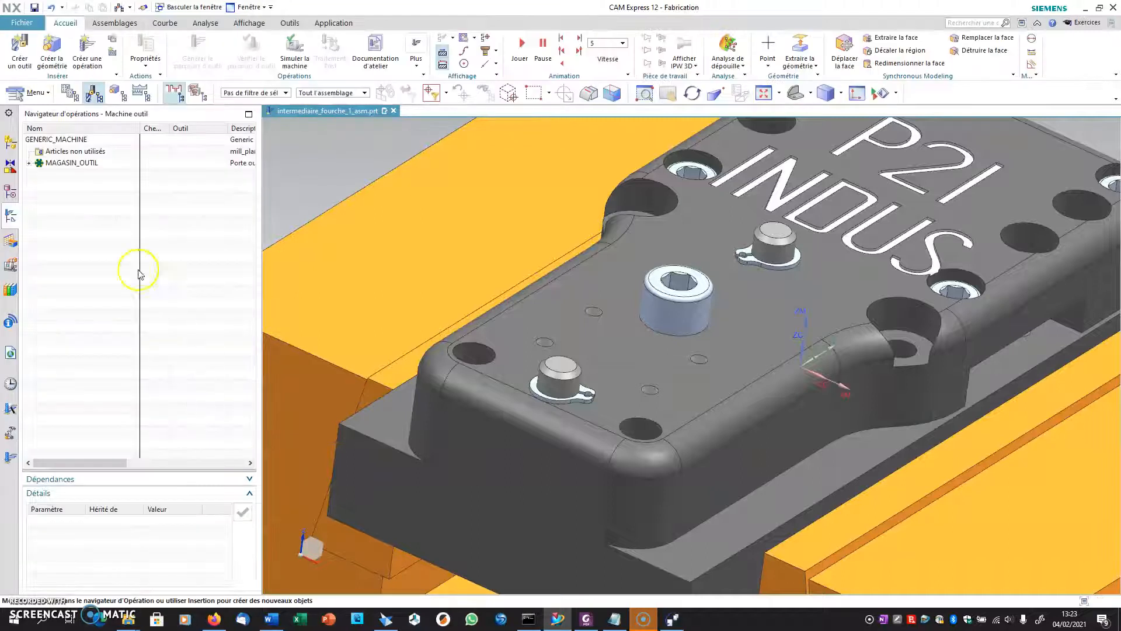
# Expand the MAGASIN_OUTIL tool magazine to examine its tool locations
pyautogui.click(30, 165)
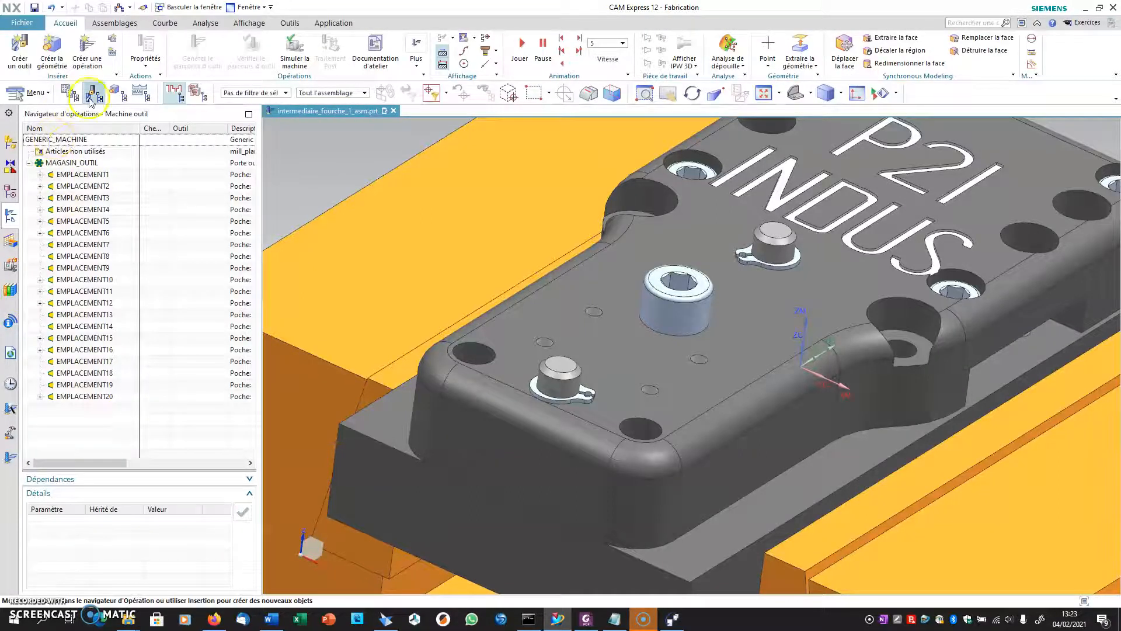
pyautogui.scroll(-3, 514, 295)
pyautogui.moveTo(528, 306); pyautogui.dragTo(556, 315, button='middle')
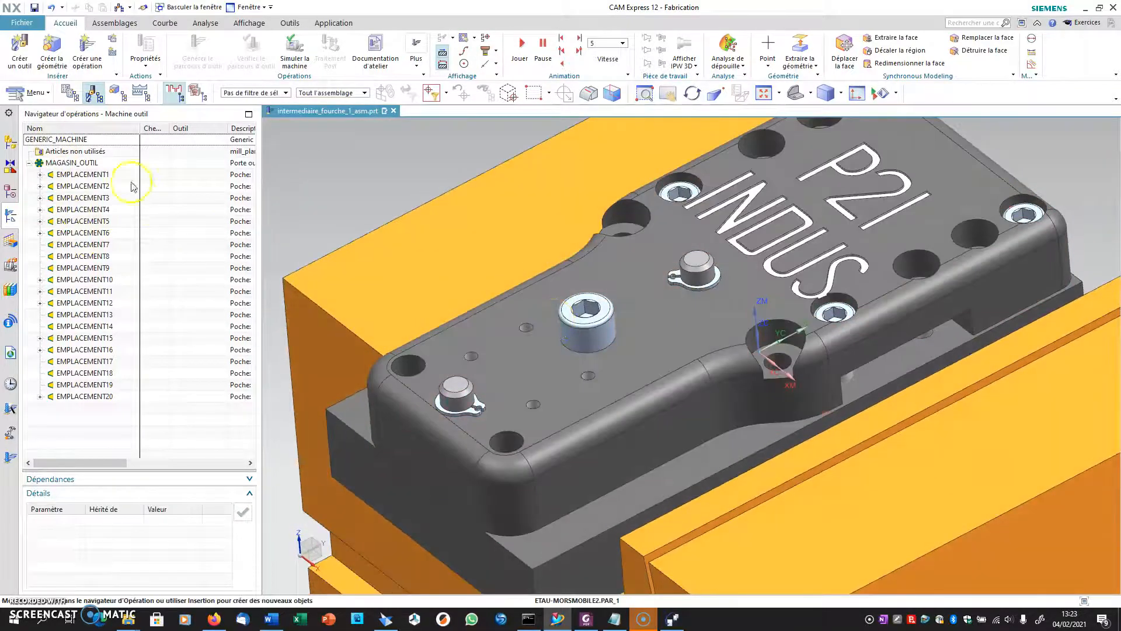
# Open the REPERE machine coordinate system from the geometry view and move its origin freehand to about Y -58.98, Z 49.08
pyautogui.click(119, 93)
pyautogui.click(29, 164)
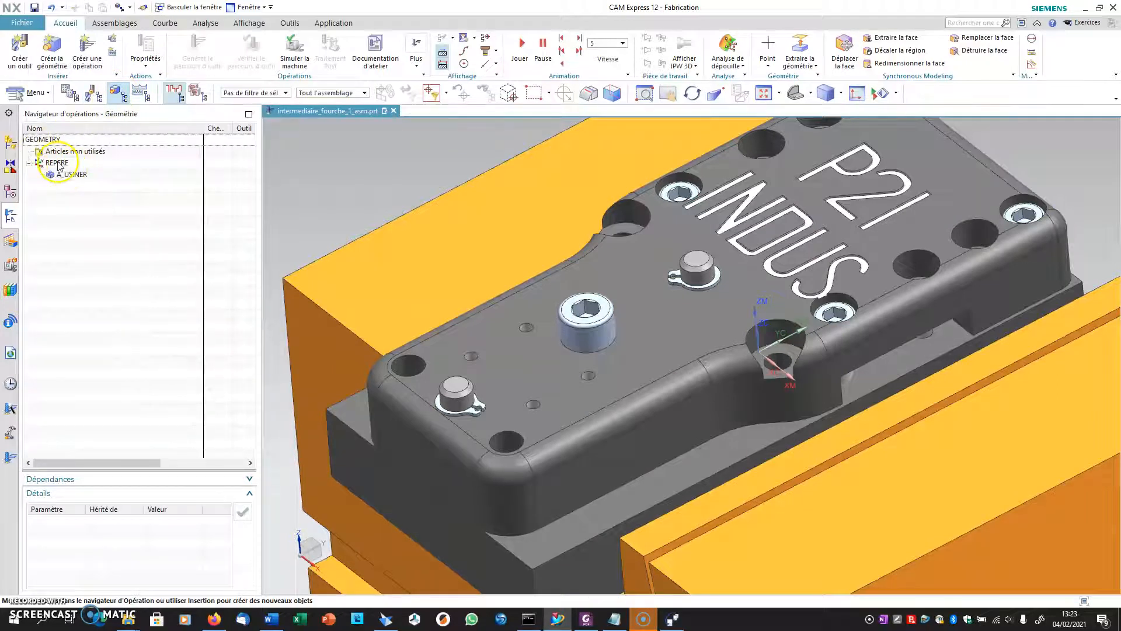
pyautogui.click(56, 163)
pyautogui.doubleClick(58, 165)
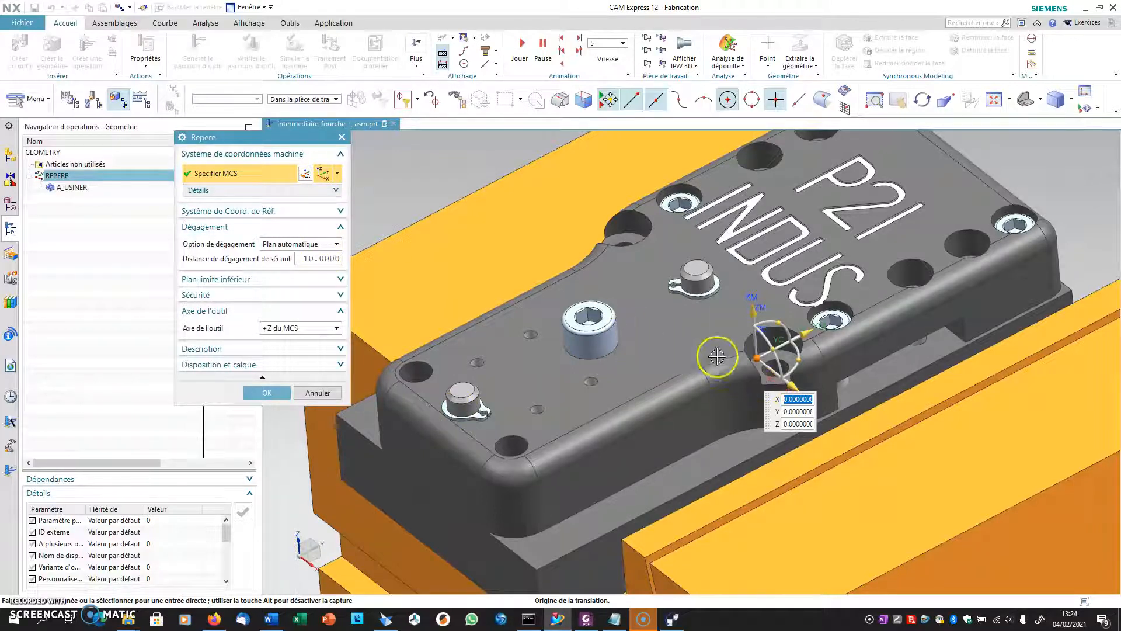
pyautogui.moveTo(757, 358); pyautogui.dragTo(545, 301)
pyautogui.scroll(-5, 453, 417)
pyautogui.scroll(8, 453, 417)
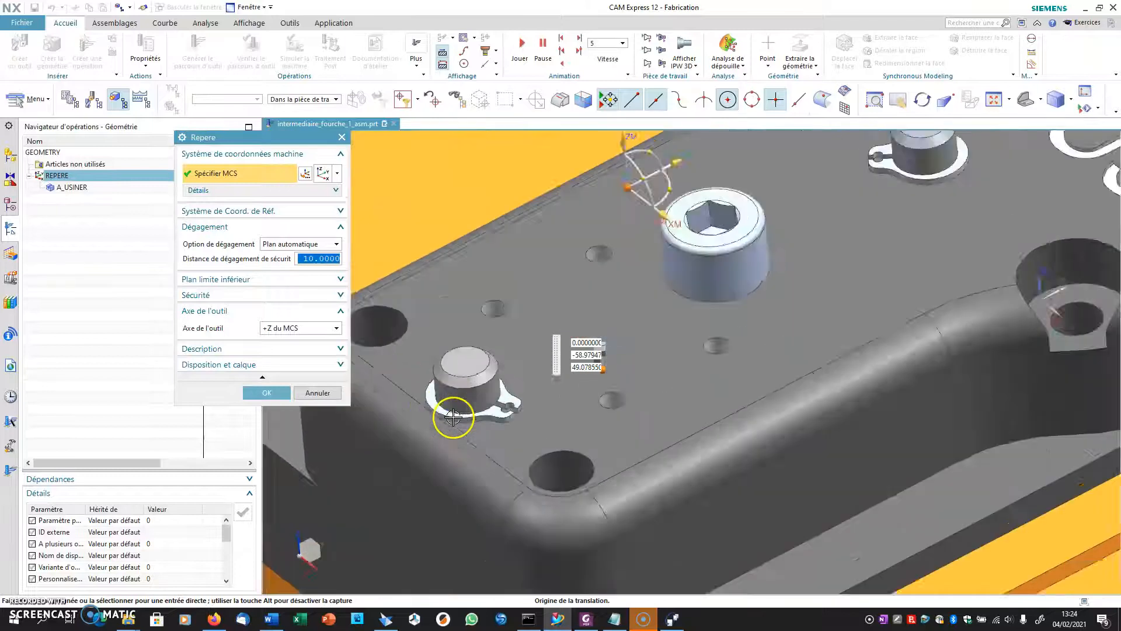
pyautogui.moveTo(471, 413); pyautogui.dragTo(874, 421, button='middle')
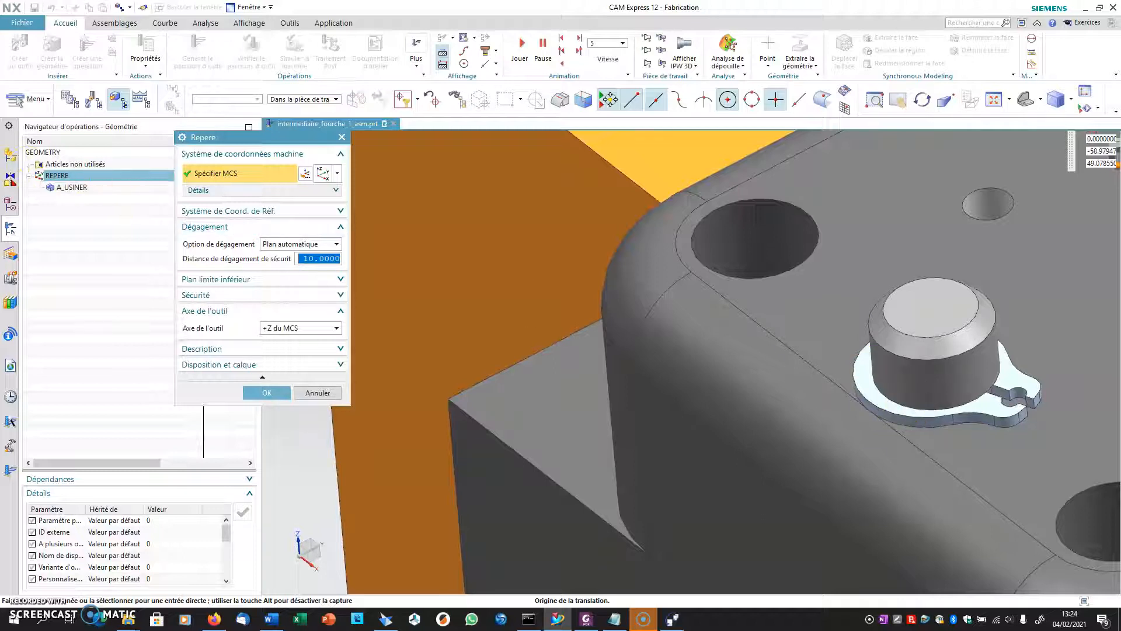
# Hide the stub_8_mep_par locating pins and the gyuru_w_din_471 retaining rings to expose the pin holes
pyautogui.click(10, 155)
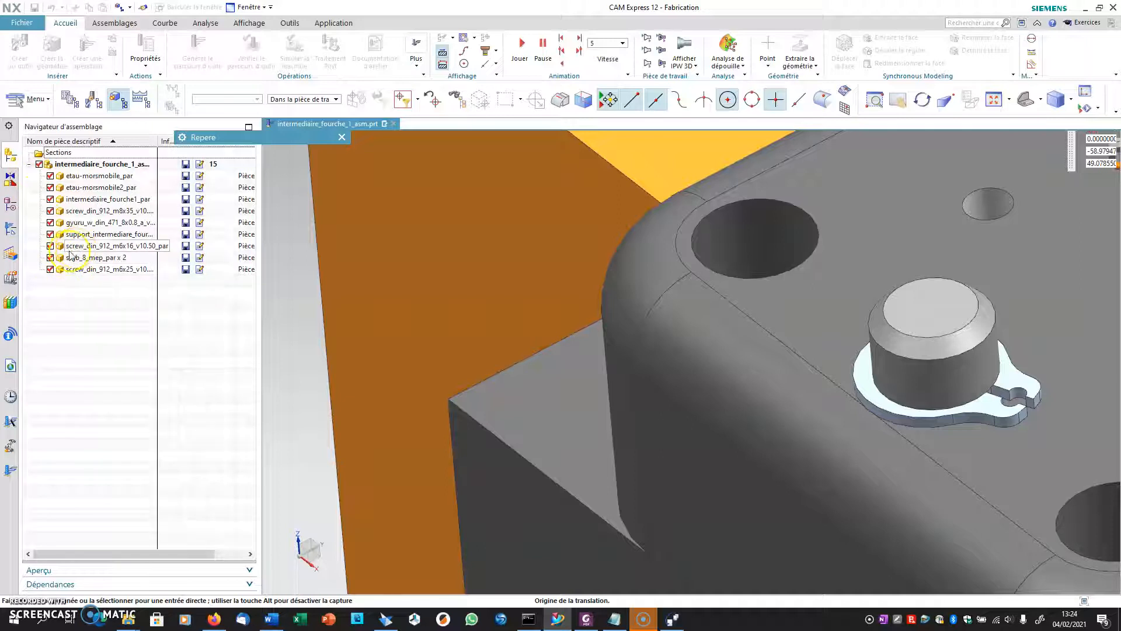
pyautogui.click(50, 258)
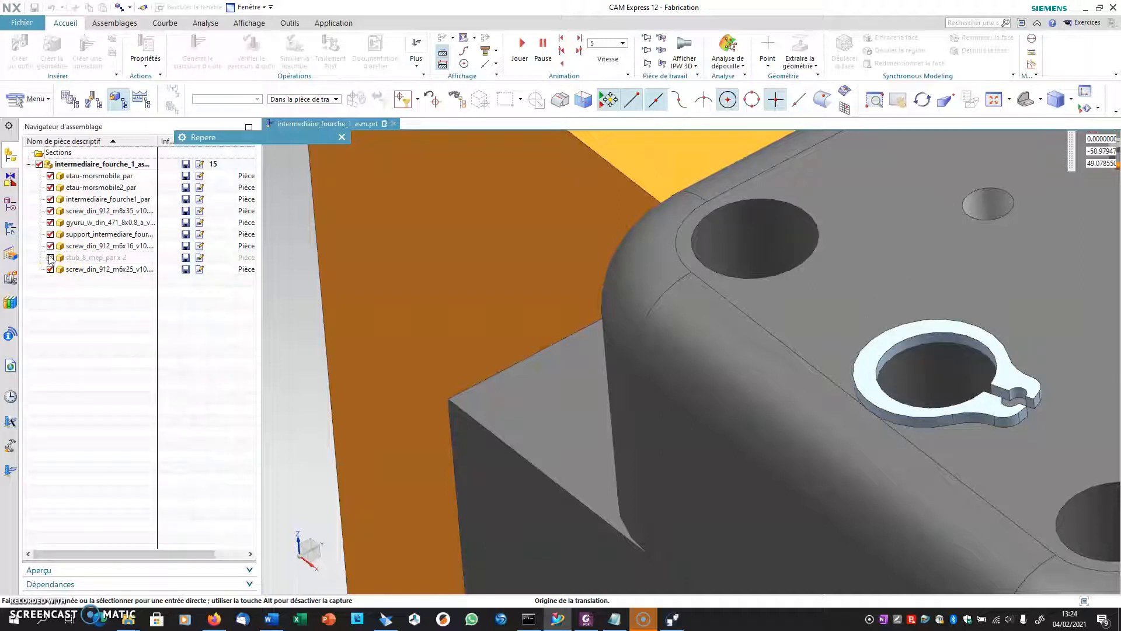
pyautogui.click(50, 223)
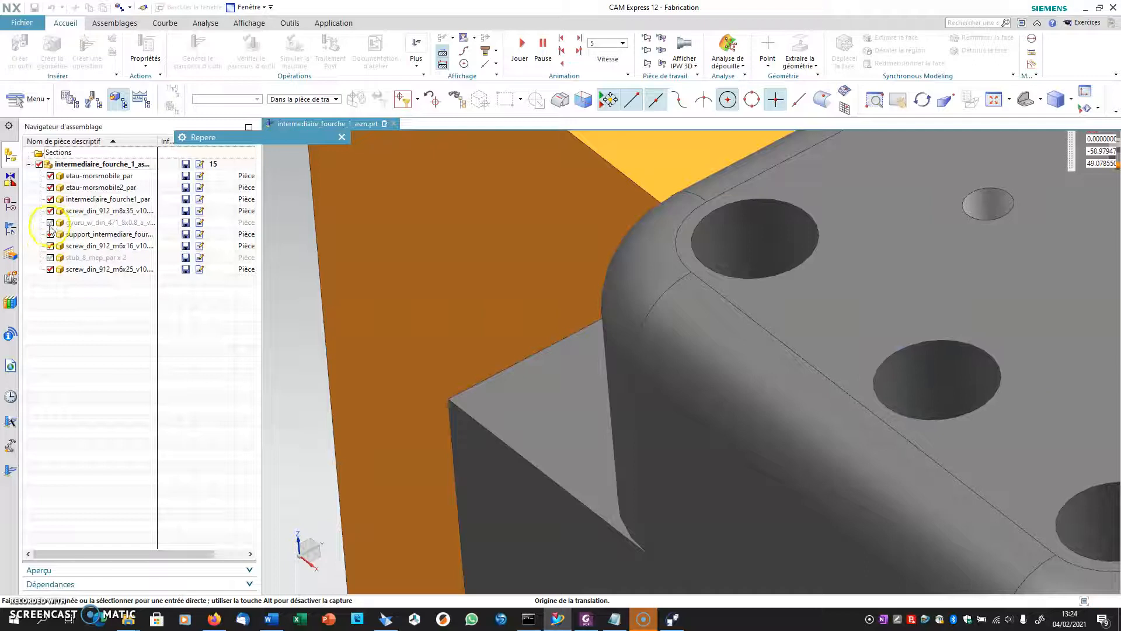
pyautogui.scroll(2, 902, 218)
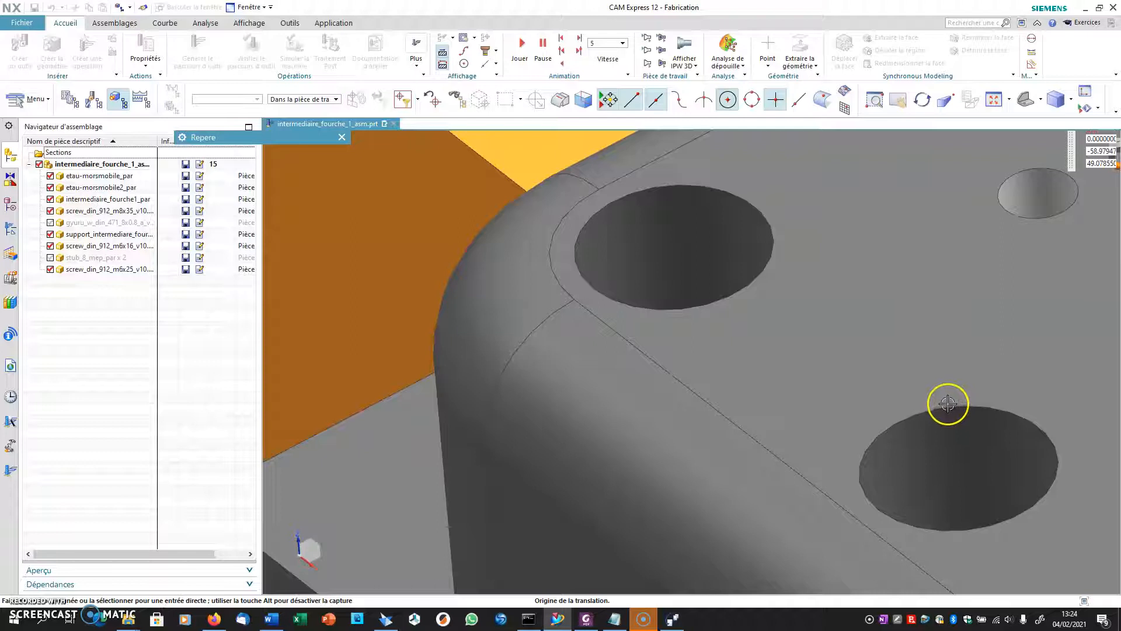
# Set the selection scope to Tout l'assemblage and place the MCS origin at the centre of the exposed end pin hole's upper edge
pyautogui.click(288, 101)
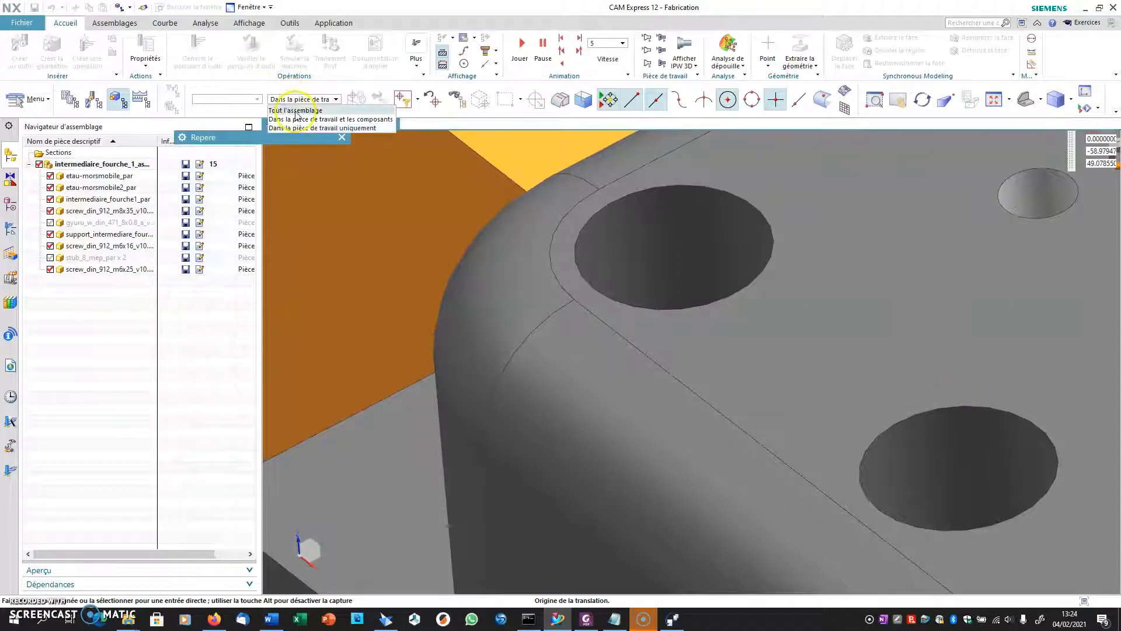
pyautogui.click(296, 112)
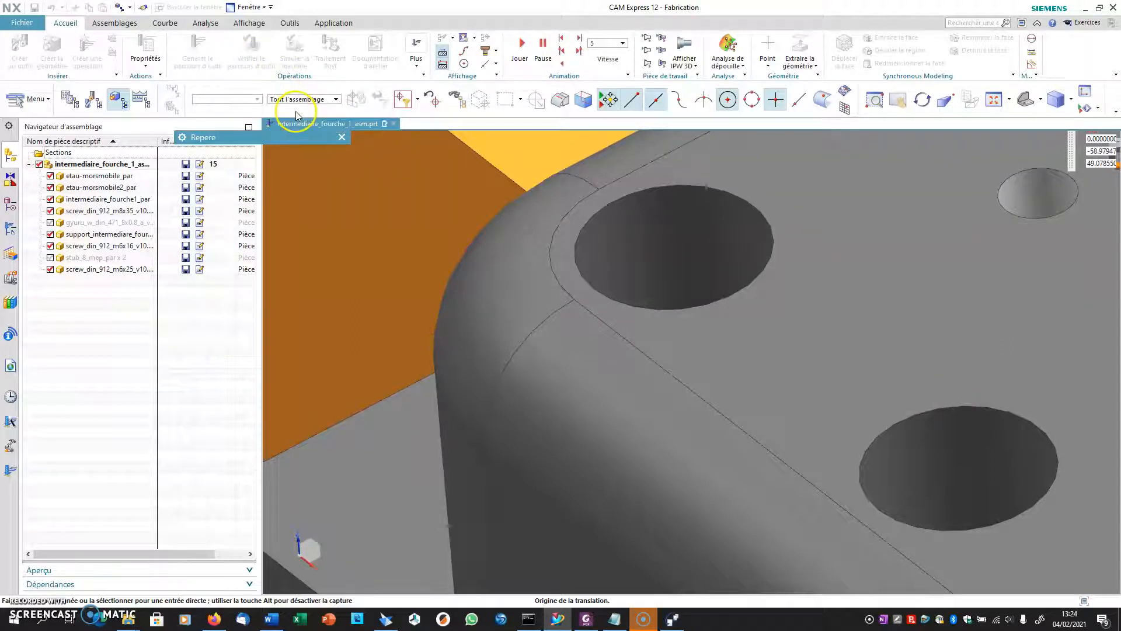
pyautogui.click(920, 415)
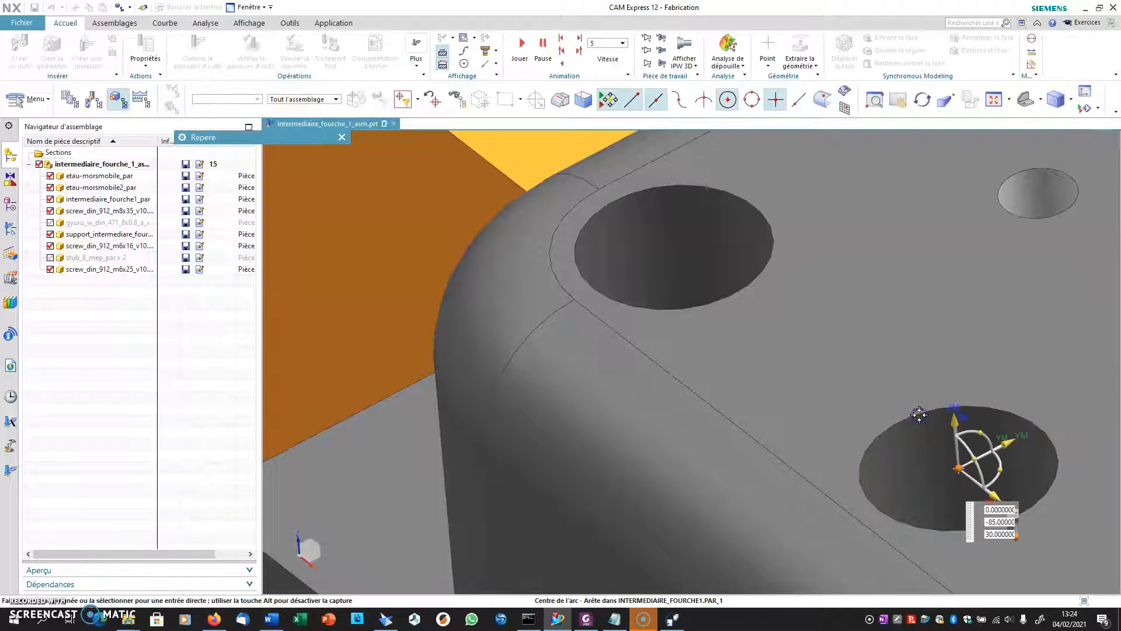
# Align the MCS XM axis with the part's long edge, reverse it to point towards the INDUS engraving, and accept the REPERE settings
pyautogui.keyDown('shift'); pyautogui.moveTo(941, 458); pyautogui.dragTo(733, 361, button='middle'); pyautogui.keyUp('shift')
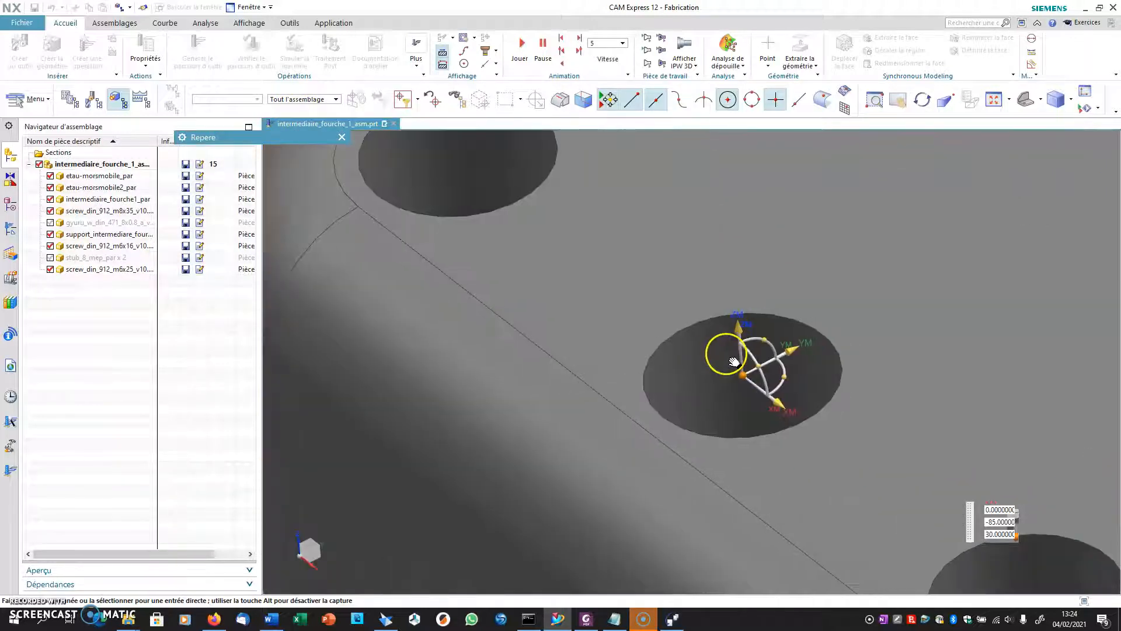
pyautogui.scroll(-1, 733, 360)
pyautogui.click(764, 389)
pyautogui.scroll(1, 749, 344)
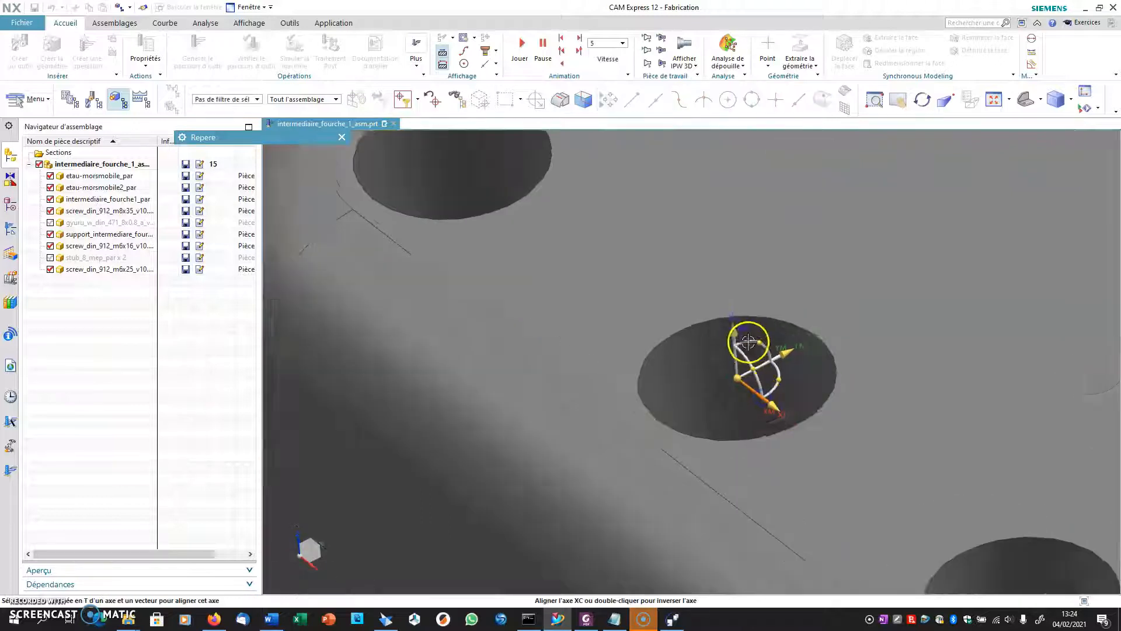
pyautogui.scroll(-8, 748, 343)
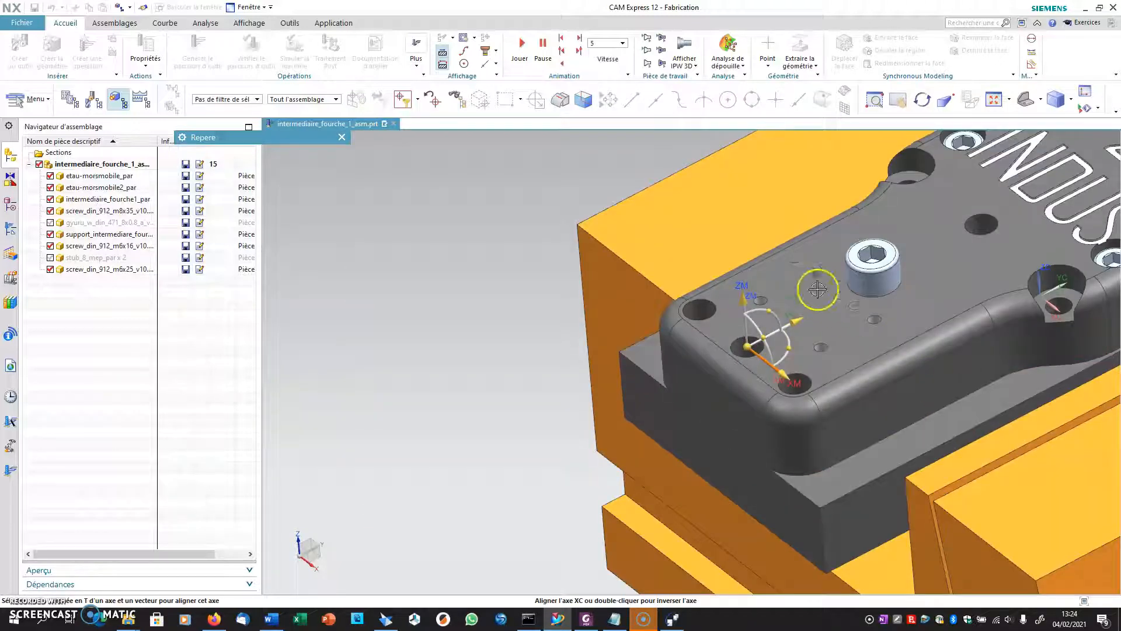
pyautogui.click(979, 438)
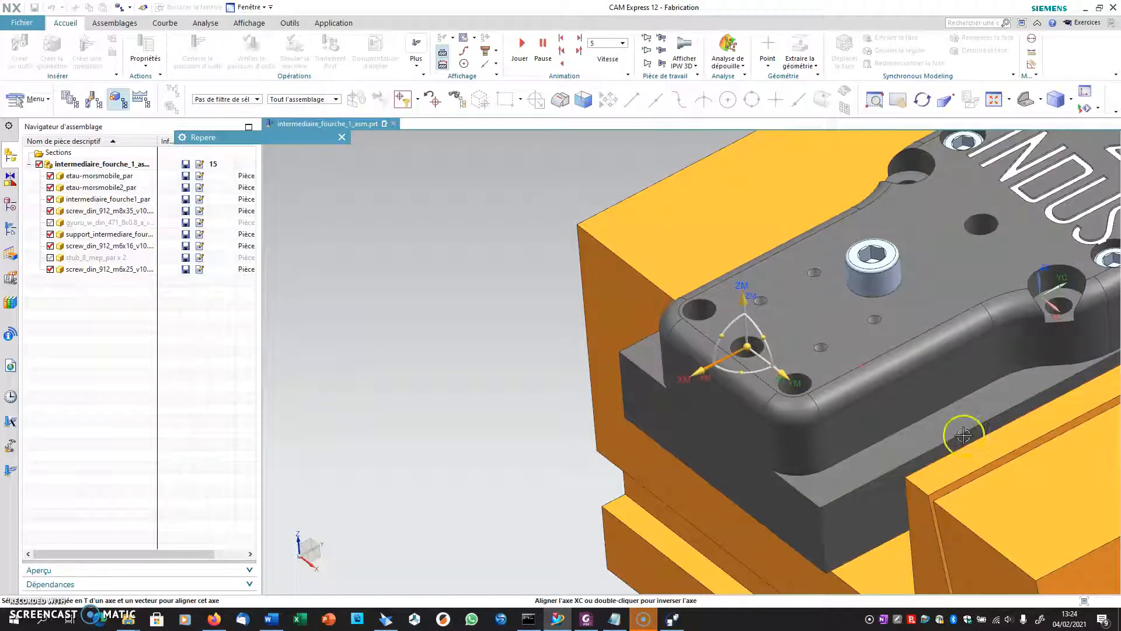
pyautogui.doubleClick(701, 370)
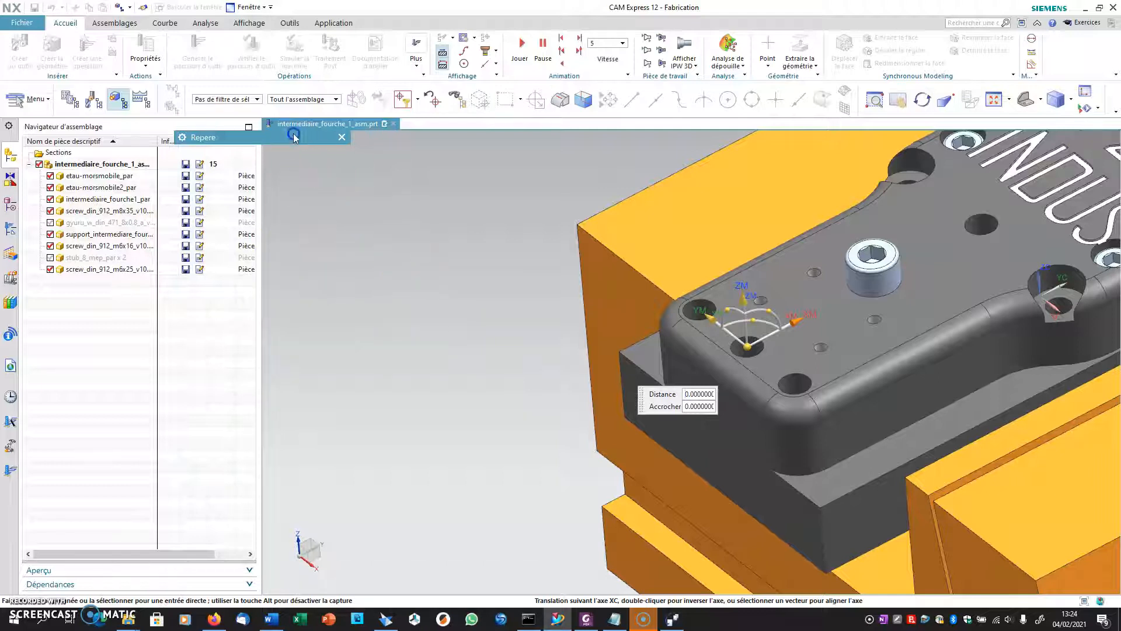
pyautogui.click(259, 392)
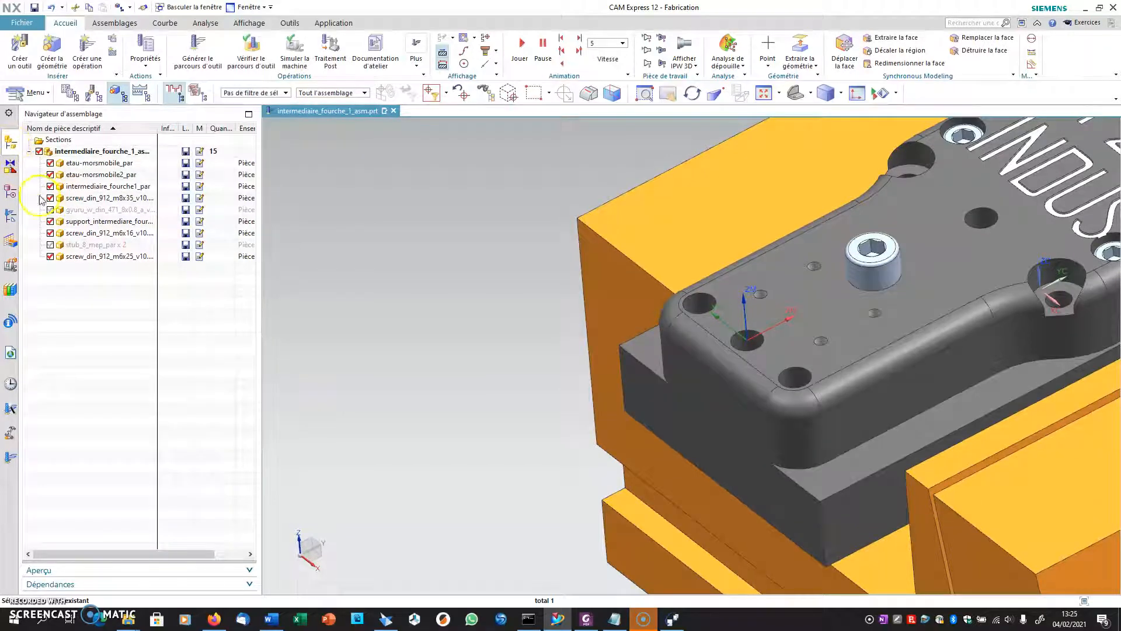
# Show the gyuru_w_din_471 retaining rings and the stub_8_mep_par locating pins again
pyautogui.click(50, 210)
pyautogui.click(50, 245)
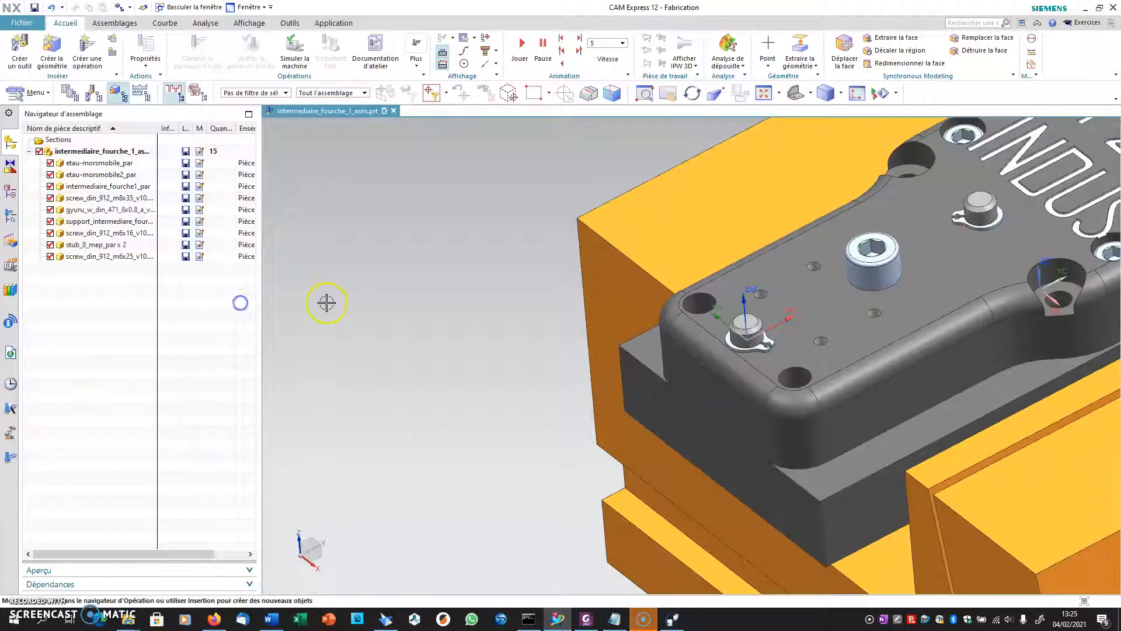
pyautogui.moveTo(326, 303); pyautogui.dragTo(299, 343, button='middle')
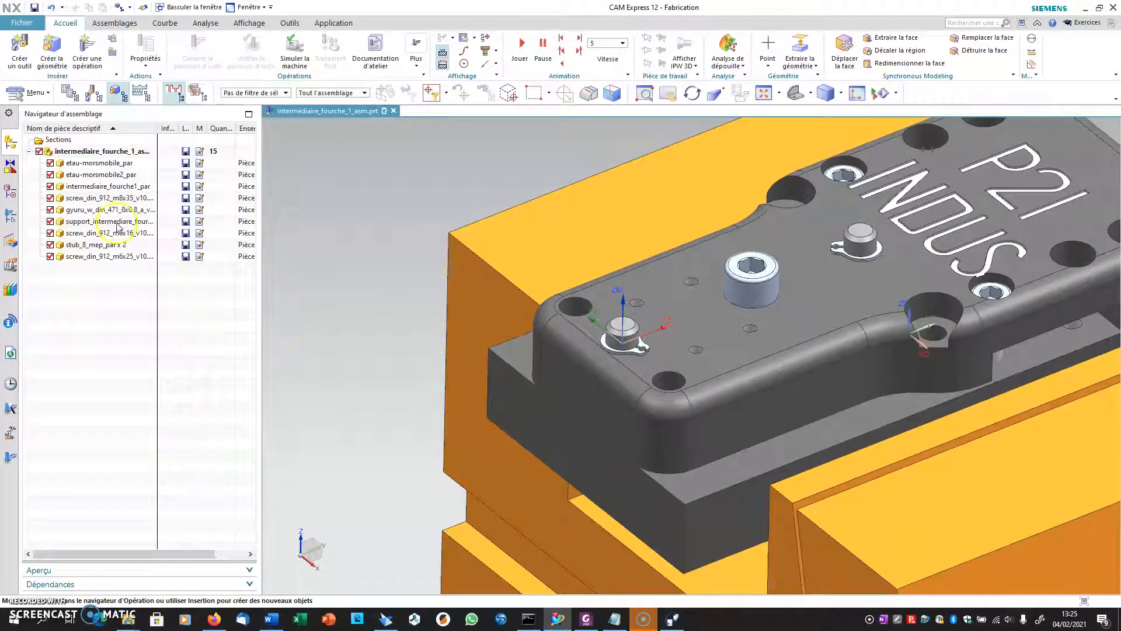
# Open the A_USINER workpiece and specify the engraved intermediaire_fourche1 body as its part geometry
pyautogui.click(10, 217)
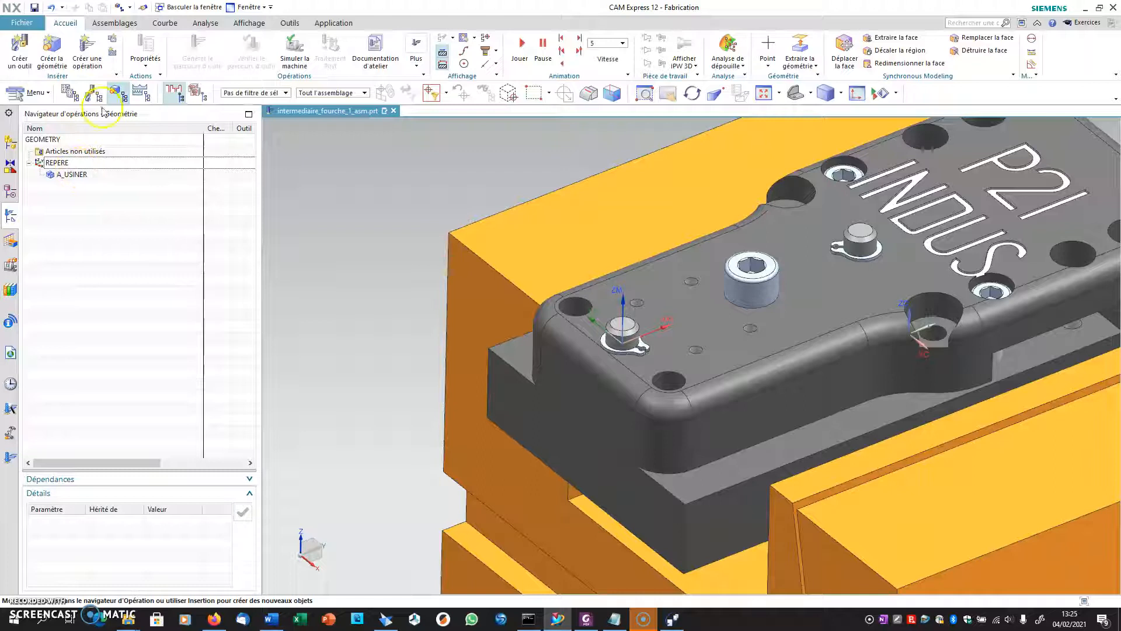
pyautogui.doubleClick(78, 175)
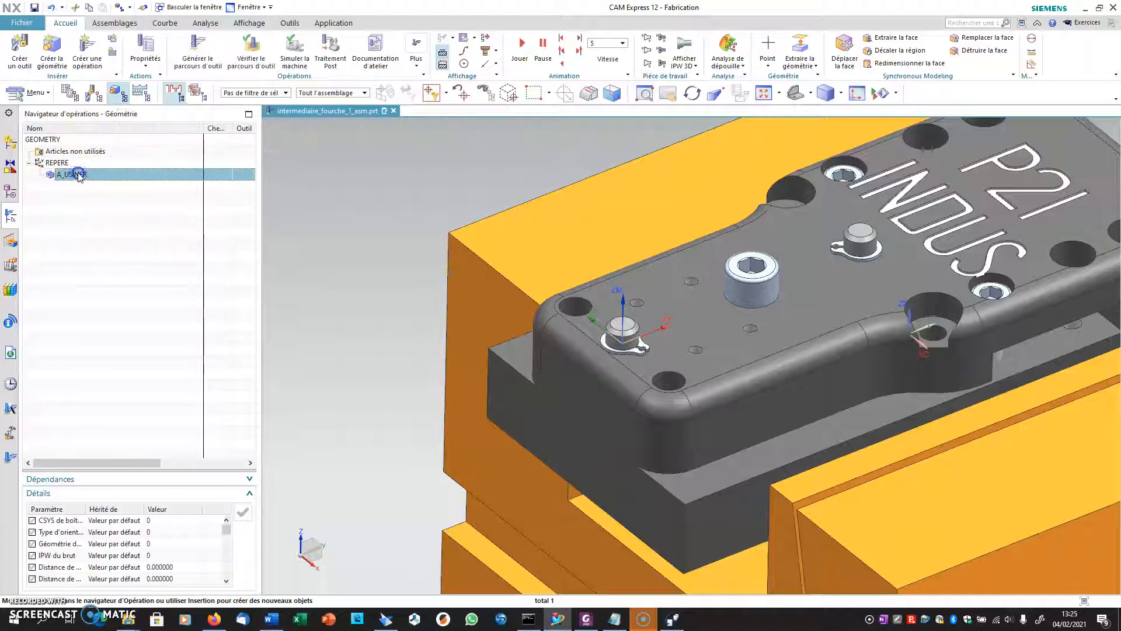
pyautogui.click(320, 161)
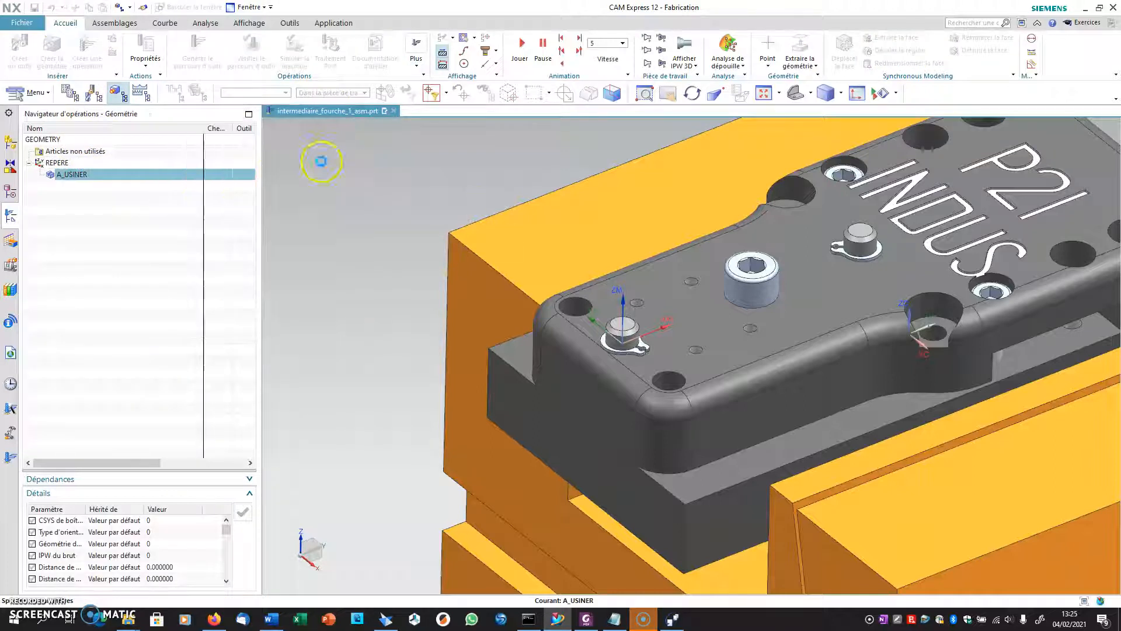
pyautogui.click(656, 277)
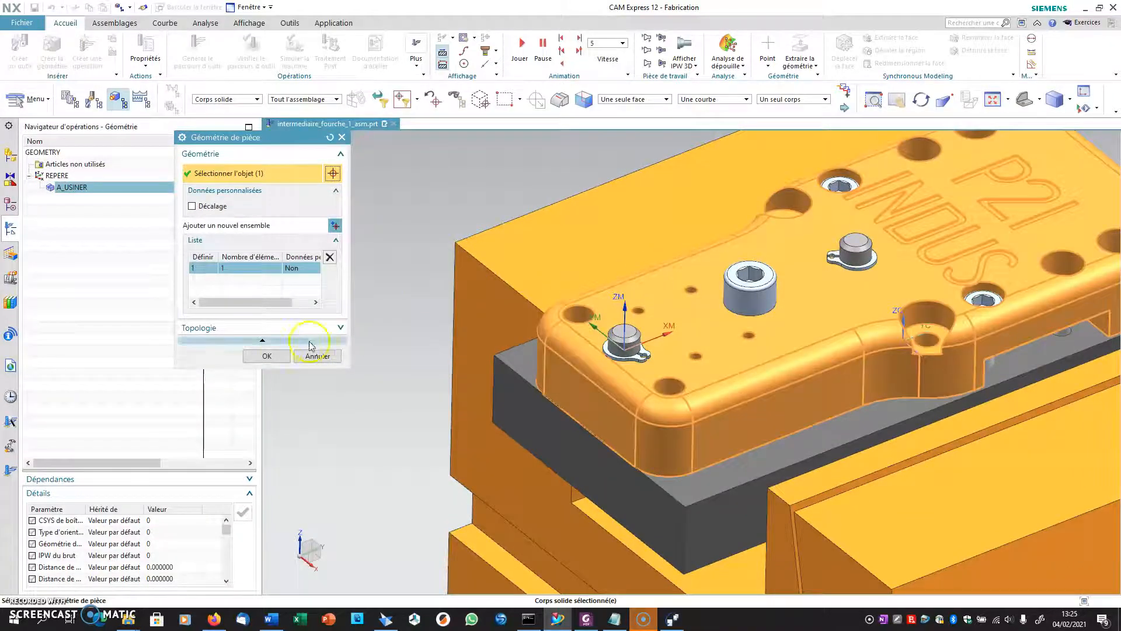
pyautogui.click(264, 356)
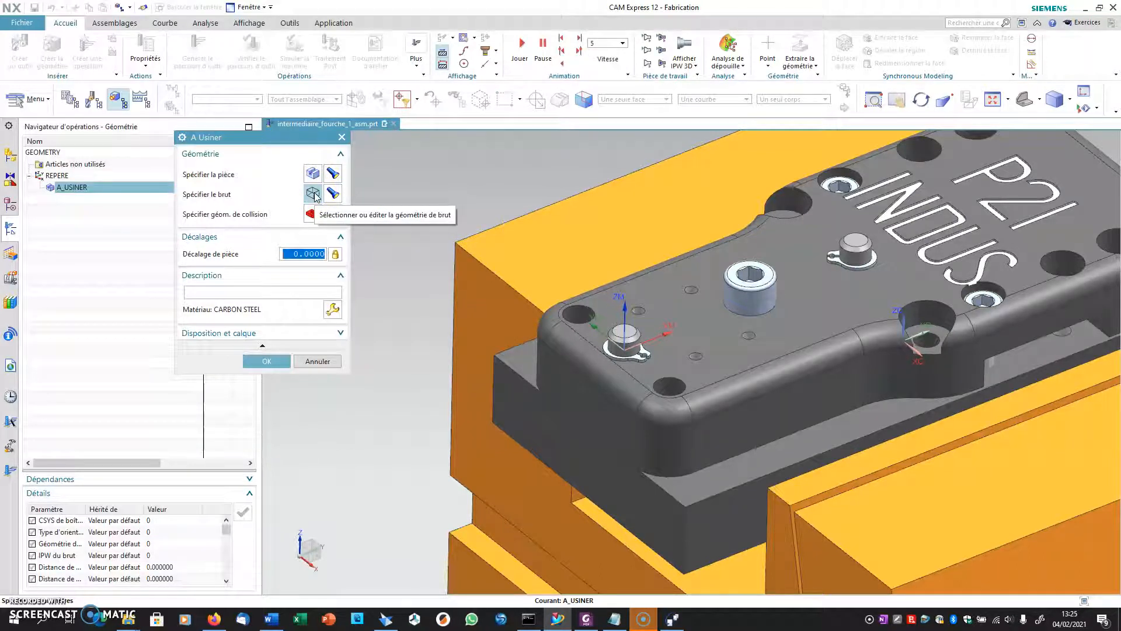
# Define the blank as a Bloc limite with 2 mm allowance on XM- and XM+ and 1 mm on YM- and YM+
pyautogui.click(314, 193)
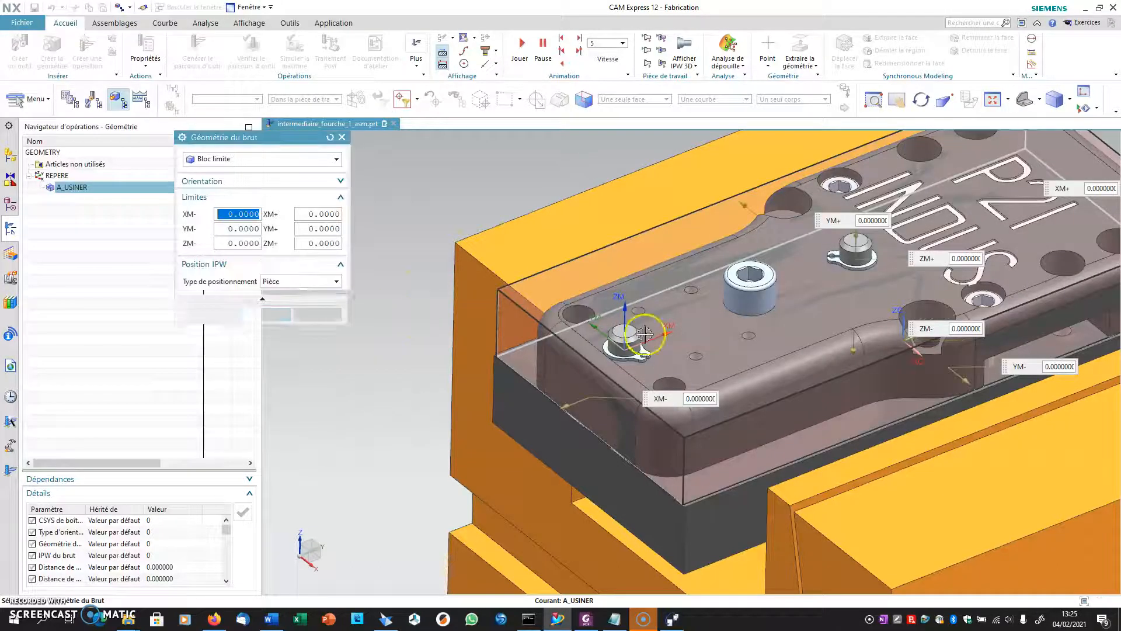
pyautogui.keyDown('shift'); pyautogui.moveTo(476, 393); pyautogui.dragTo(347, 420, button='middle'); pyautogui.keyUp('shift')
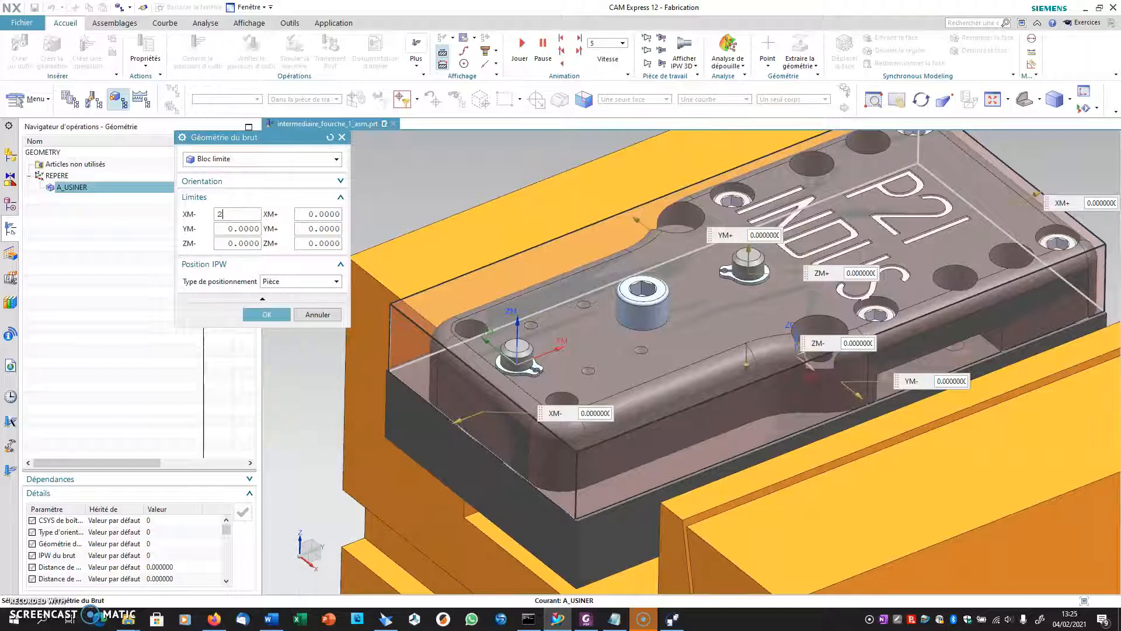
pyautogui.press('Tab')
pyautogui.write('2')
pyautogui.press('Tab')
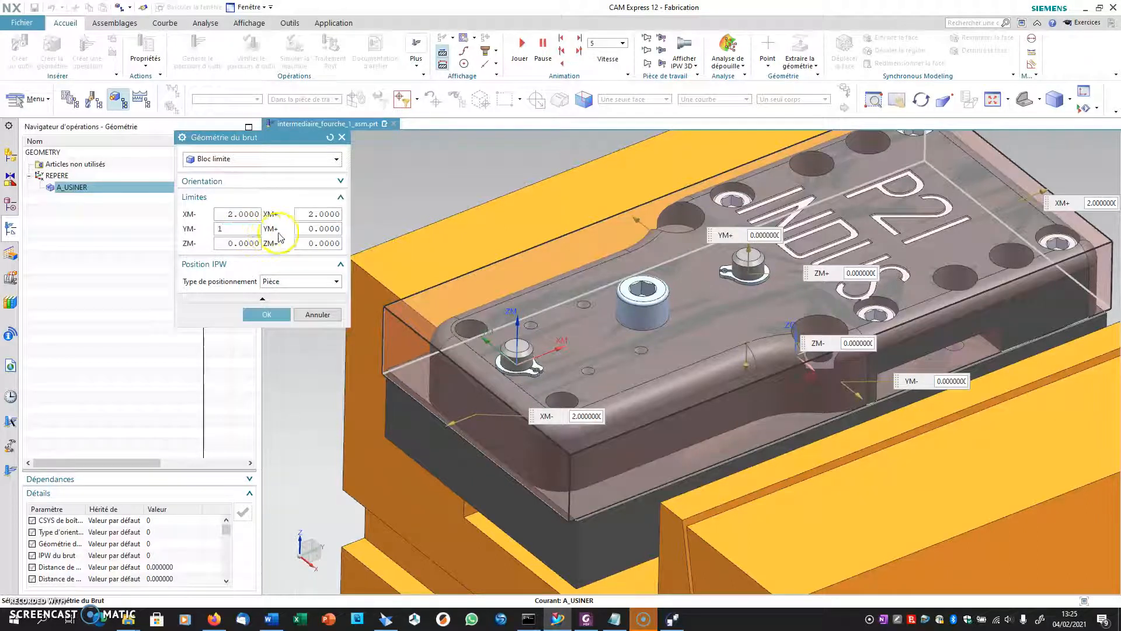
pyautogui.press('Tab')
pyautogui.write('1')
pyautogui.press('Tab')
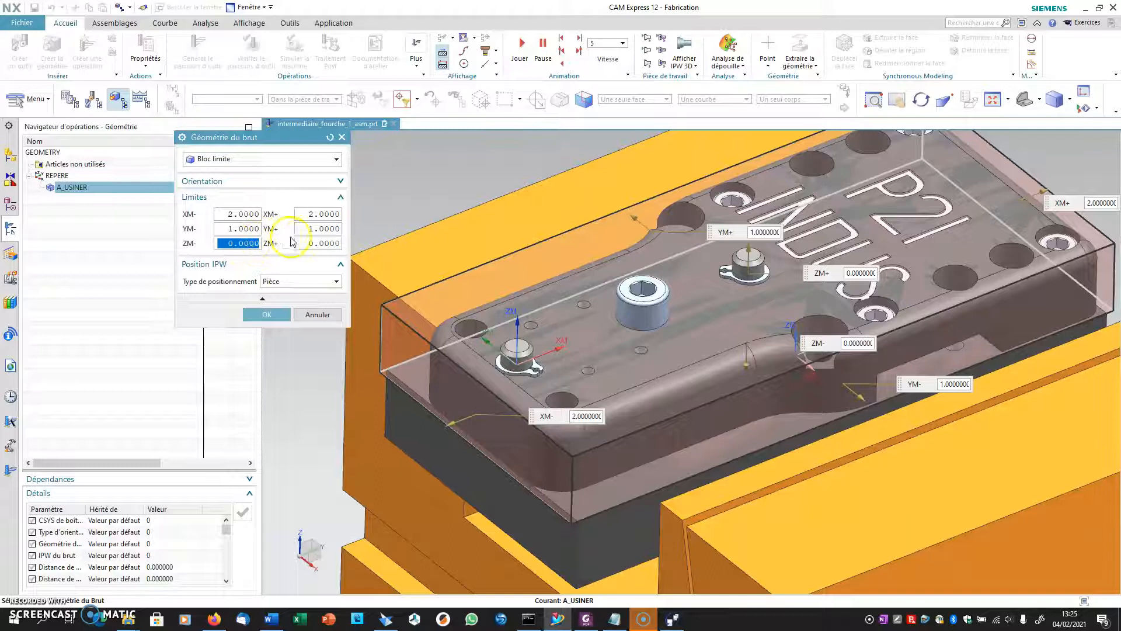
pyautogui.click(266, 314)
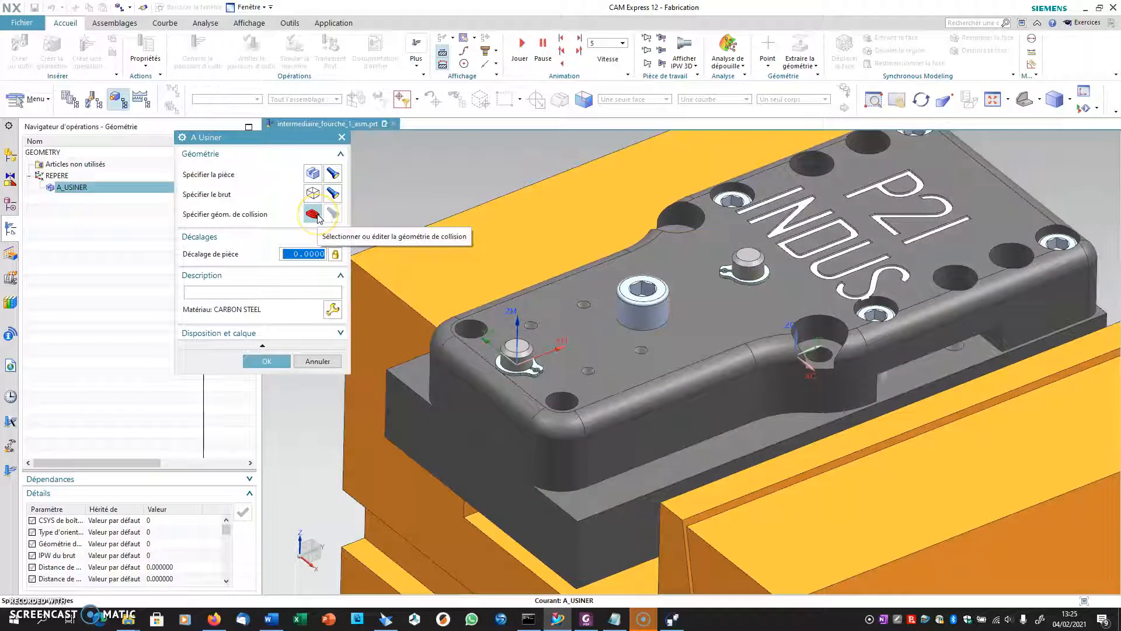
# Specify the two locating pins, their retaining rings and the socket-head screw between them as collision geometry, and accept the A_USINER workpiece
pyautogui.click(314, 215)
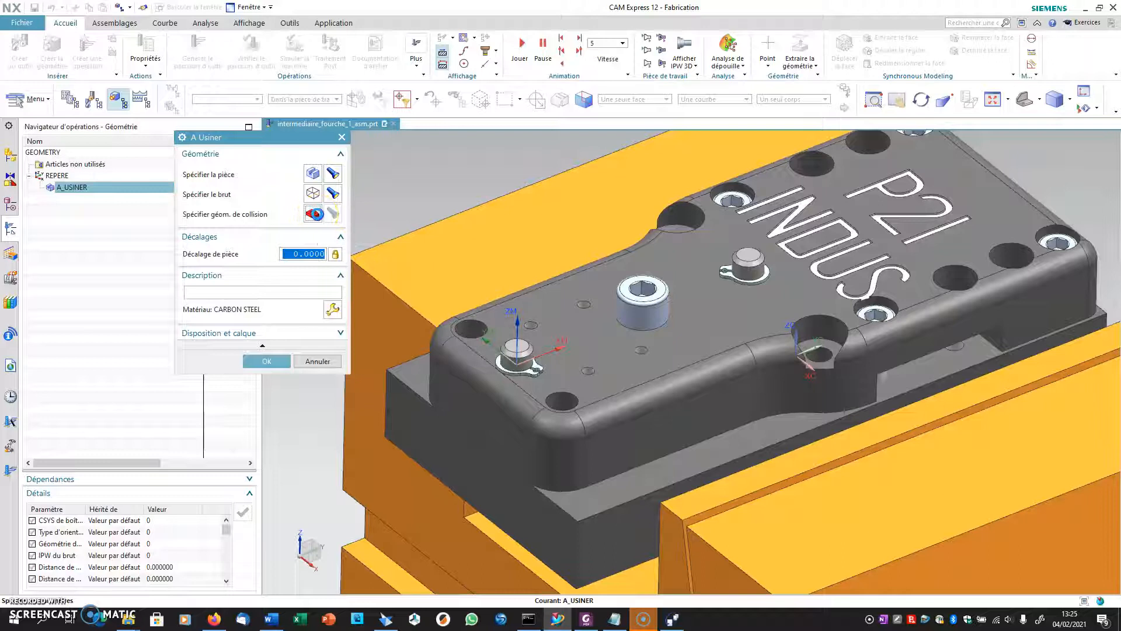
pyautogui.click(510, 359)
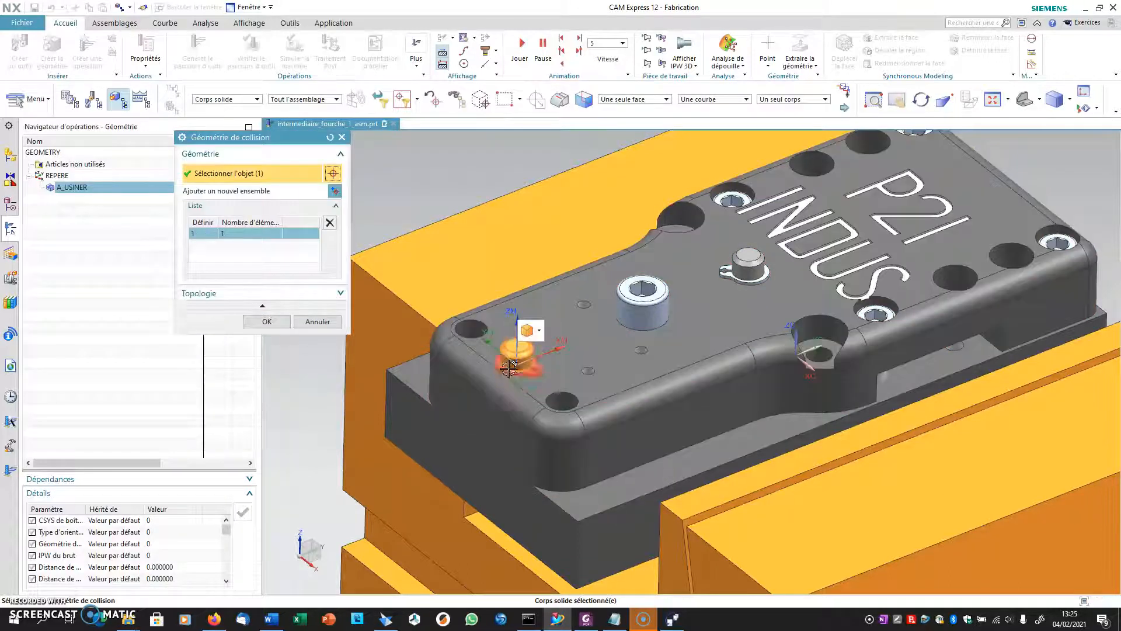
pyautogui.click(635, 307)
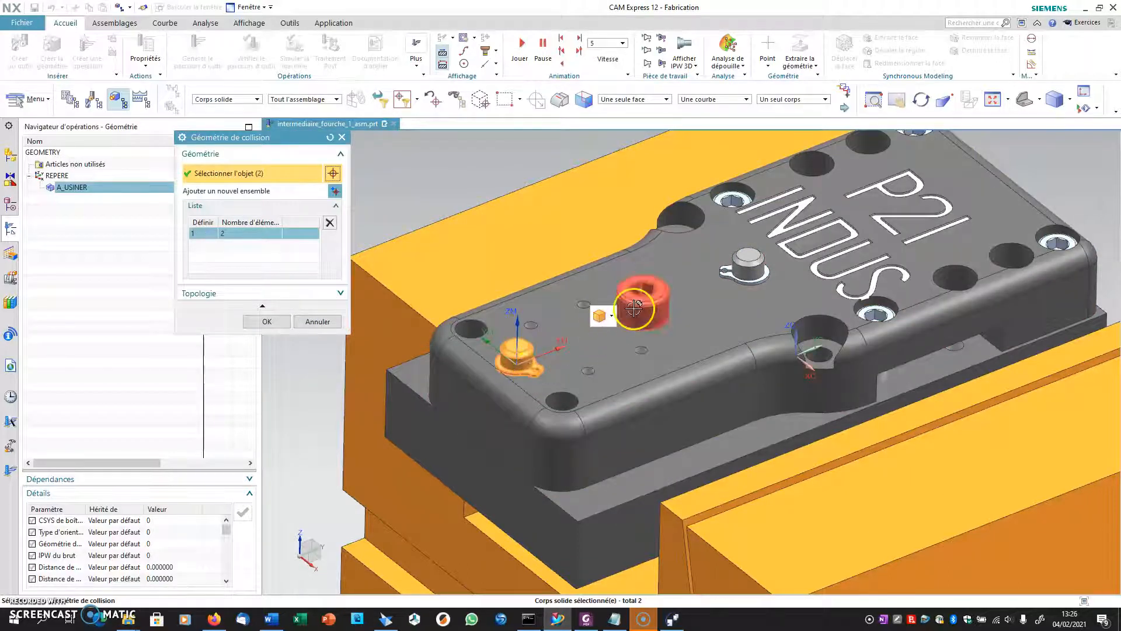
pyautogui.click(635, 308)
pyautogui.click(757, 273)
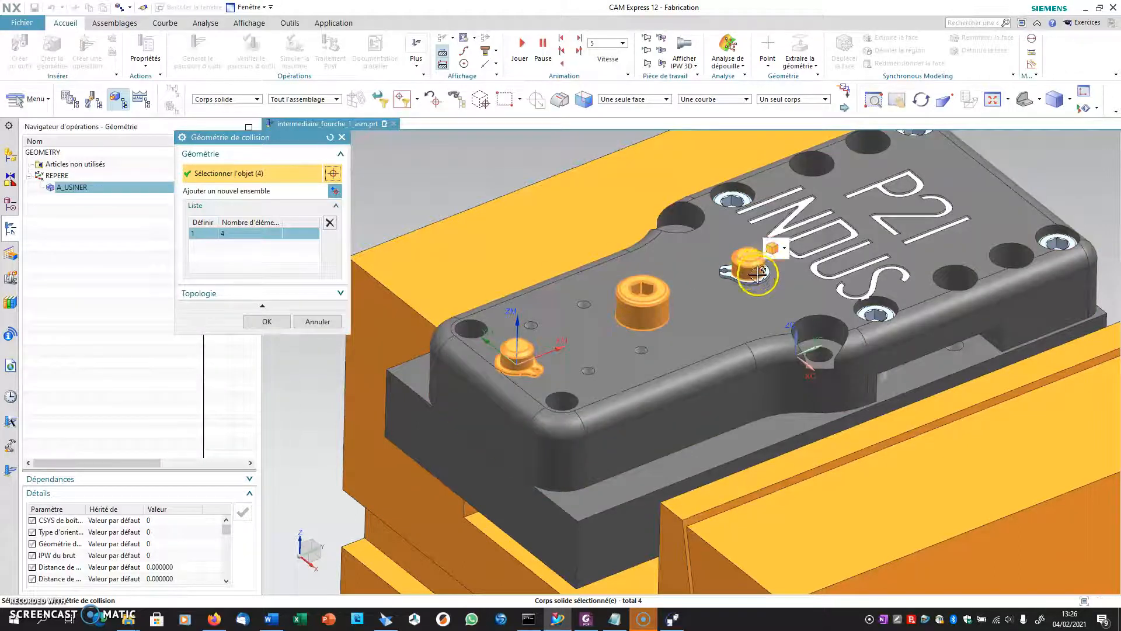
pyautogui.click(876, 312)
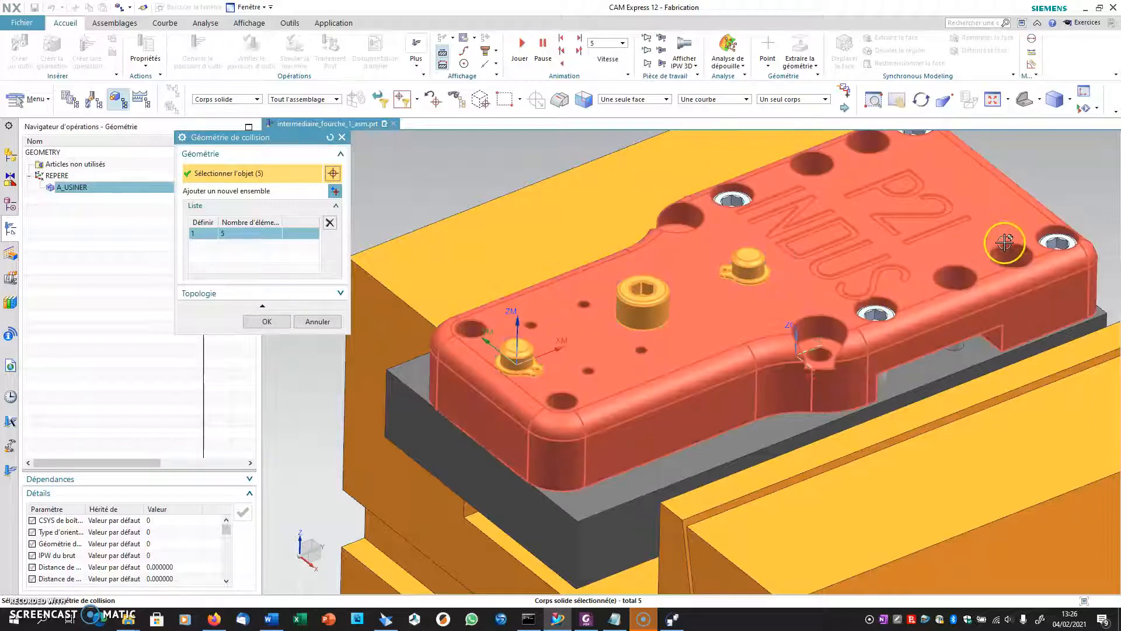
pyautogui.click(255, 322)
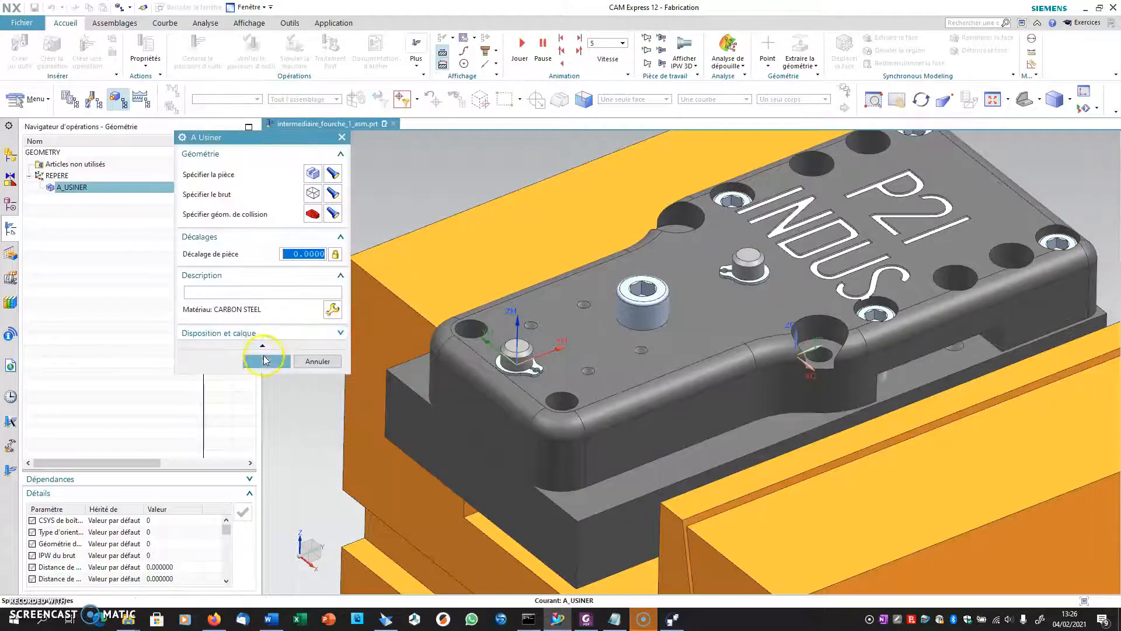
pyautogui.click(267, 362)
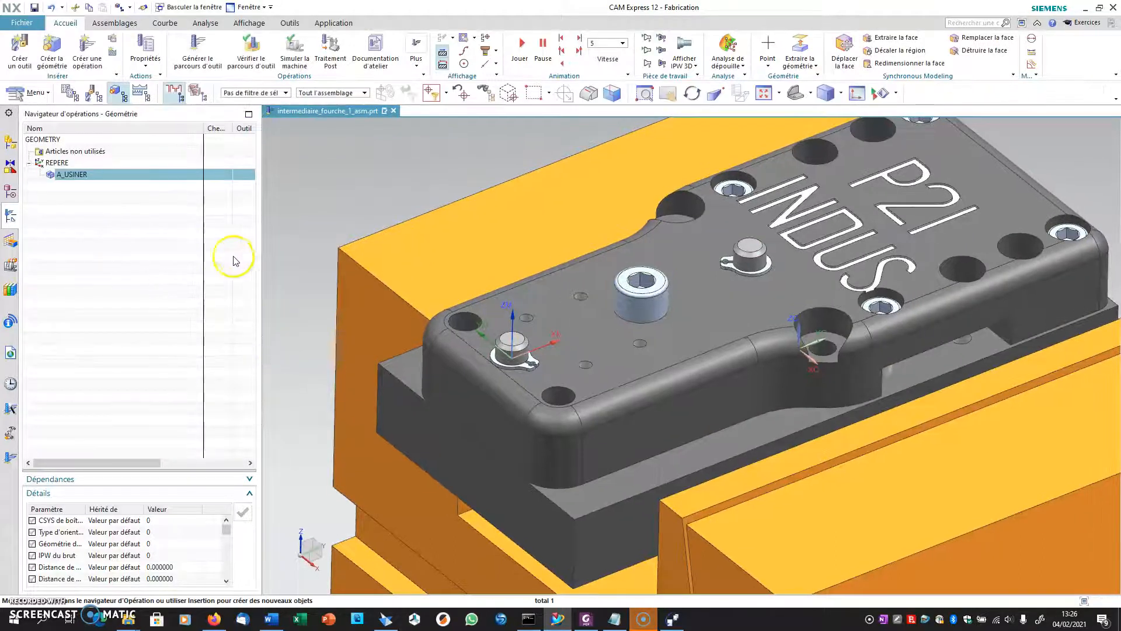
# Start the DETOURAGE INT/EXT manufacturing assistant and accept the proposed name for the CAVITY_MILL operation
pyautogui.scroll(-5, 315, 291)
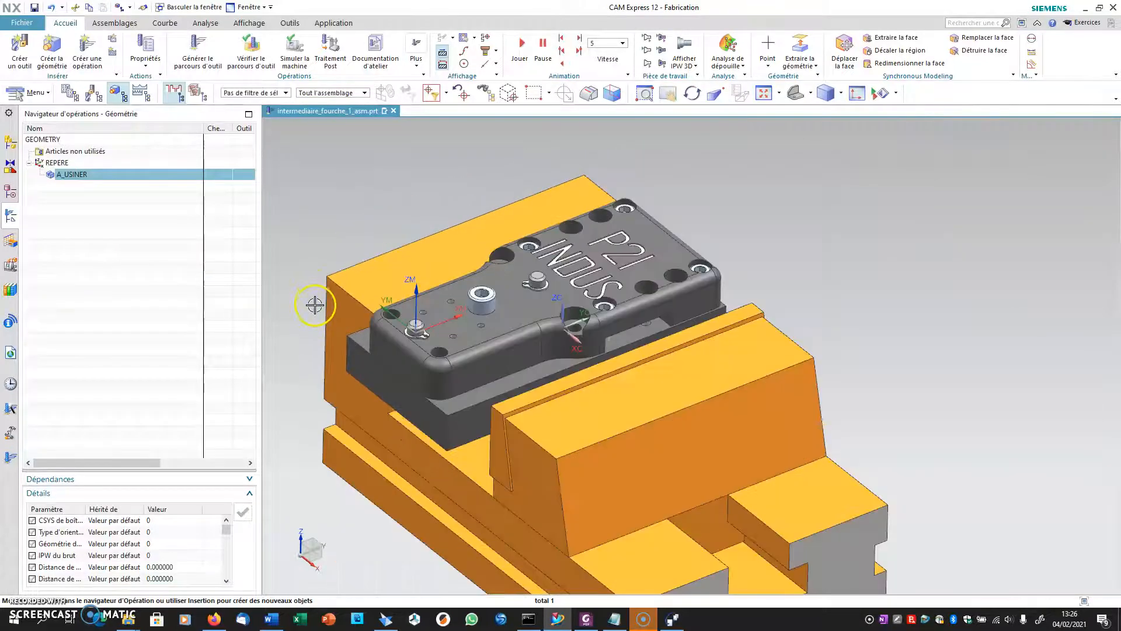
pyautogui.moveTo(316, 304)
pyautogui.mouseDown(button='middle')
pyautogui.moveTo(283, 305)
pyautogui.moveTo(299, 299)
pyautogui.mouseUp(button='middle')
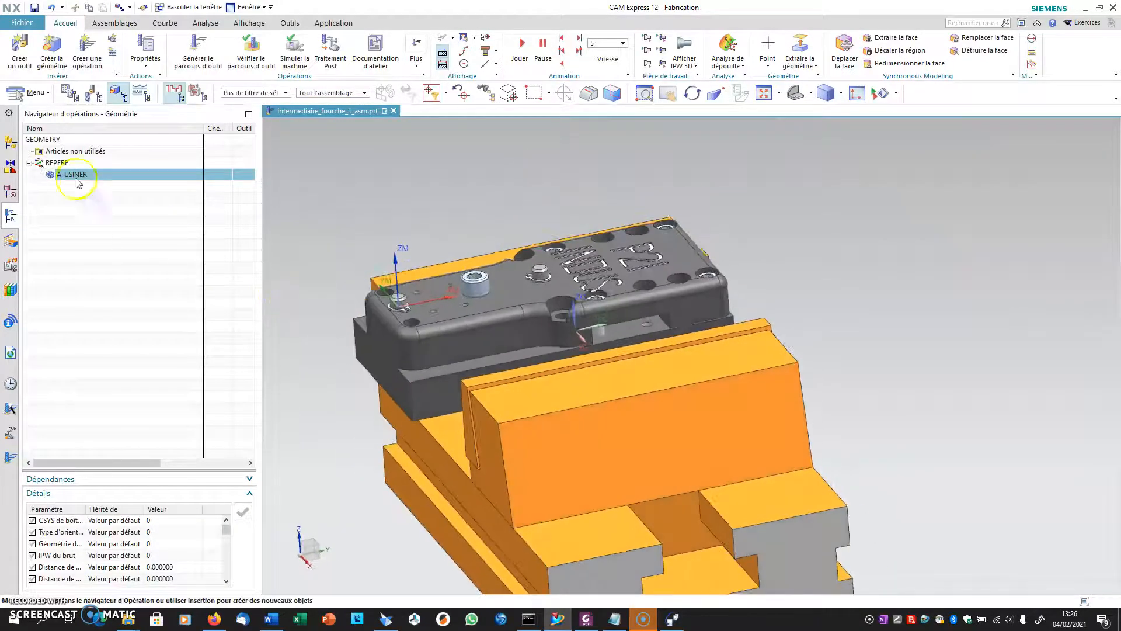
pyautogui.click(10, 406)
pyautogui.click(193, 192)
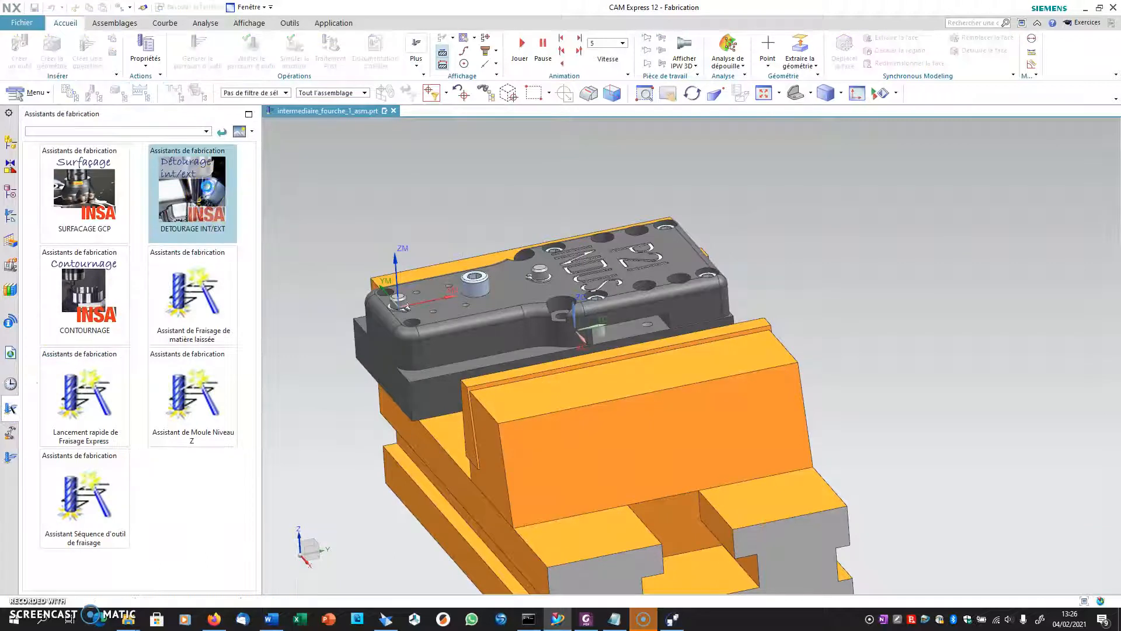
pyautogui.click(226, 189)
pyautogui.click(293, 355)
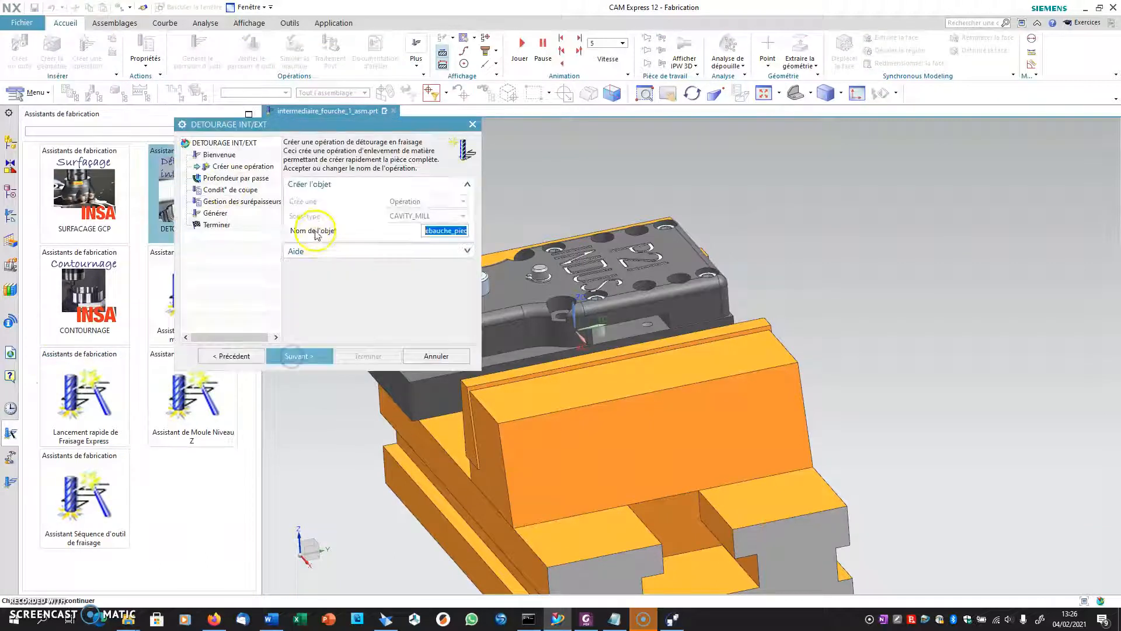
pyautogui.click(298, 357)
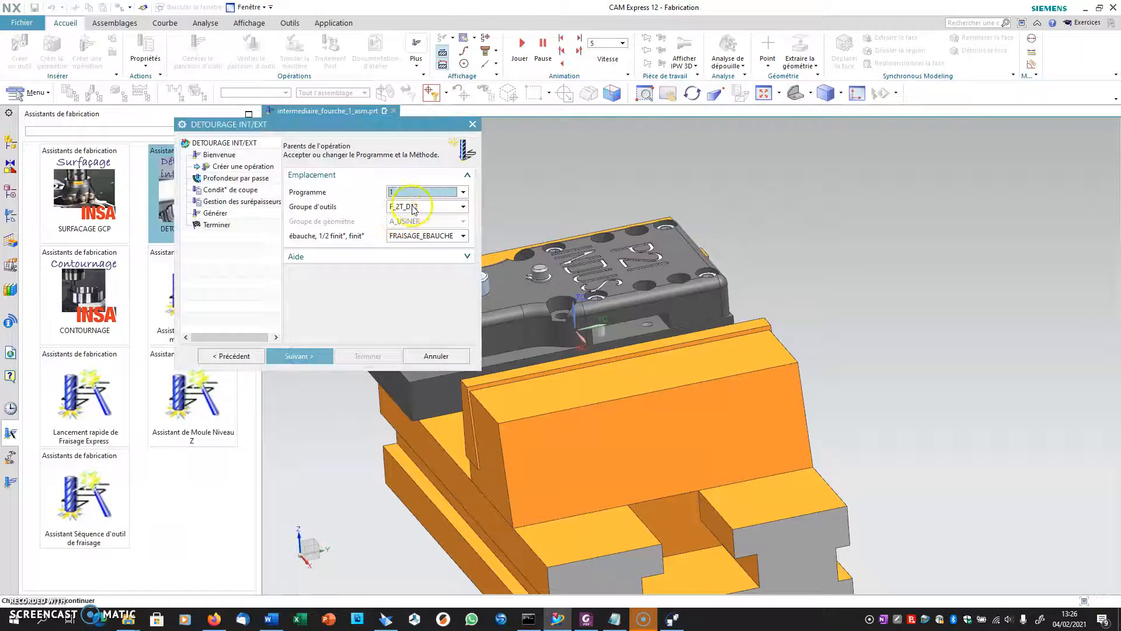
# Assign tool T20_TOURTEAU_63 and method FRAISAGE_FINITION to the contouring operation
pyautogui.click(413, 208)
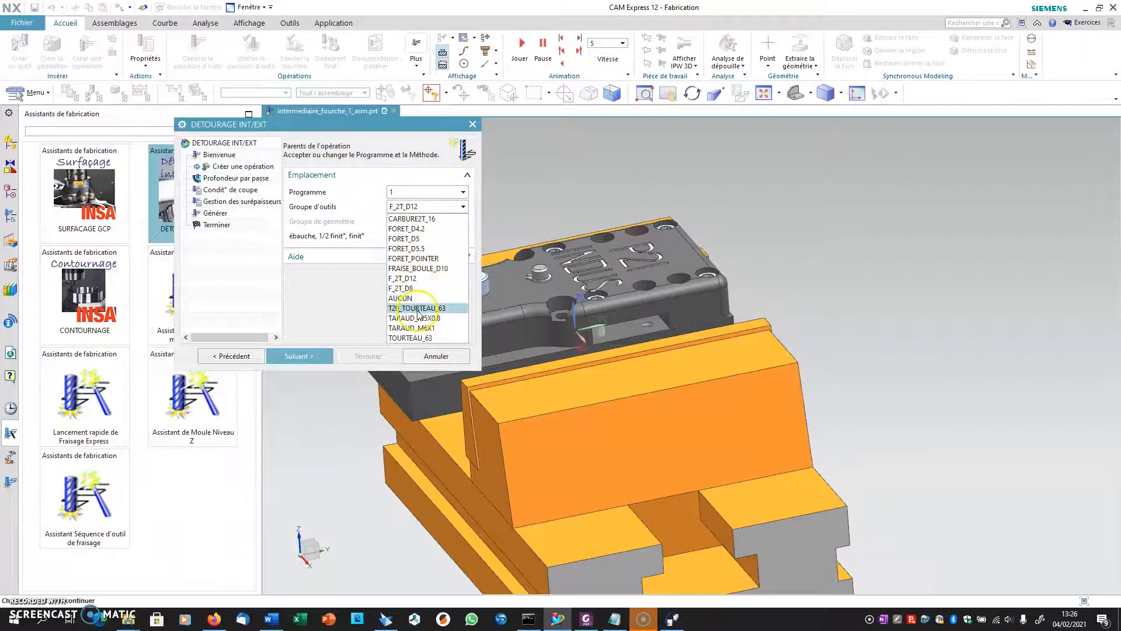
pyautogui.click(418, 308)
pyautogui.click(418, 238)
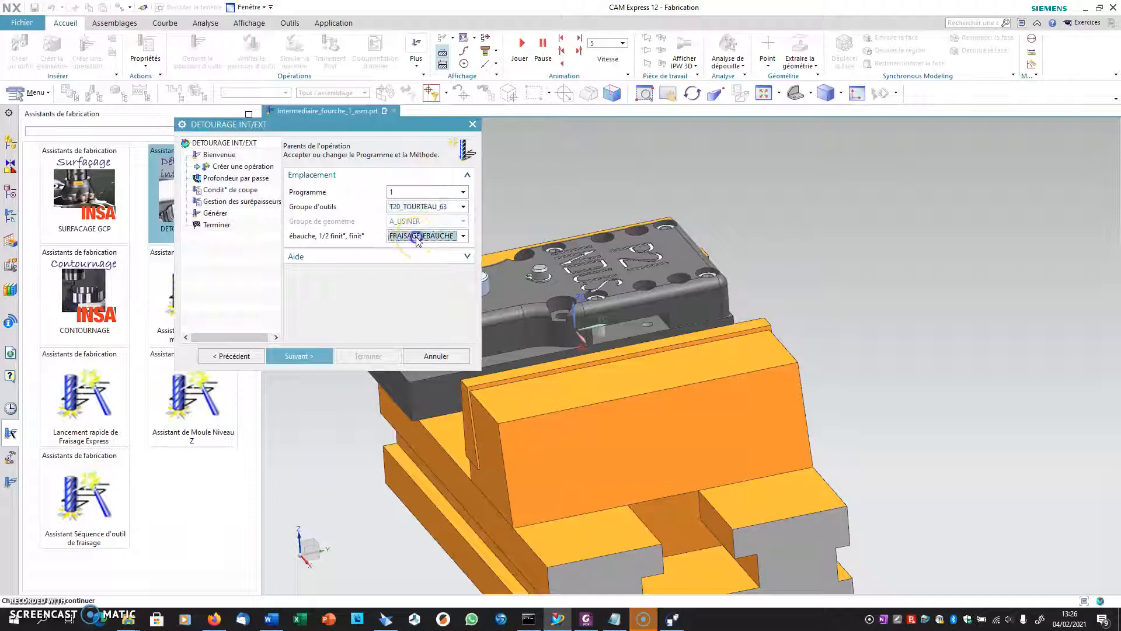
pyautogui.click(419, 266)
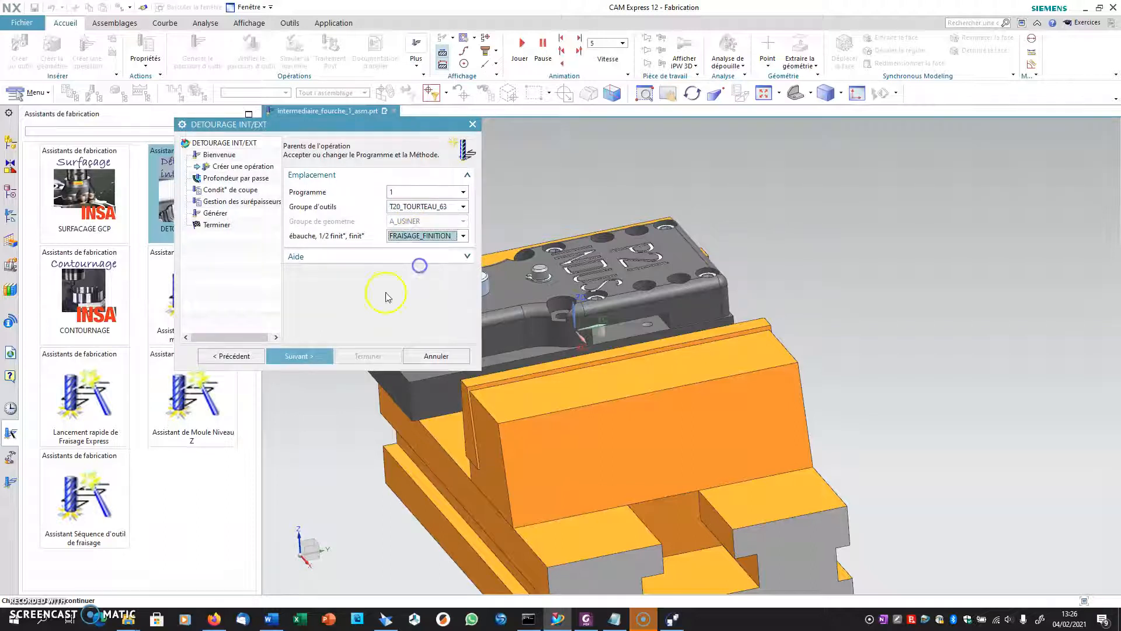
pyautogui.click(300, 357)
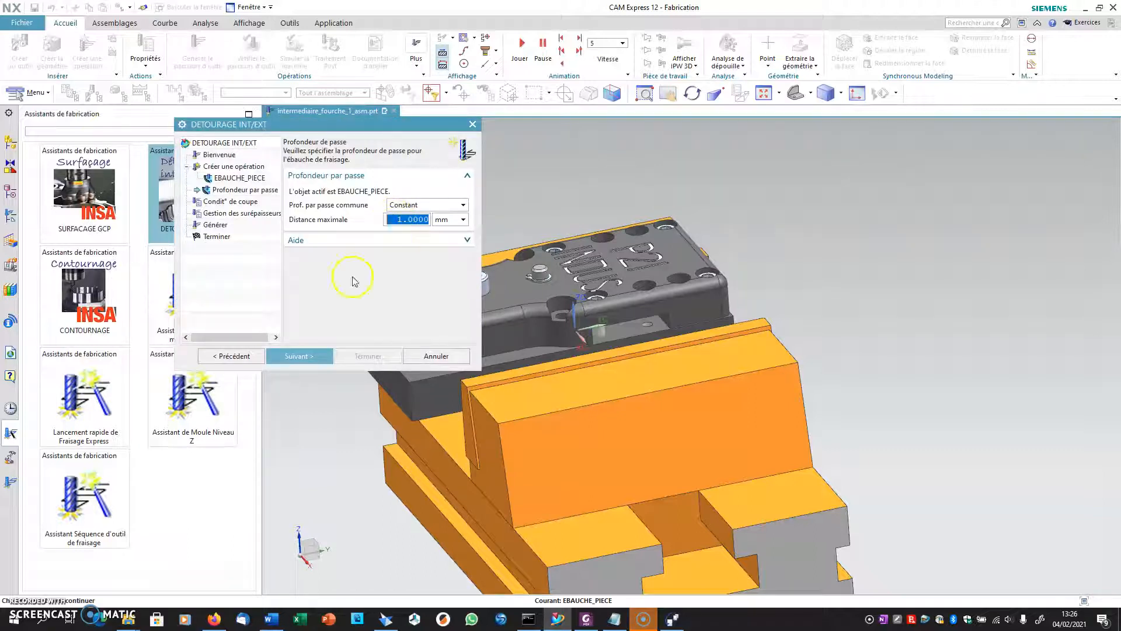
# Keep the proposed depth per pass, set the cutting speed to 220 smm and feed per tooth to 0.1, and recalculate the feeds and speeds
pyautogui.click(298, 356)
pyautogui.click(458, 217)
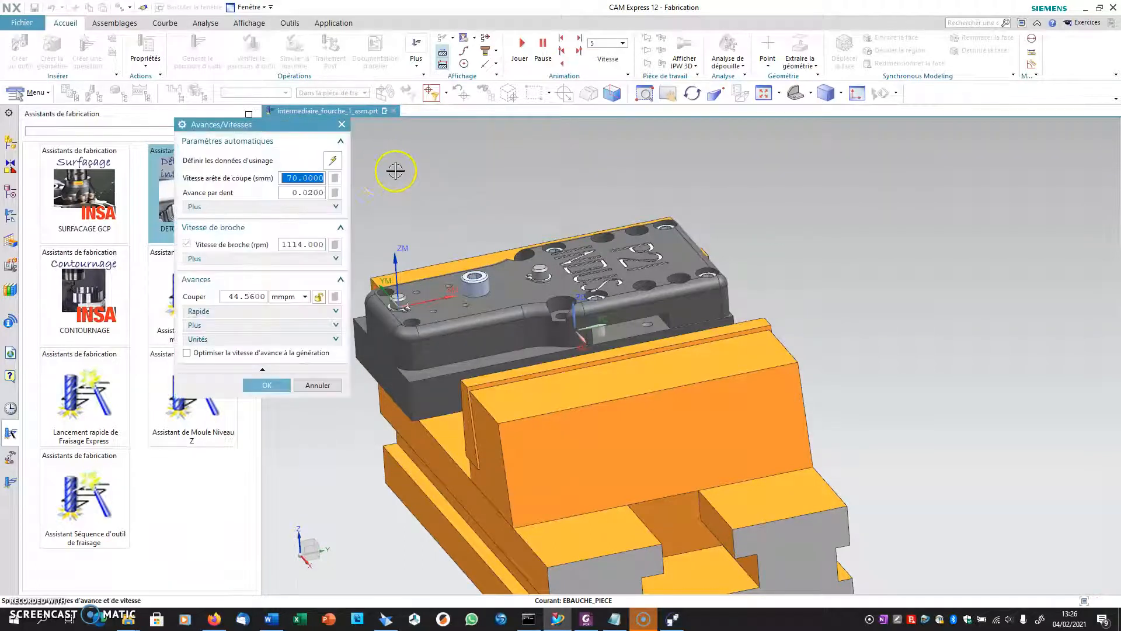
pyautogui.write('220')
pyautogui.press('Tab')
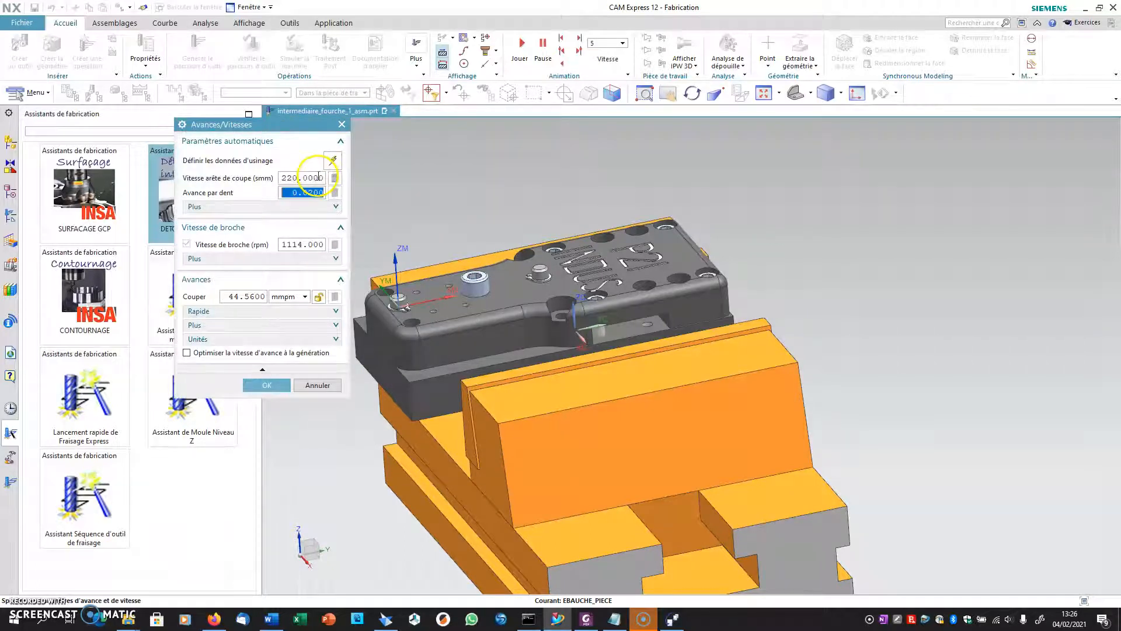
pyautogui.write('.1')
pyautogui.press('Tab')
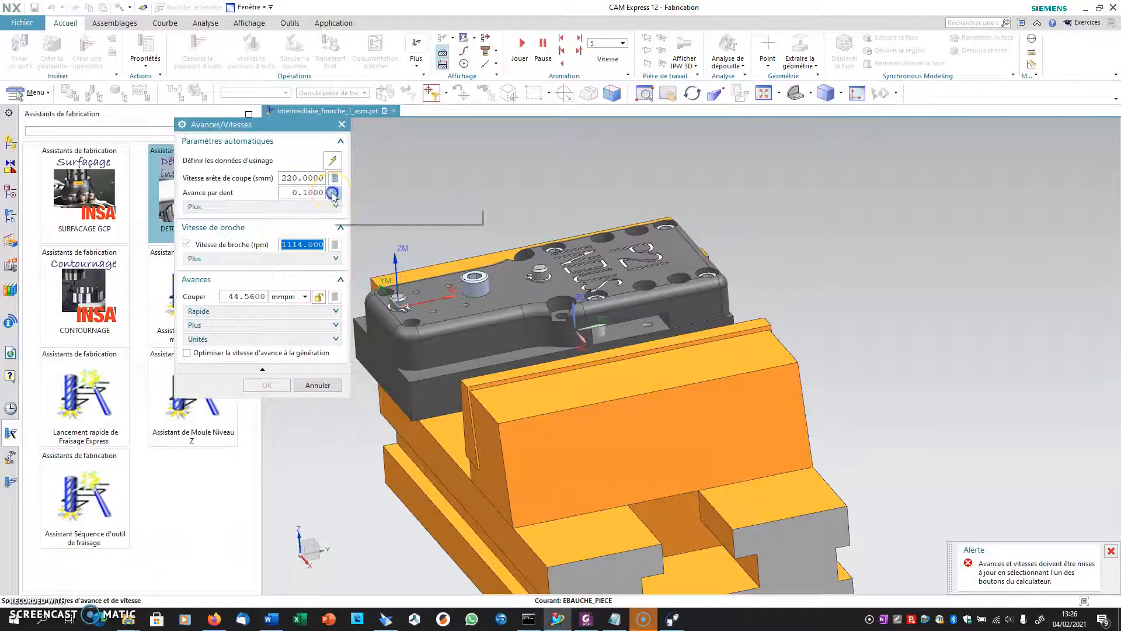
pyautogui.click(333, 194)
pyautogui.click(254, 385)
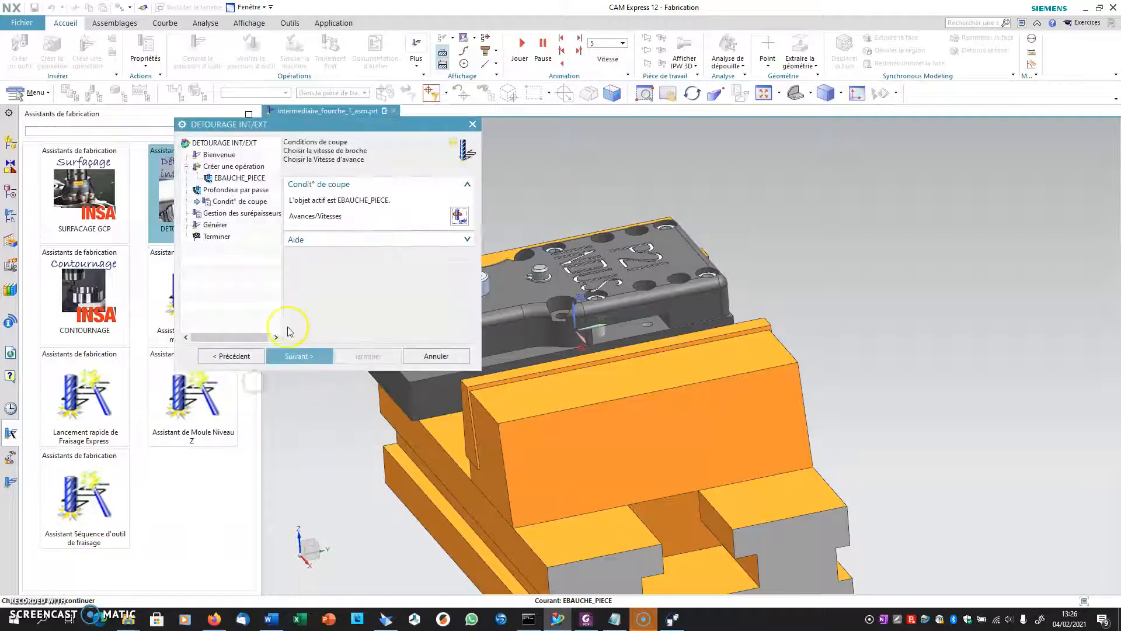
# Keep the default stock allowances, generate the EBAUCHE_PIECE toolpath and finish the assistant
pyautogui.click(290, 351)
pyautogui.click(295, 353)
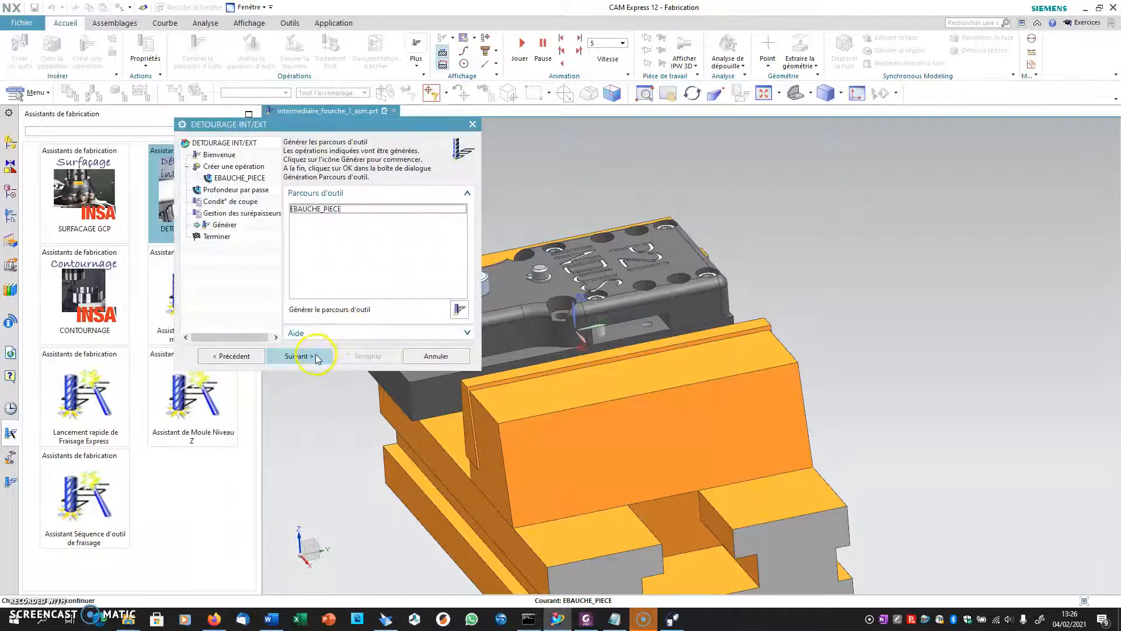
pyautogui.click(459, 309)
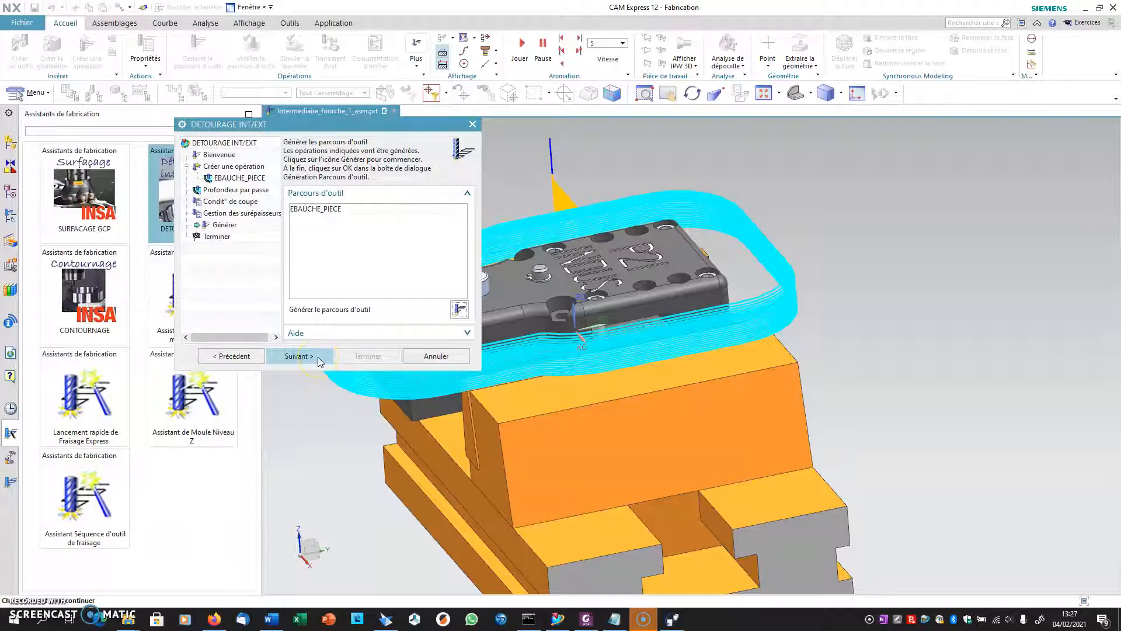
pyautogui.click(317, 356)
pyautogui.click(360, 357)
# Add the vise bodies Etau-MorsFixe and Etau-MorsMobile to the collision geometry of A_USINER and accept the workpiece
pyautogui.moveTo(356, 443); pyautogui.dragTo(393, 413, button='middle')
pyautogui.moveTo(482, 222); pyautogui.dragTo(465, 264, button='middle')
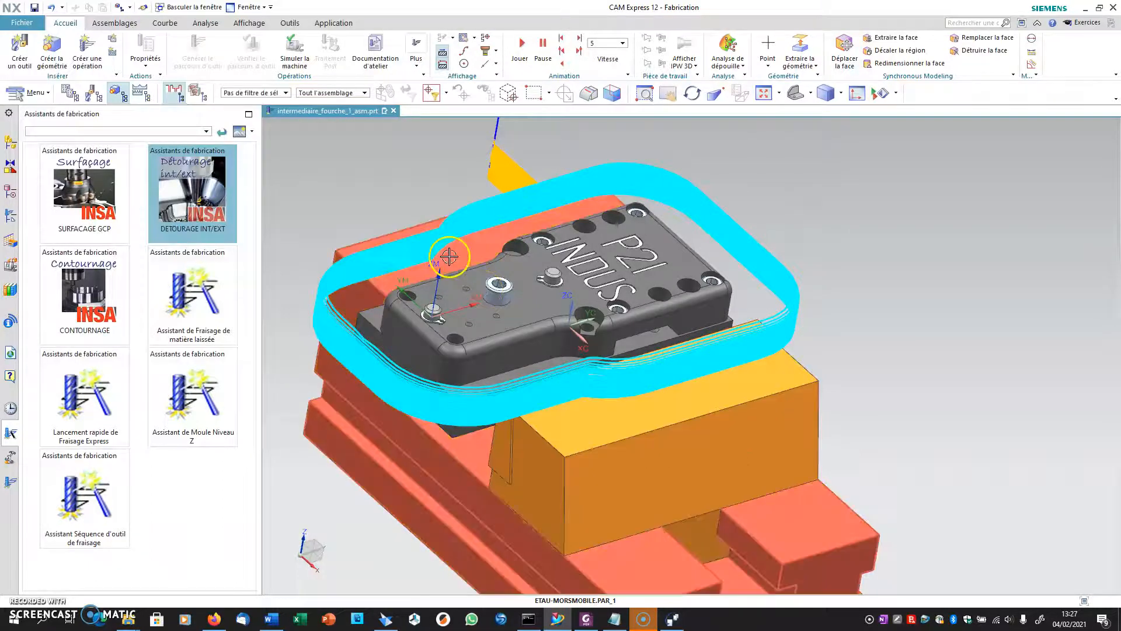
pyautogui.click(11, 146)
pyautogui.click(10, 215)
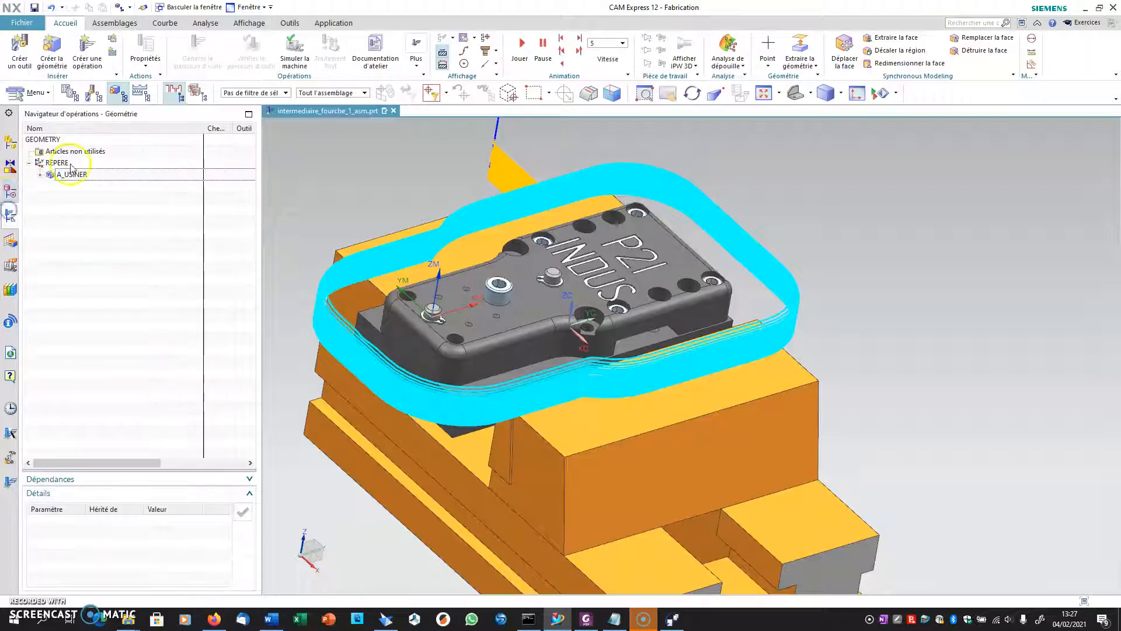
pyautogui.click(40, 174)
pyautogui.click(69, 174)
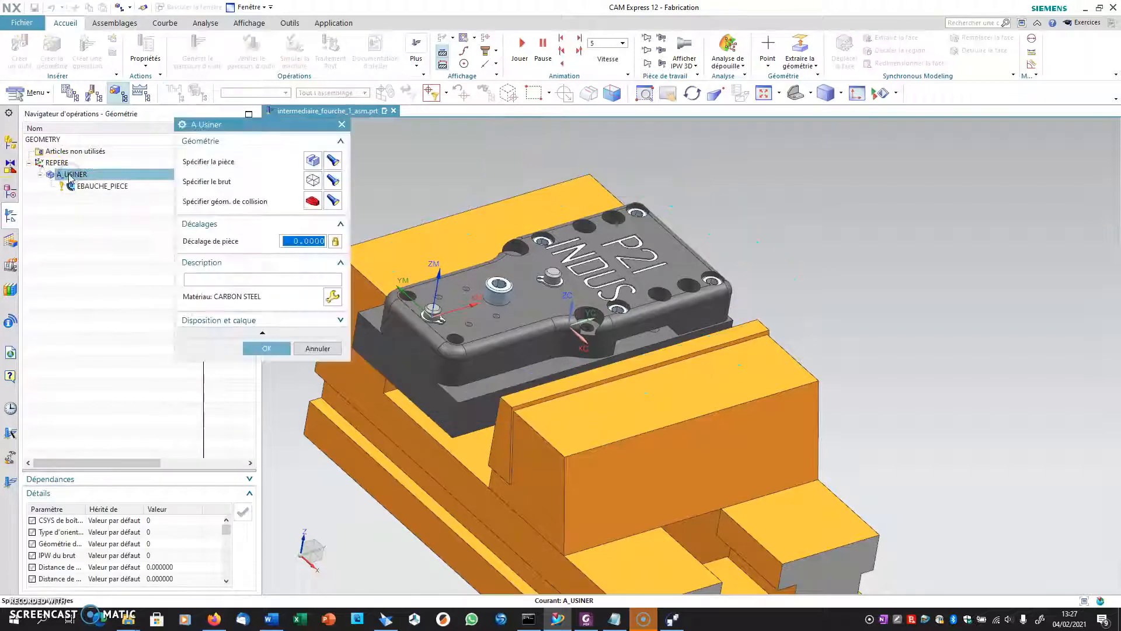
pyautogui.click(313, 202)
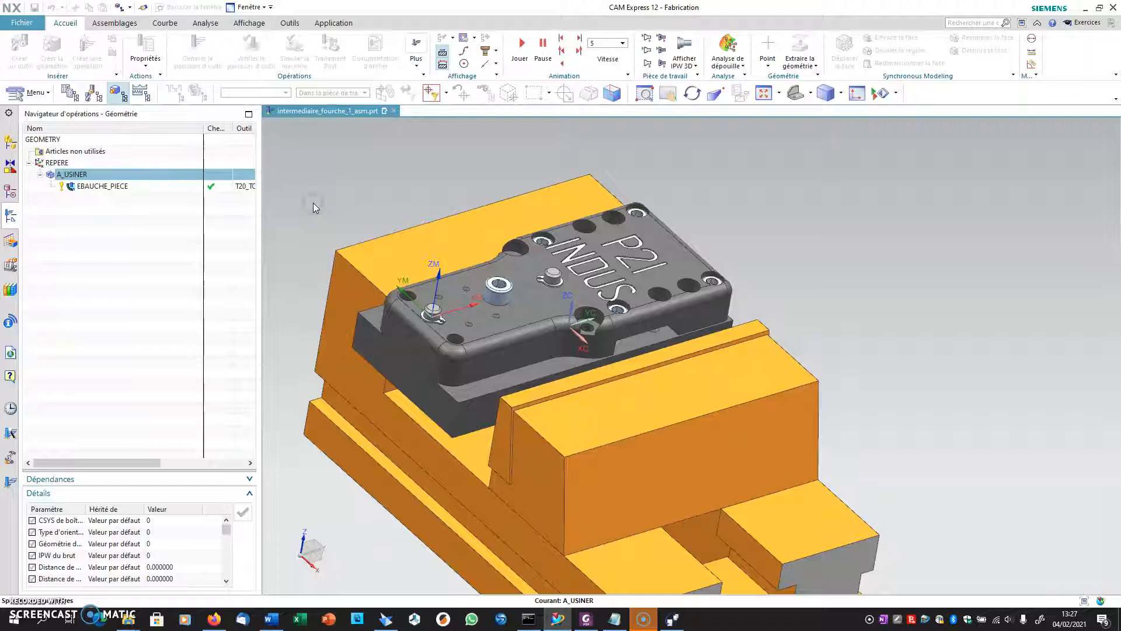
pyautogui.click(440, 309)
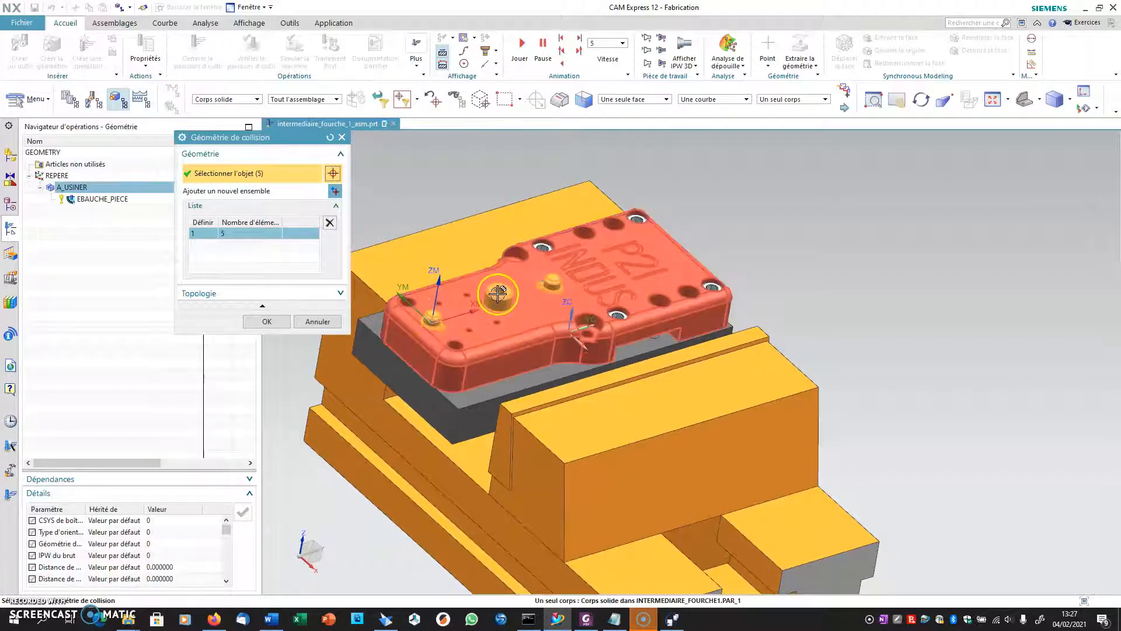
pyautogui.click(483, 242)
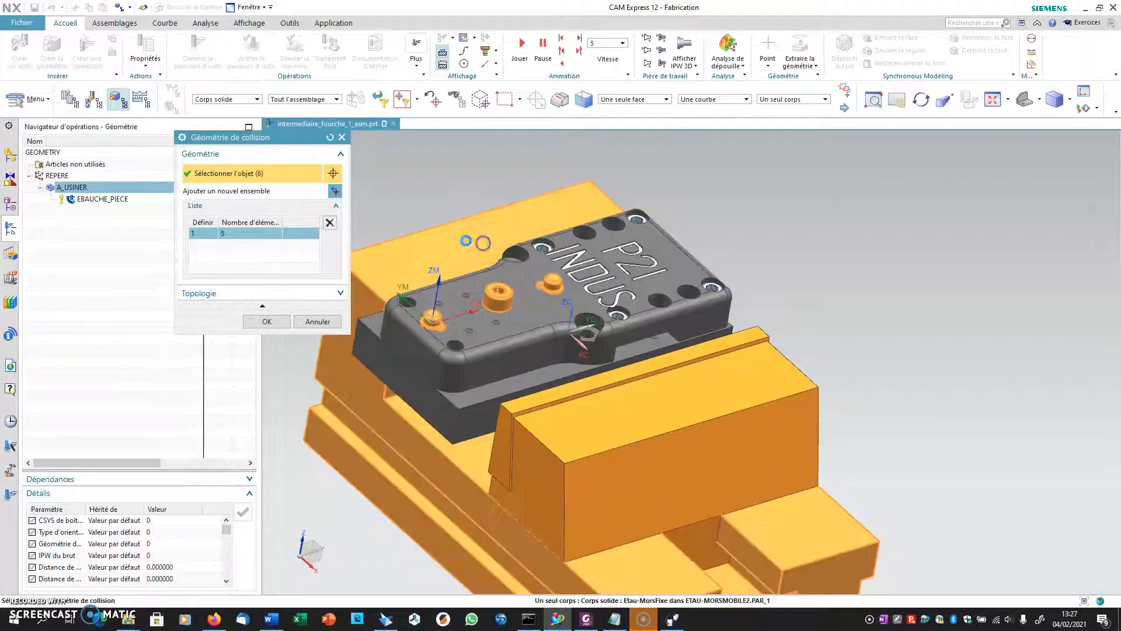
pyautogui.click(595, 438)
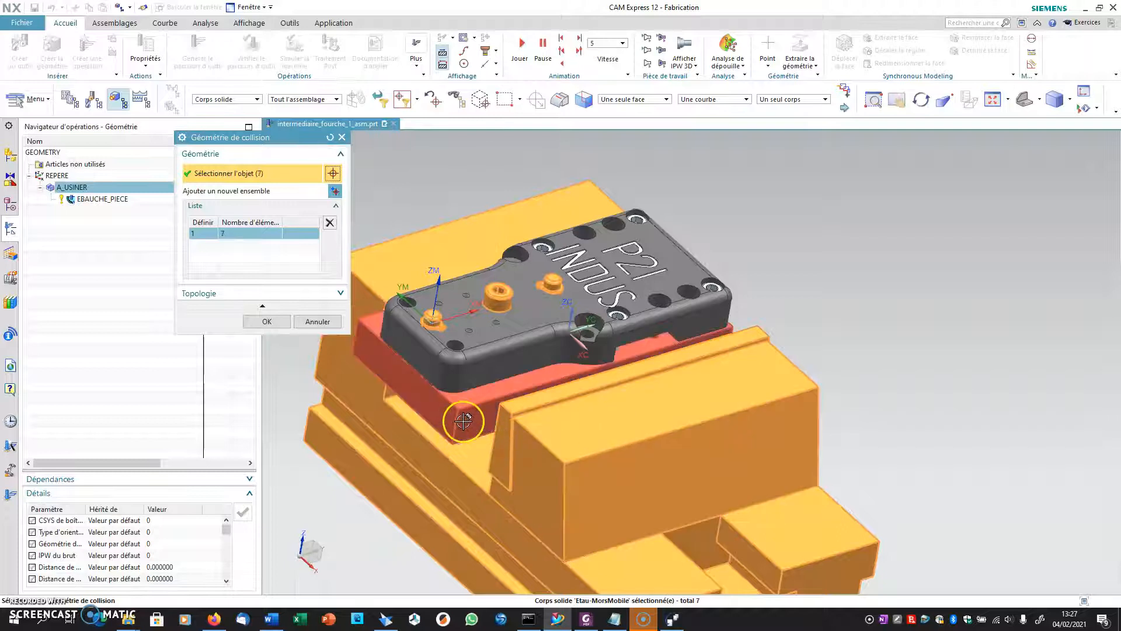
pyautogui.click(275, 323)
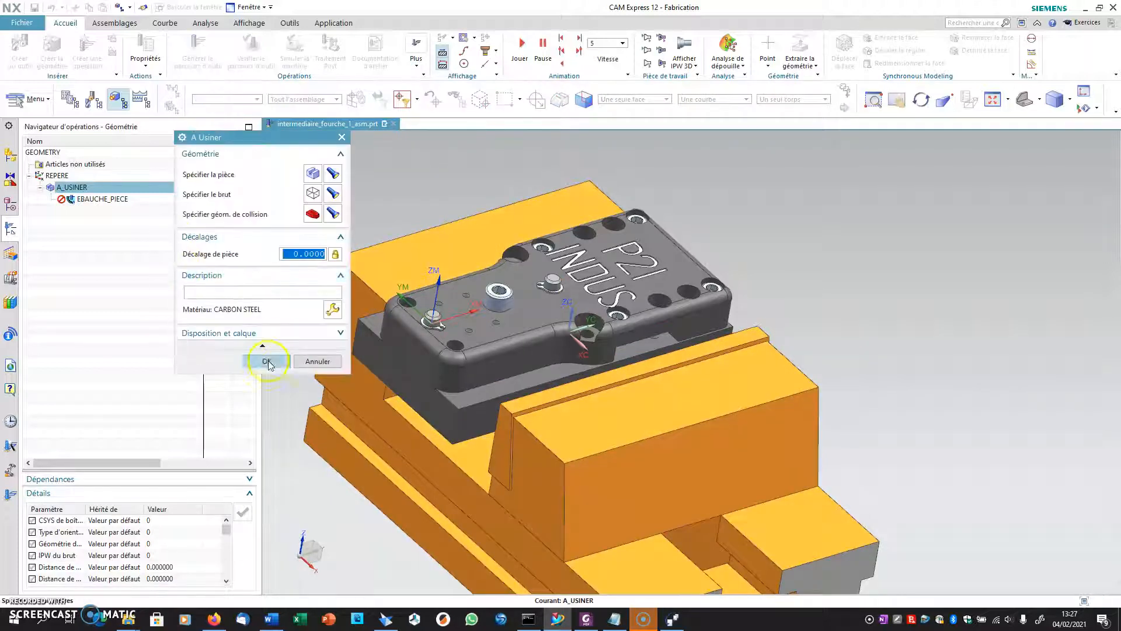
pyautogui.click(282, 368)
# Regenerate the EBAUCHE_PIECE toolpath, then play its Dynamique 3D material-removal simulation and examine the machined side walls
pyautogui.click(91, 185)
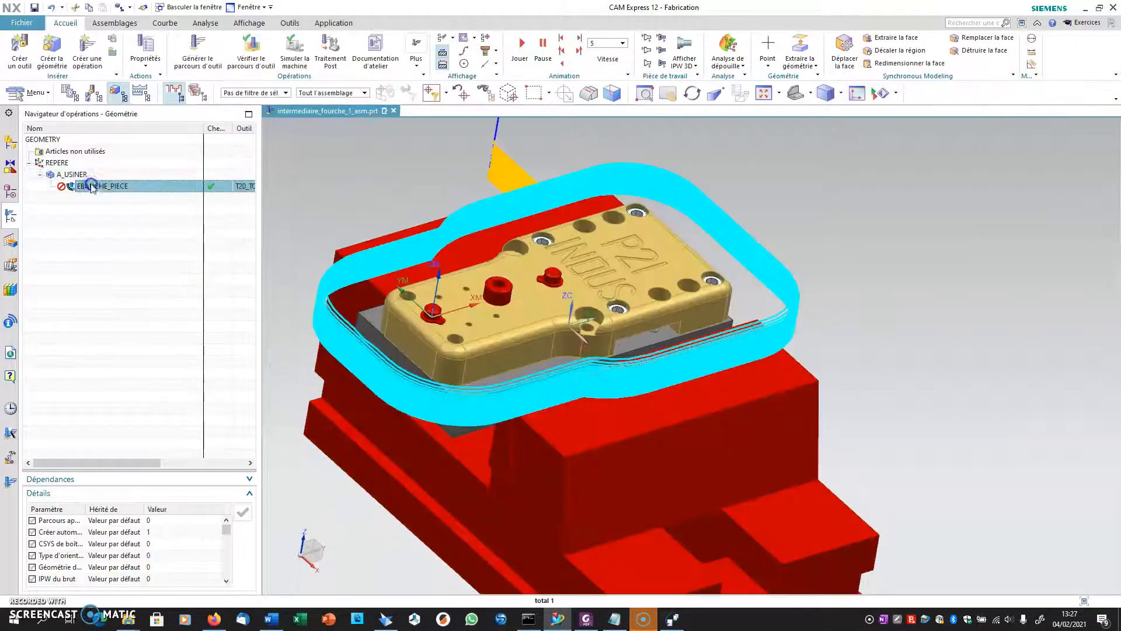
pyautogui.click(186, 64)
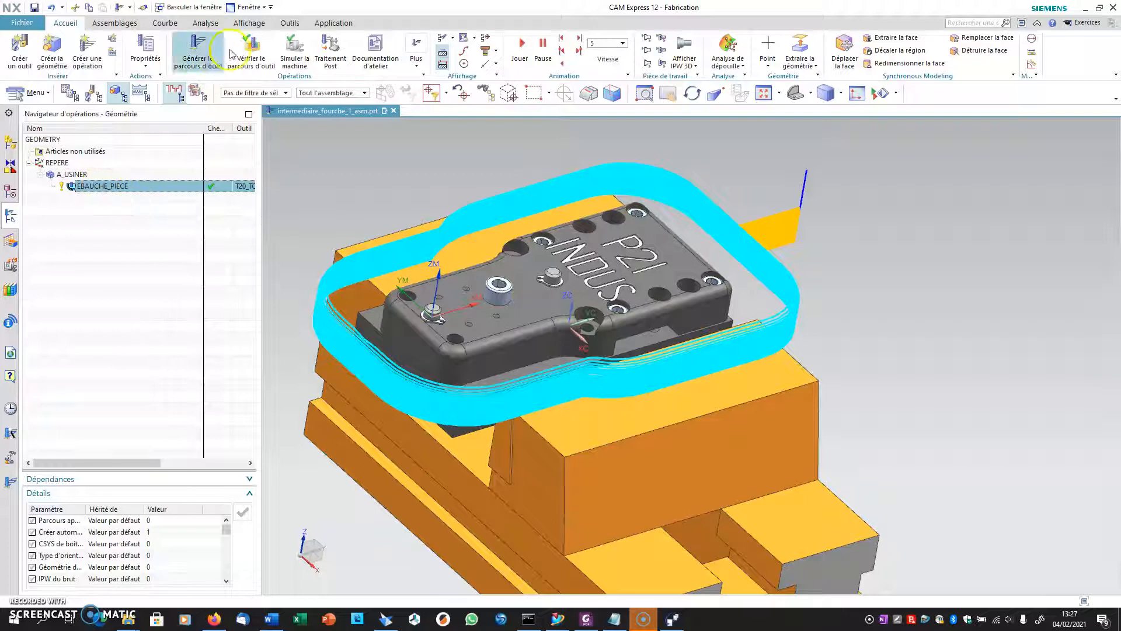
pyautogui.click(251, 50)
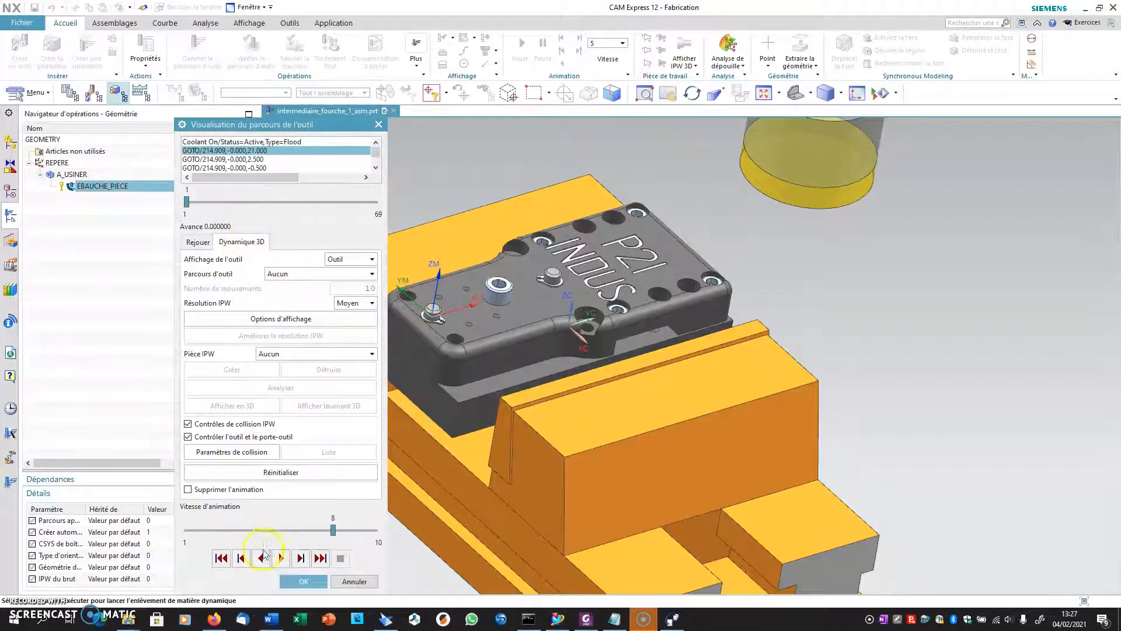
pyautogui.click(278, 561)
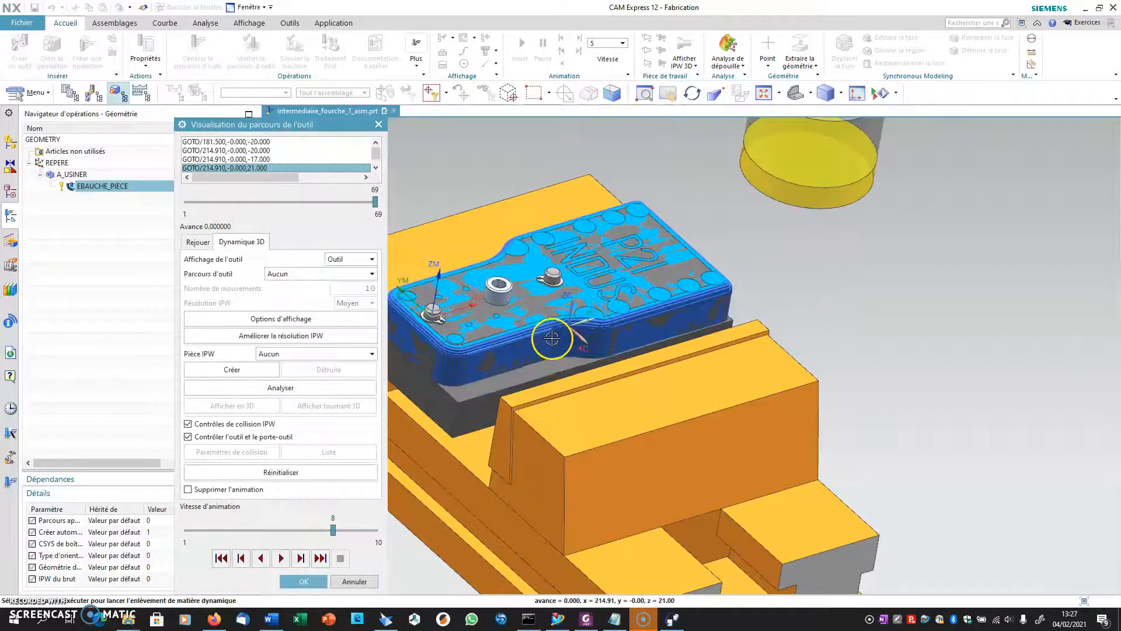
pyautogui.scroll(-1, 588, 335)
pyautogui.scroll(5, 589, 335)
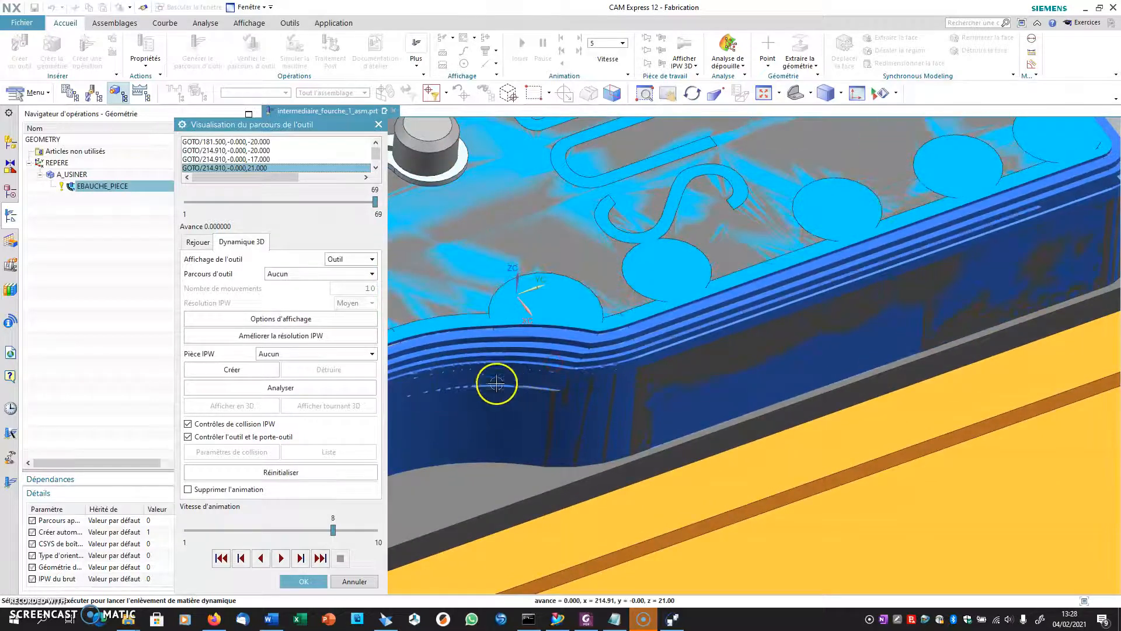
# Examine the whole machined part in the vise from its narrow end, then accept the toolpath visualization
pyautogui.scroll(-4, 459, 405)
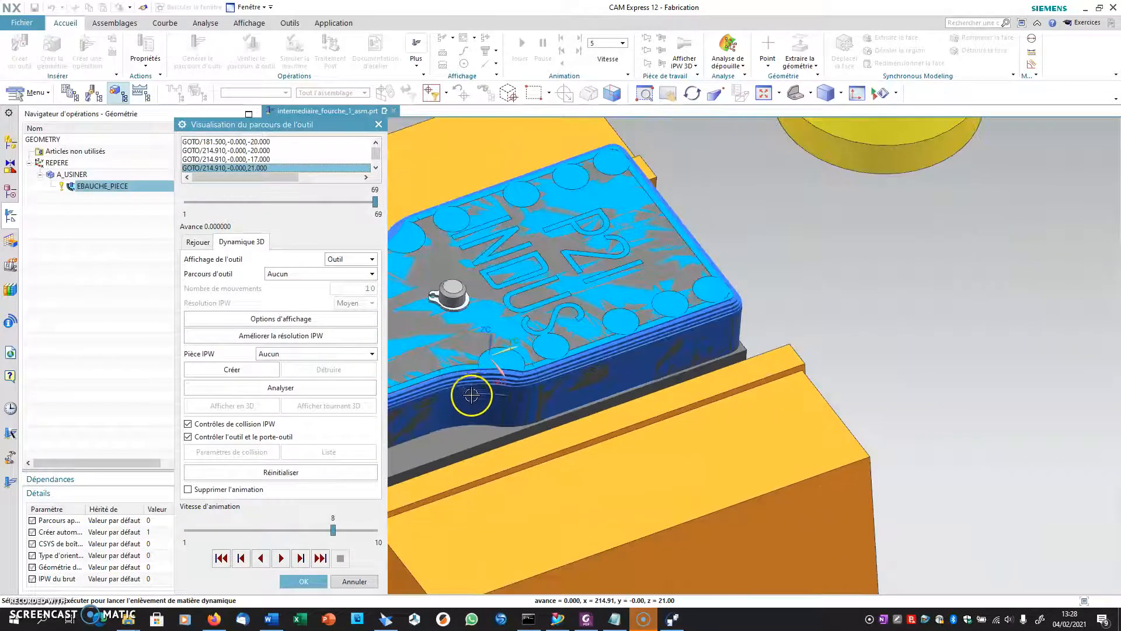
pyautogui.moveTo(473, 392); pyautogui.dragTo(722, 366, button='middle')
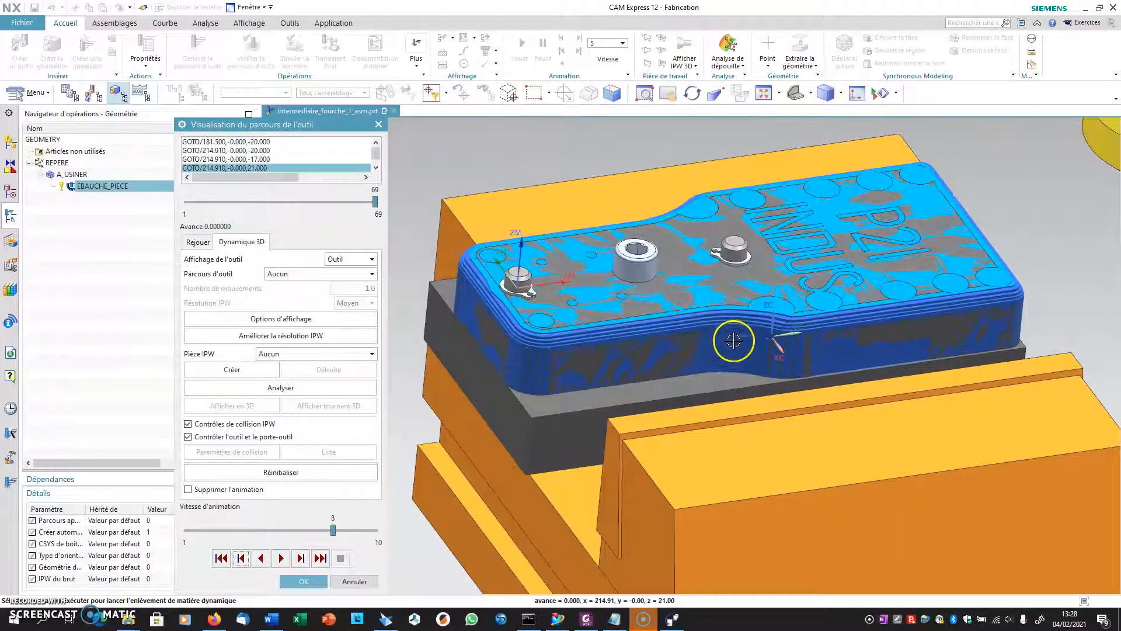
pyautogui.click(303, 581)
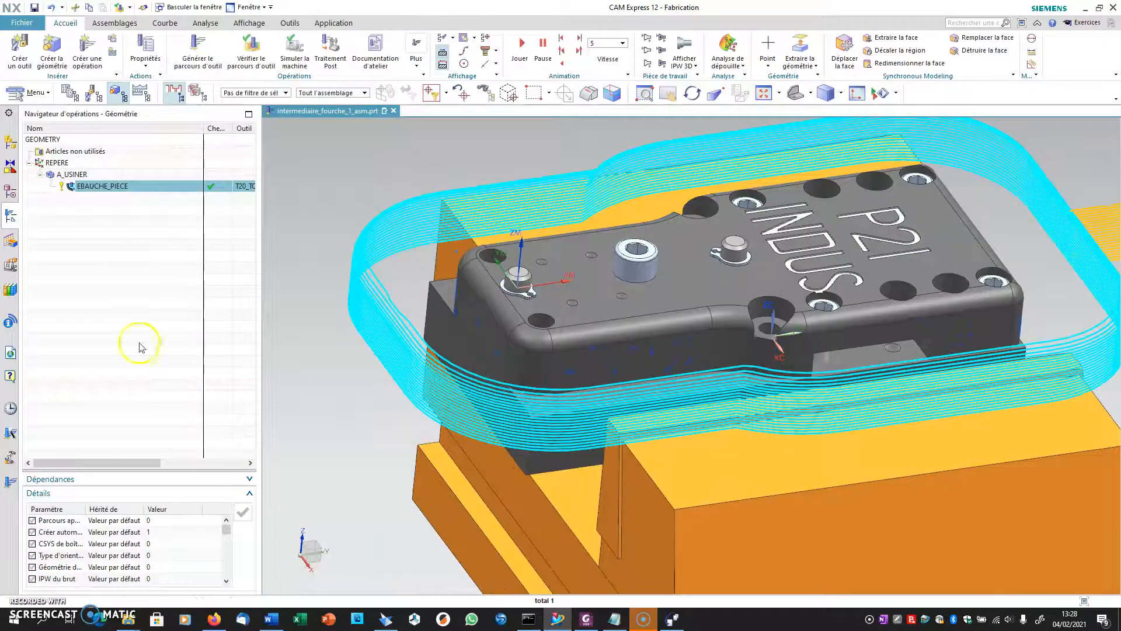
# Duplicate the EBAUCHE_PIECE operation directly below the original under A_USINER
pyautogui.rightClick(100, 188)
pyautogui.click(126, 222)
pyautogui.rightClick(107, 186)
pyautogui.click(130, 234)
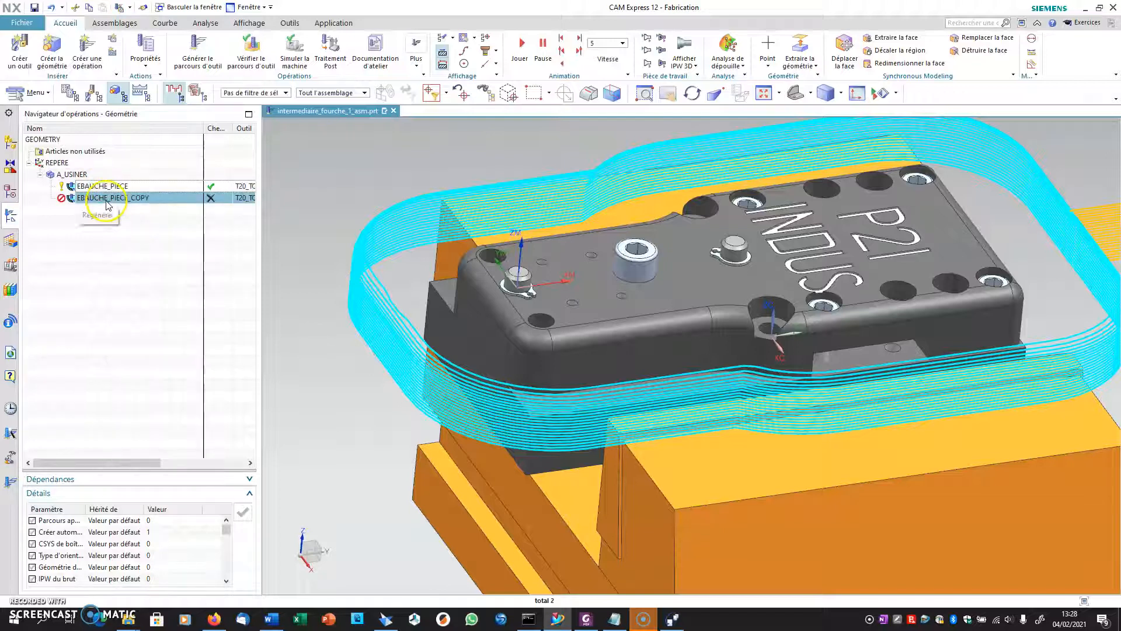
# Change the tool of the EBAUCHE_PIECE_COPY operation to the F_2T_D12 milling cutter
pyautogui.doubleClick(105, 198)
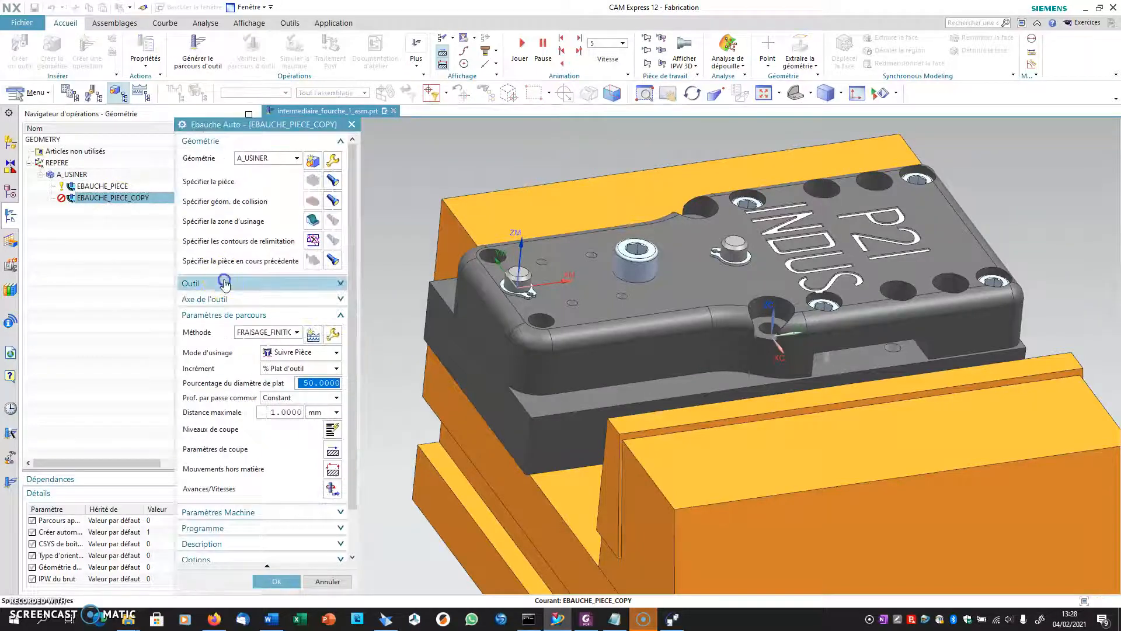
pyautogui.click(225, 283)
pyautogui.click(266, 301)
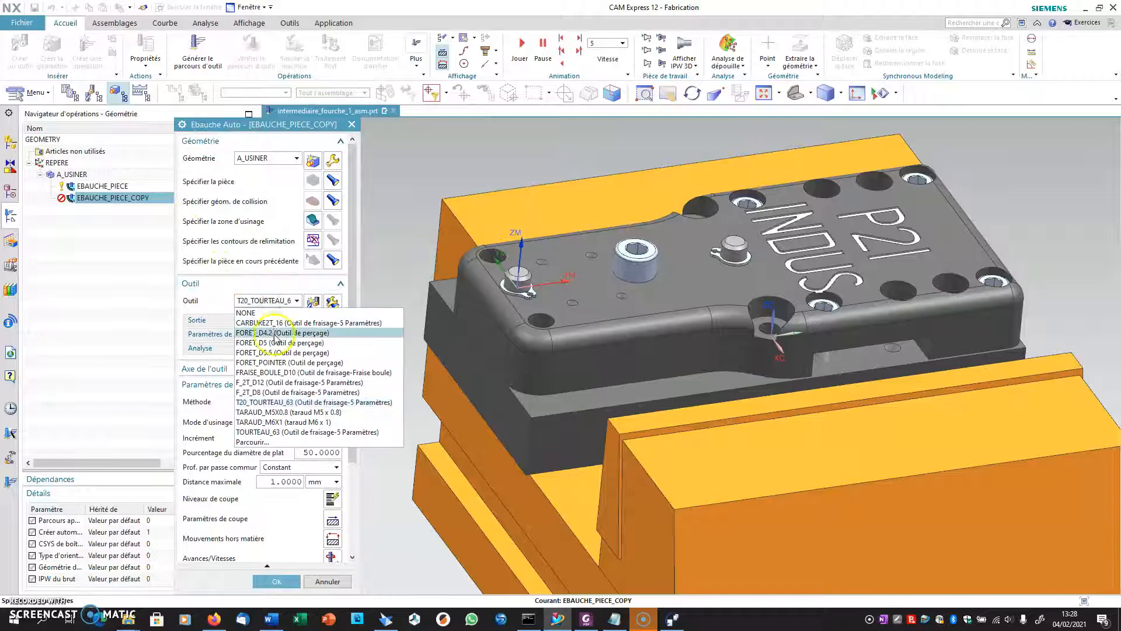
pyautogui.click(275, 384)
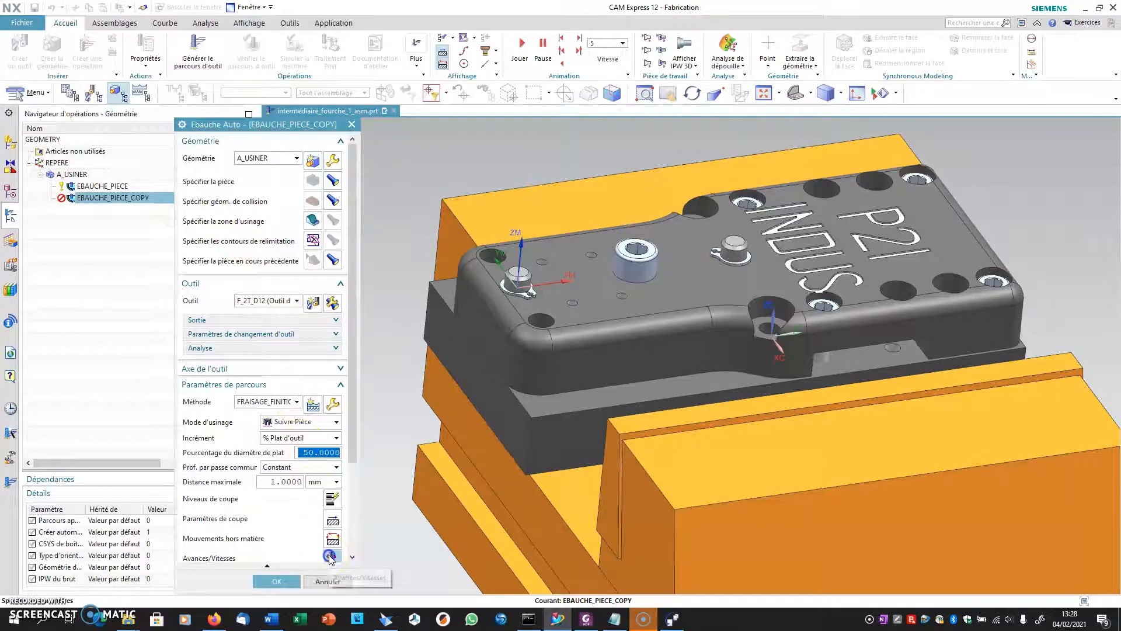
# Set the copy's cutting speed to 120 smm and feed per tooth to 0.05, recalculate both, and generate its toolpath
pyautogui.click(328, 581)
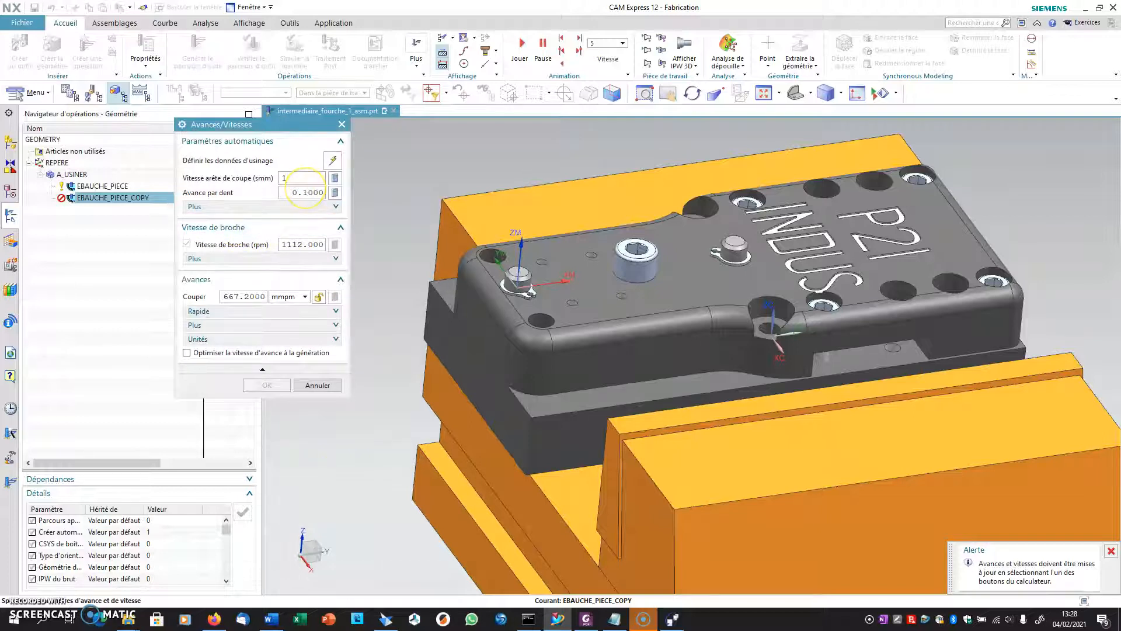
pyautogui.press('Tab')
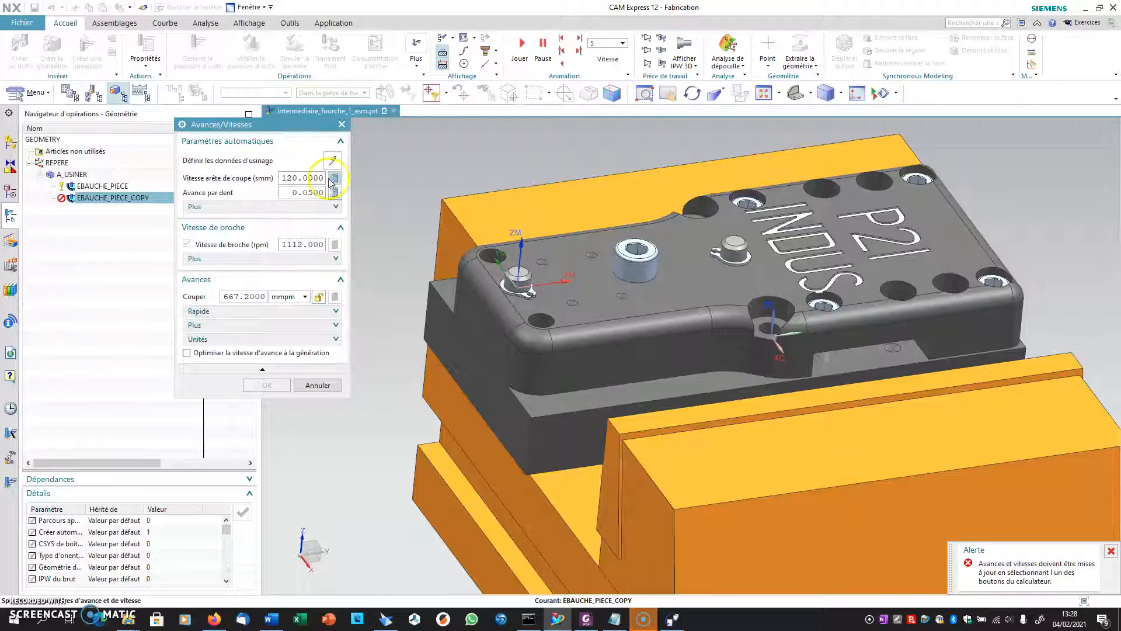
pyautogui.click(333, 178)
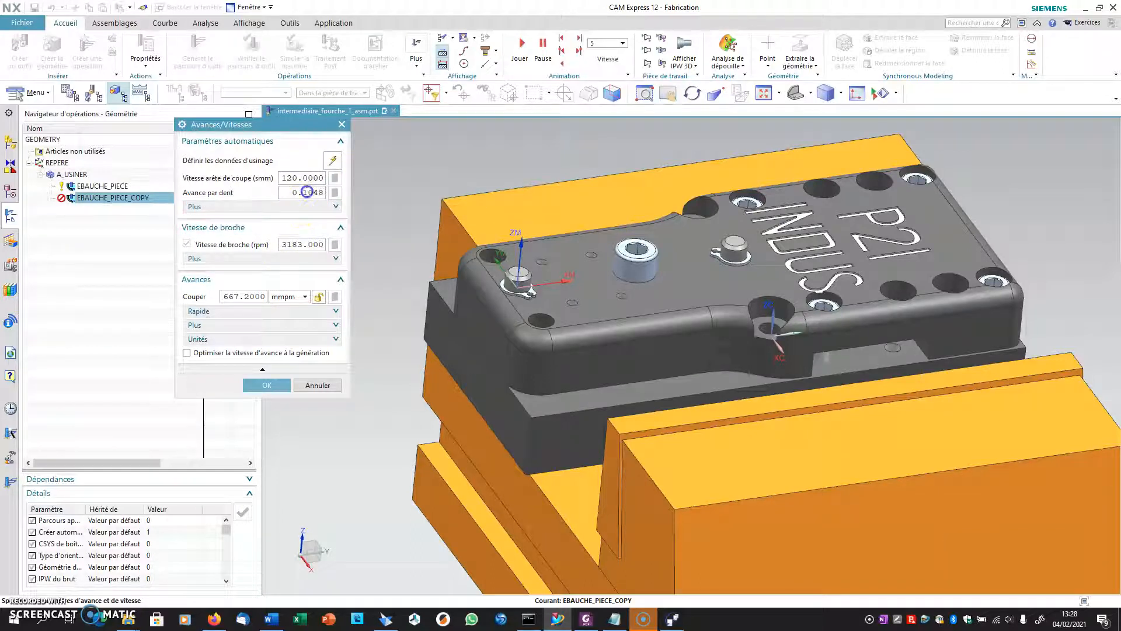
pyautogui.click(334, 192)
pyautogui.click(274, 385)
pyautogui.scroll(-2, 279, 397)
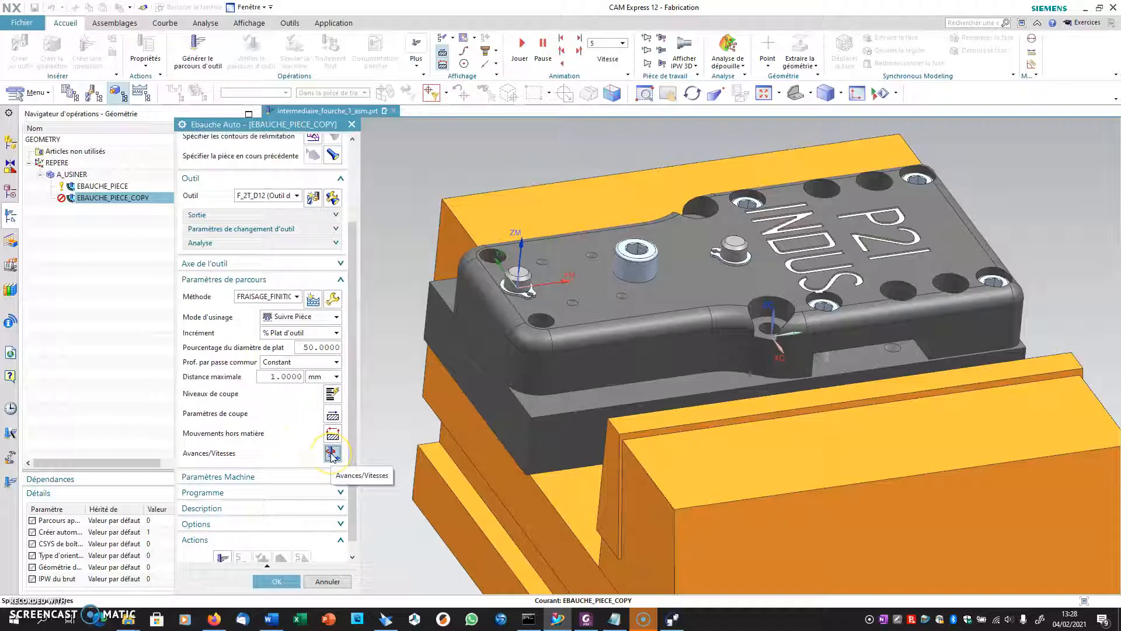
pyautogui.click(224, 556)
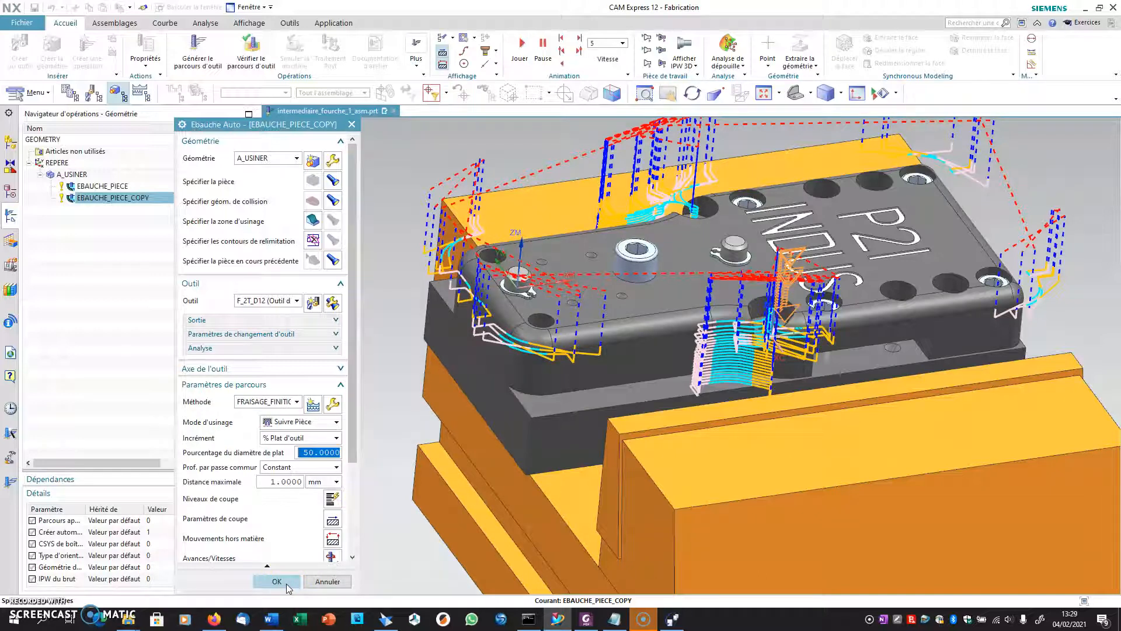
# Add the wall and rounded-edge faces along the narrow end and waist of one long side to the copy's cut area
pyautogui.middleClick(312, 221)
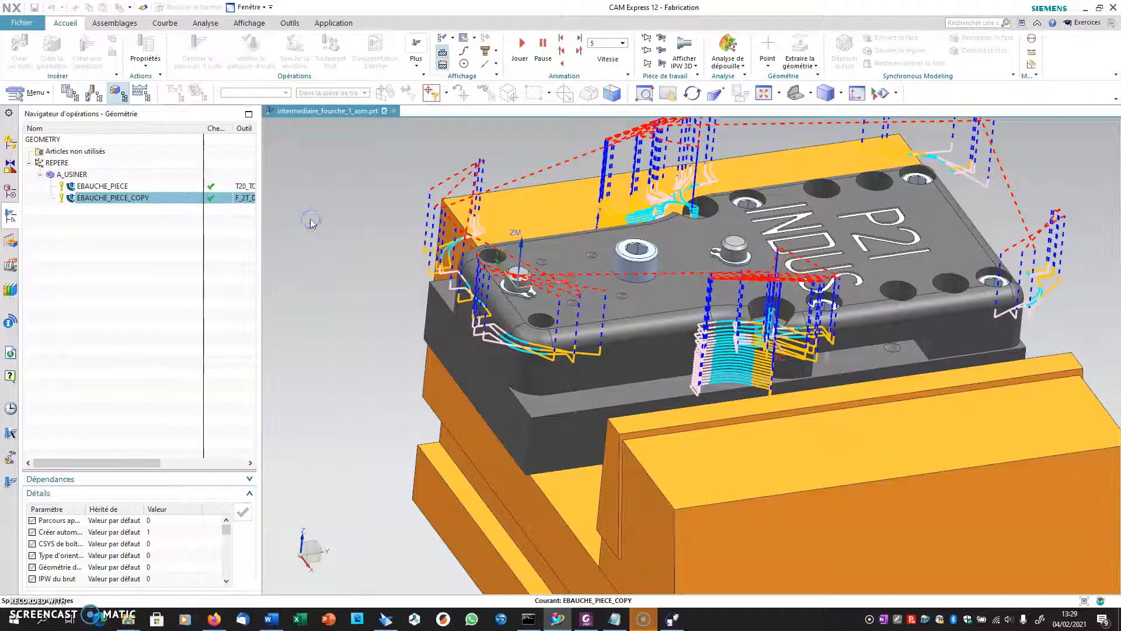
pyautogui.click(724, 315)
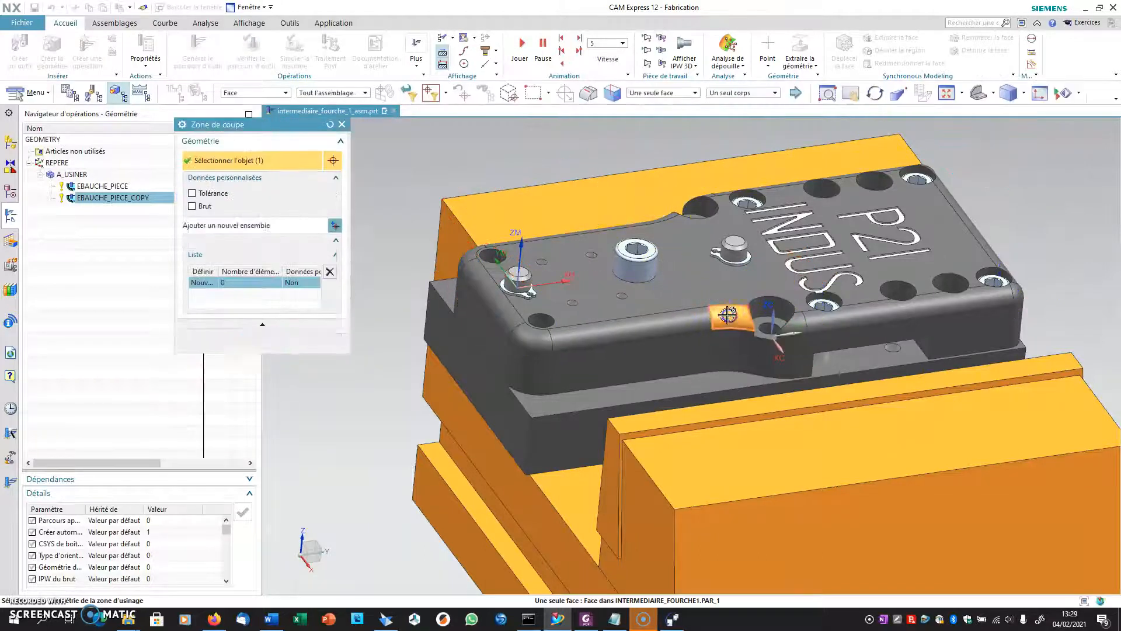
pyautogui.click(726, 341)
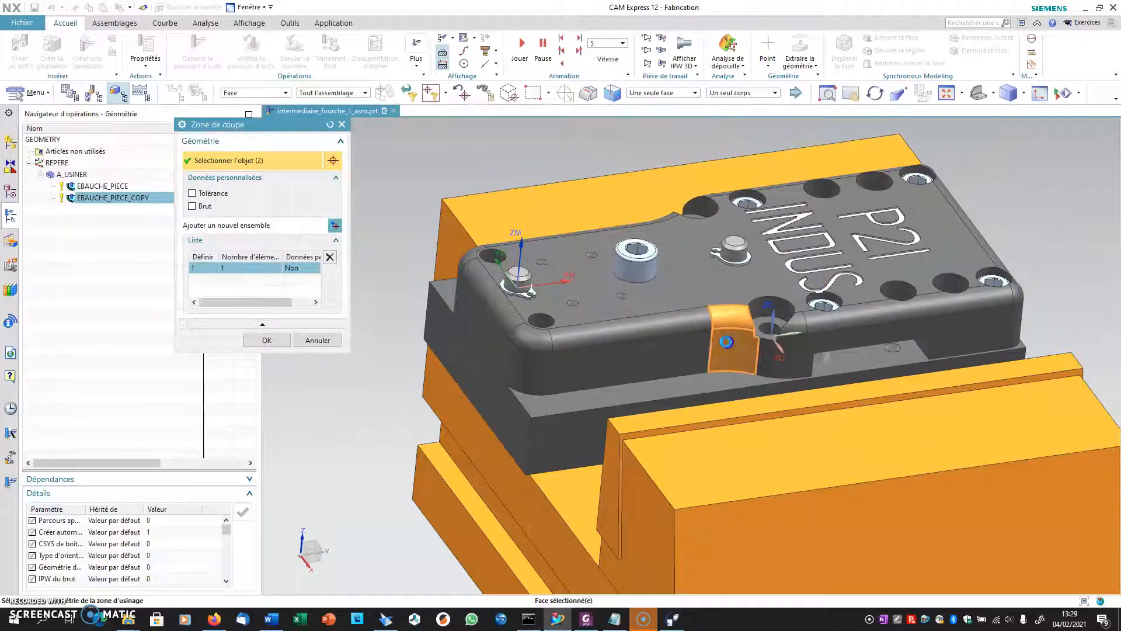
pyautogui.click(701, 315)
pyautogui.click(694, 345)
pyautogui.click(780, 349)
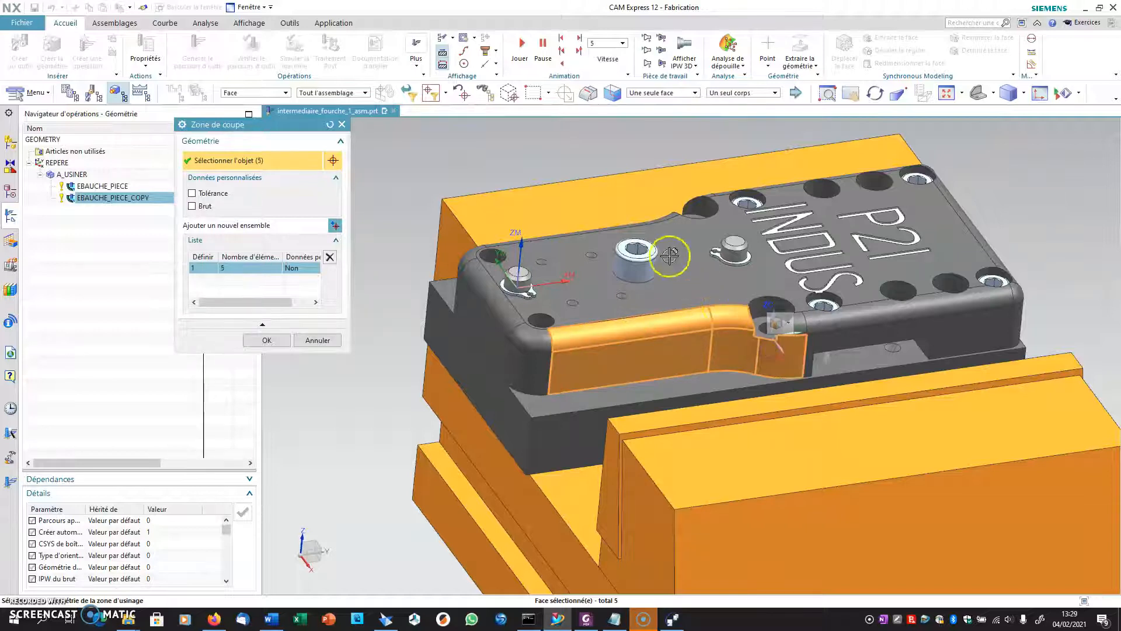
pyautogui.click(770, 308)
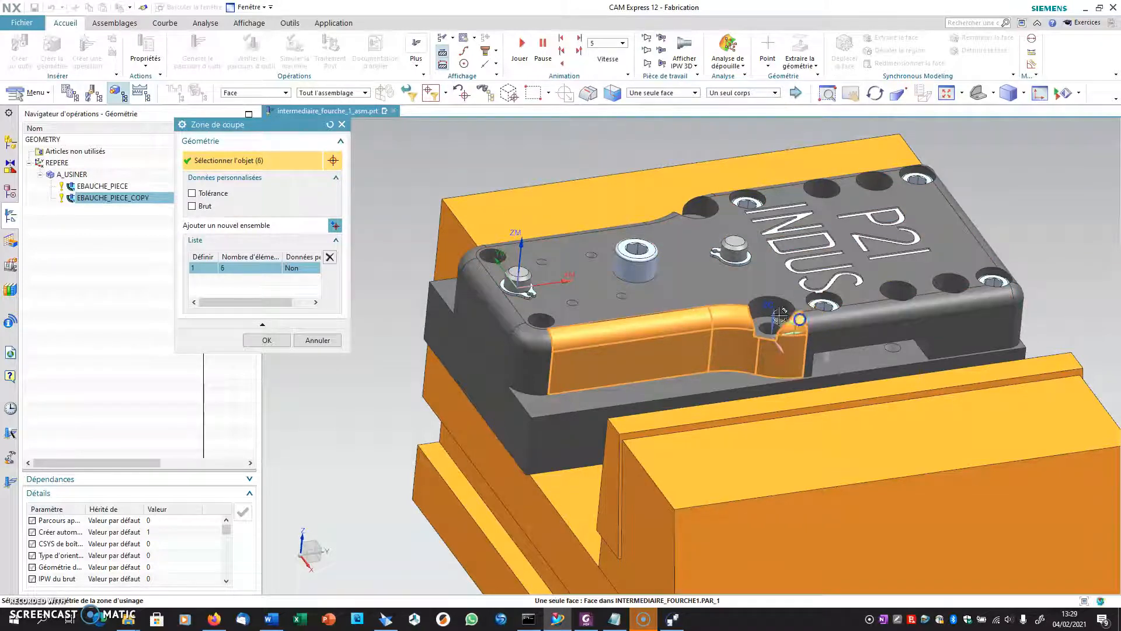
# Add the matching wall and rounded-edge faces on the opposite long side and accept the cut area
pyautogui.moveTo(673, 264); pyautogui.dragTo(746, 313, button='middle')
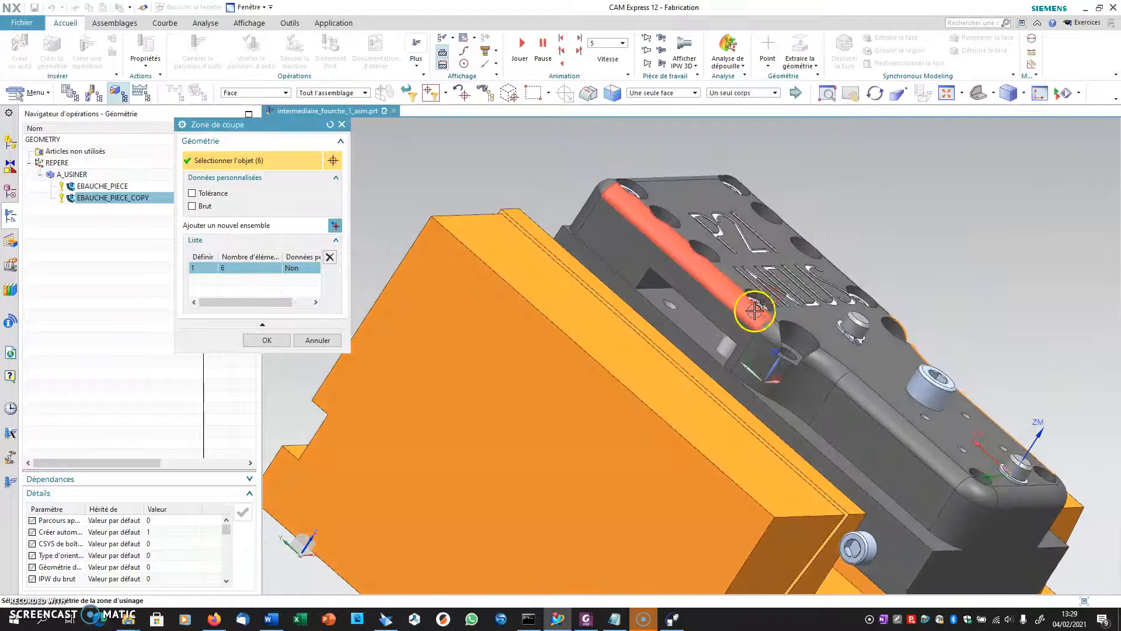
pyautogui.click(770, 322)
pyautogui.click(762, 346)
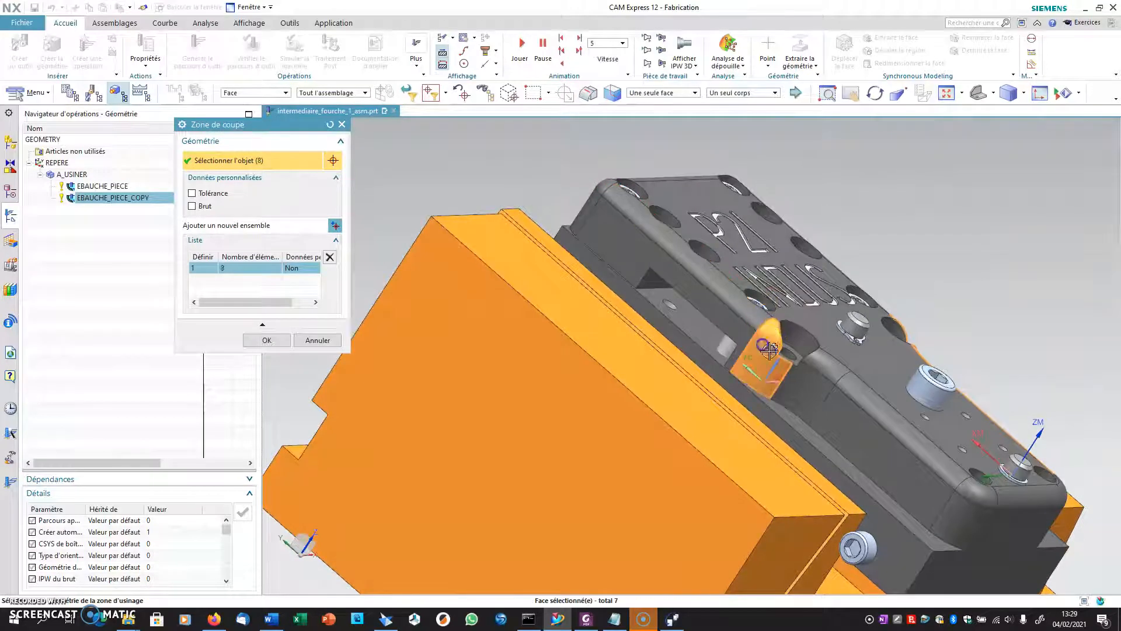
pyautogui.click(805, 378)
pyautogui.click(820, 366)
pyautogui.click(847, 404)
pyautogui.click(857, 391)
pyautogui.click(267, 340)
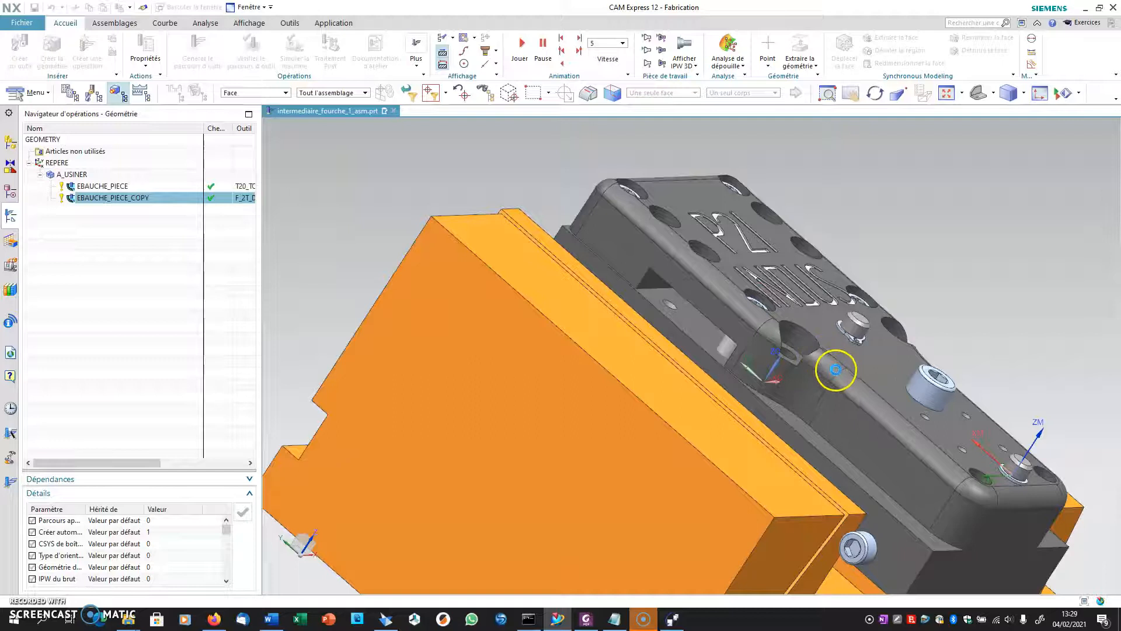
# Accept the EBAUCHE_PIECE_COPY operation and regenerate its toolpath for the restricted cut area
pyautogui.middleClick(840, 373)
pyautogui.moveTo(840, 373); pyautogui.dragTo(672, 325, button='middle')
pyautogui.click(197, 51)
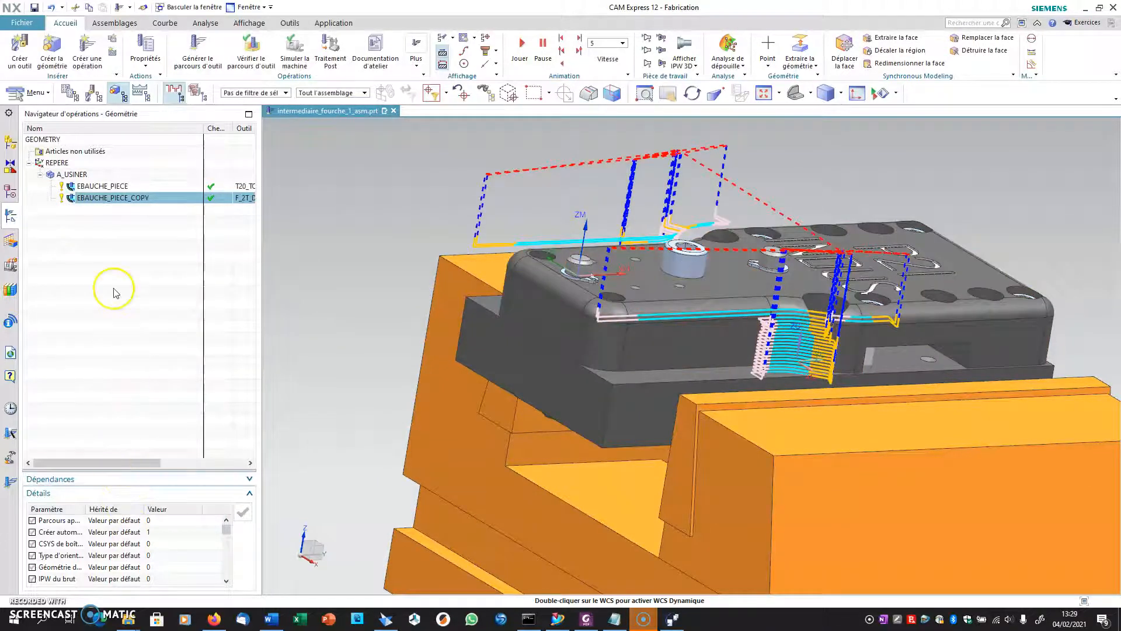
# Set the cut levels of EBAUCHE_PIECE to machine 1 mm below the last range and accept the operation
pyautogui.click(114, 187)
pyautogui.moveTo(367, 454); pyautogui.dragTo(287, 385, button='middle')
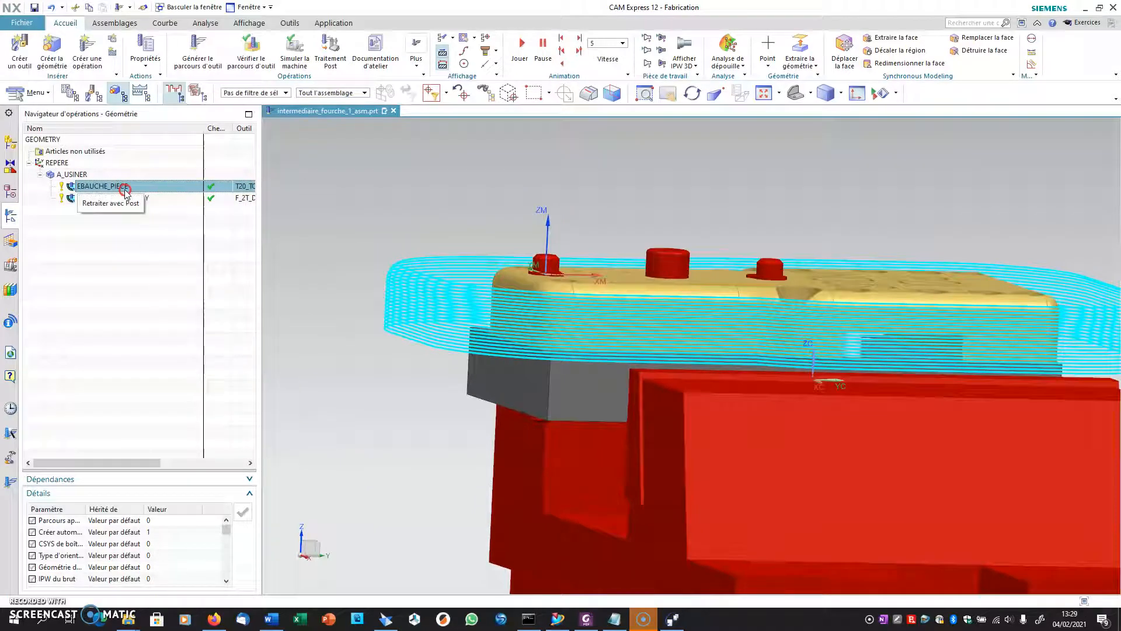
pyautogui.doubleClick(124, 188)
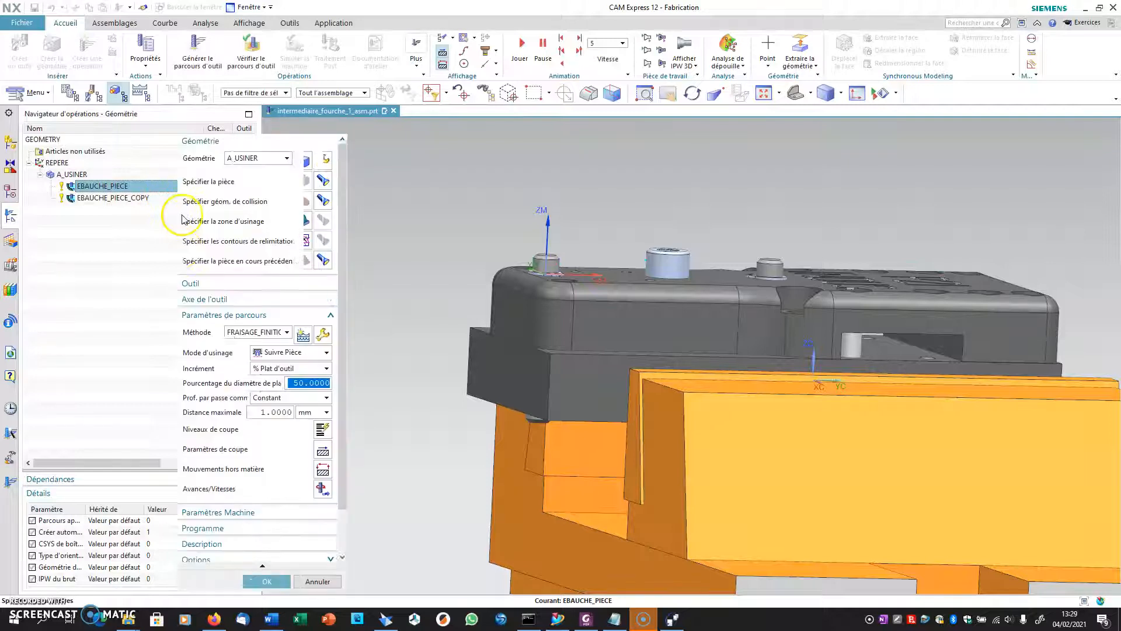
pyautogui.click(330, 428)
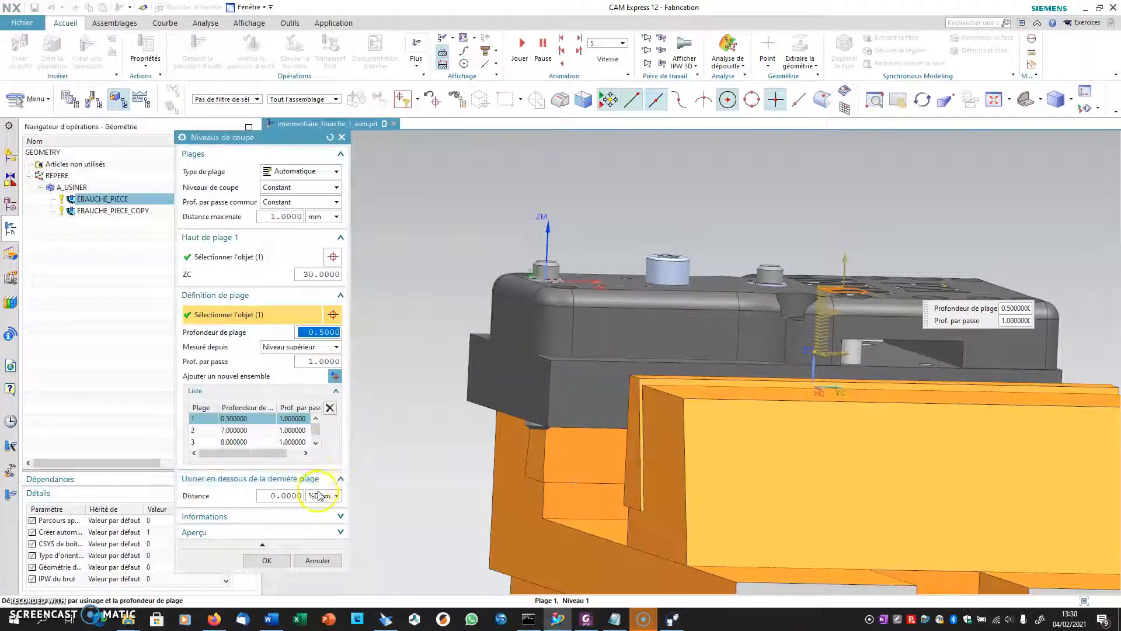
pyautogui.click(322, 496)
pyautogui.click(323, 509)
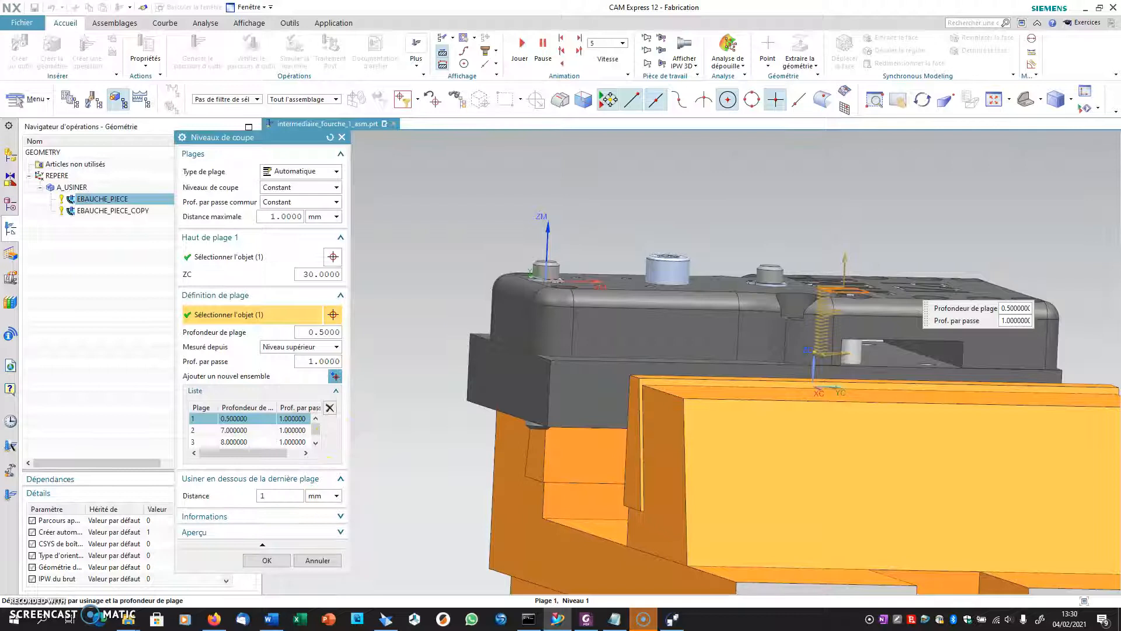
pyautogui.click(267, 560)
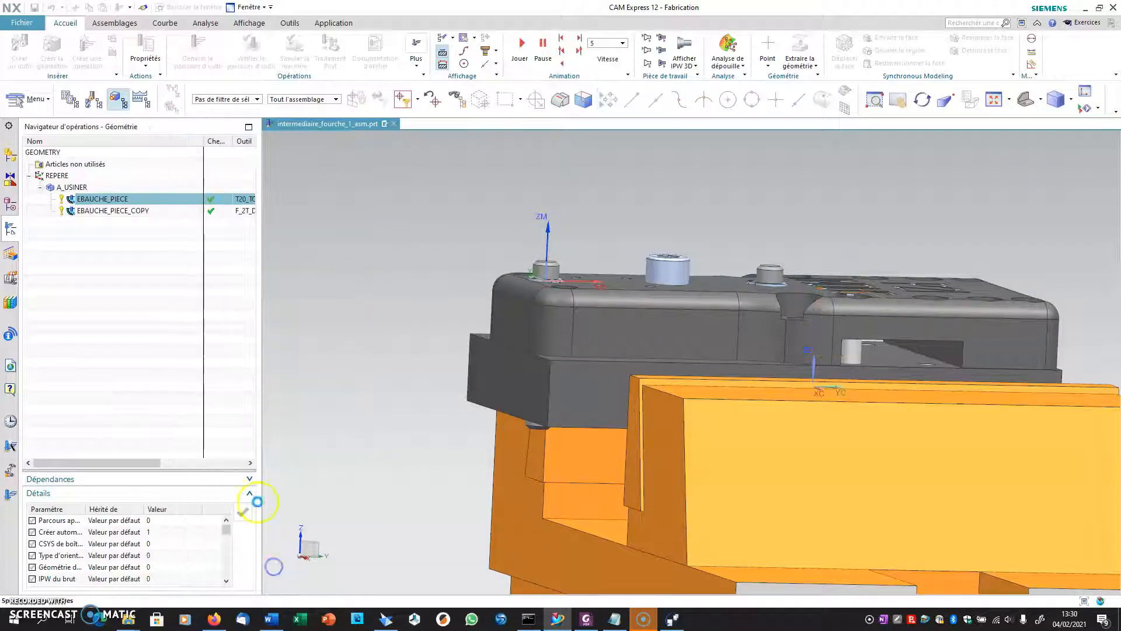
pyautogui.click(279, 579)
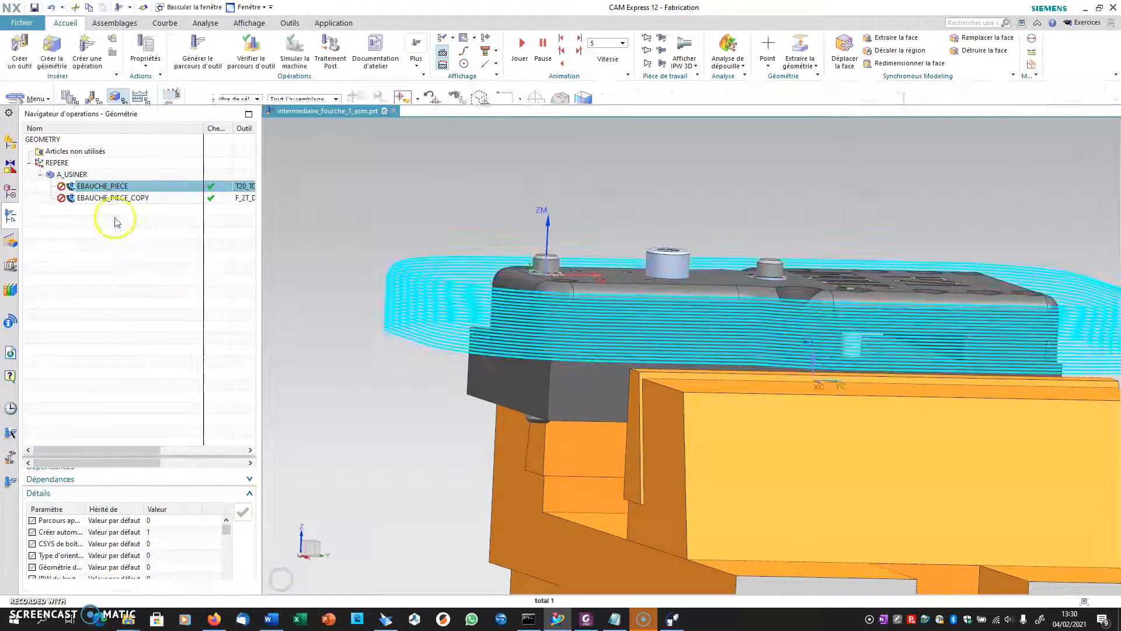
# Set the distance machined below the last range of EBAUCHE_PIECE_COPY to use millimetres, then accept its cut levels and the operation
pyautogui.click(114, 197)
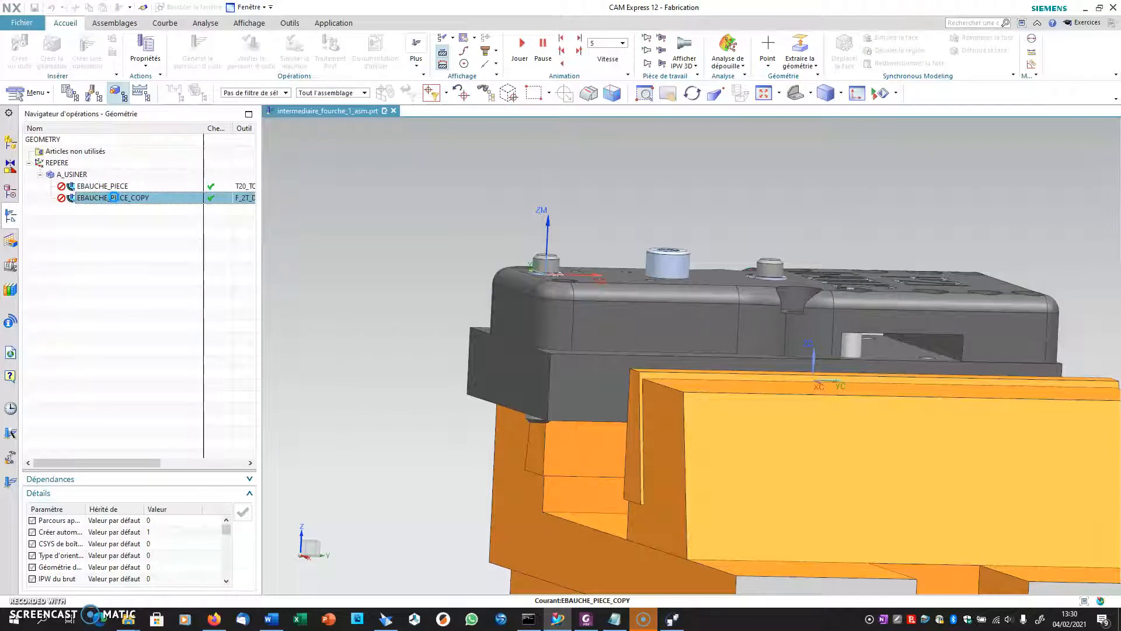
pyautogui.doubleClick(113, 197)
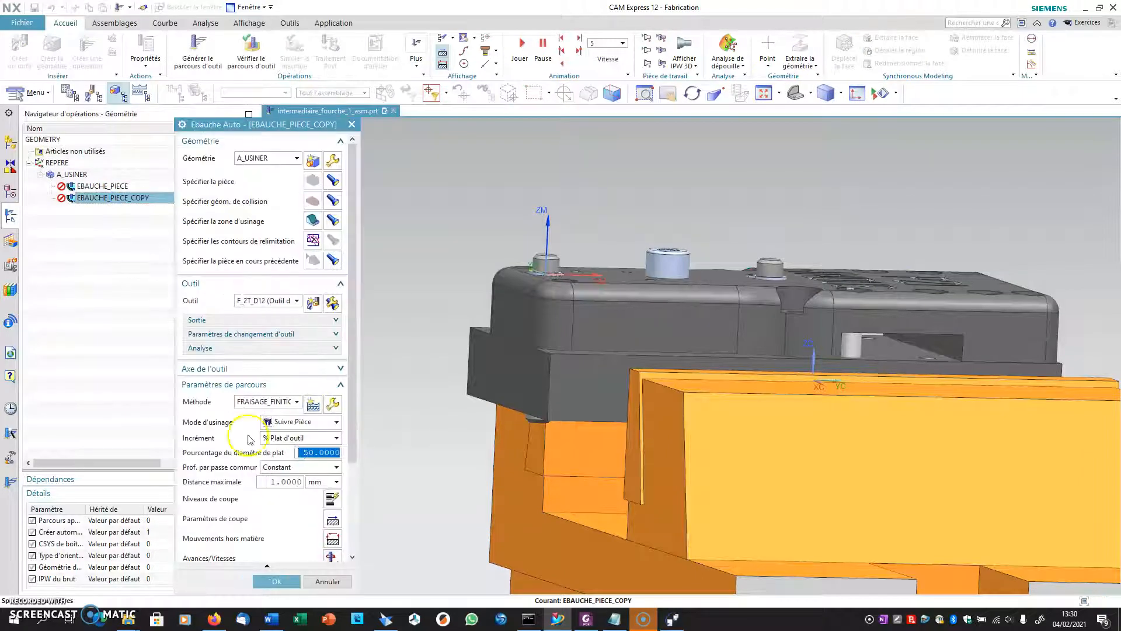
pyautogui.scroll(-2, 315, 554)
pyautogui.middleClick(324, 456)
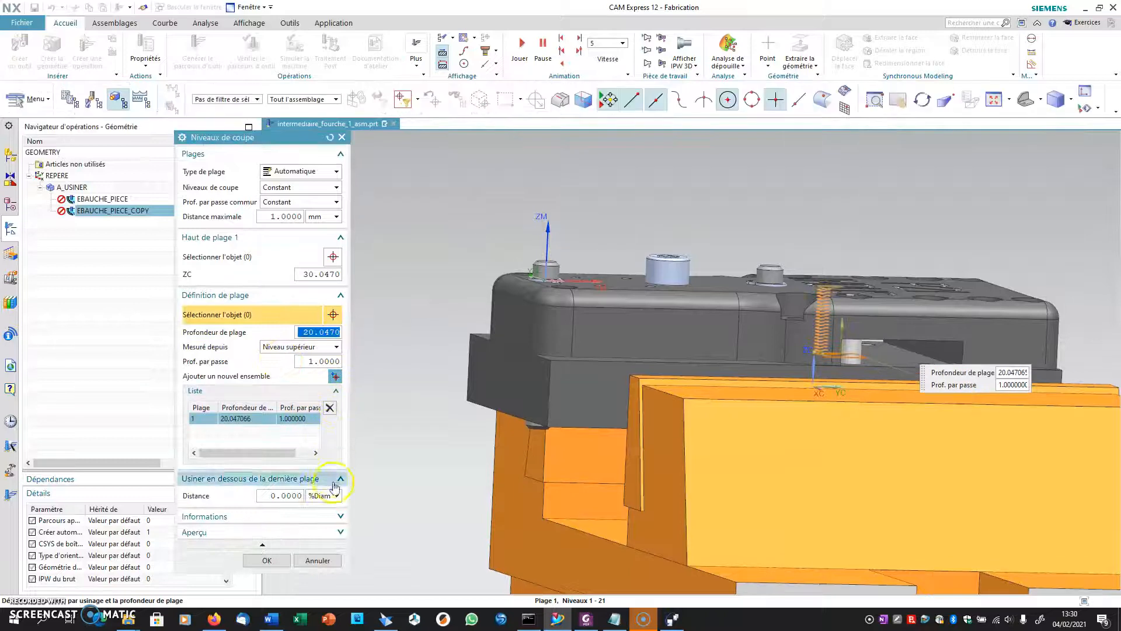
pyautogui.click(330, 496)
pyautogui.click(314, 508)
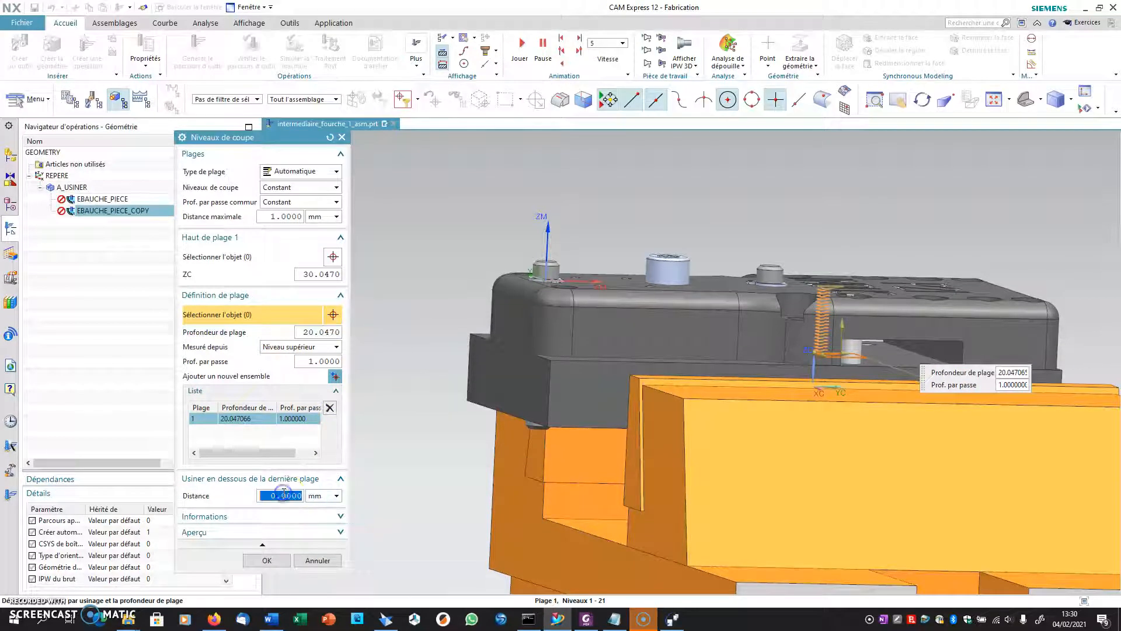
pyautogui.click(280, 558)
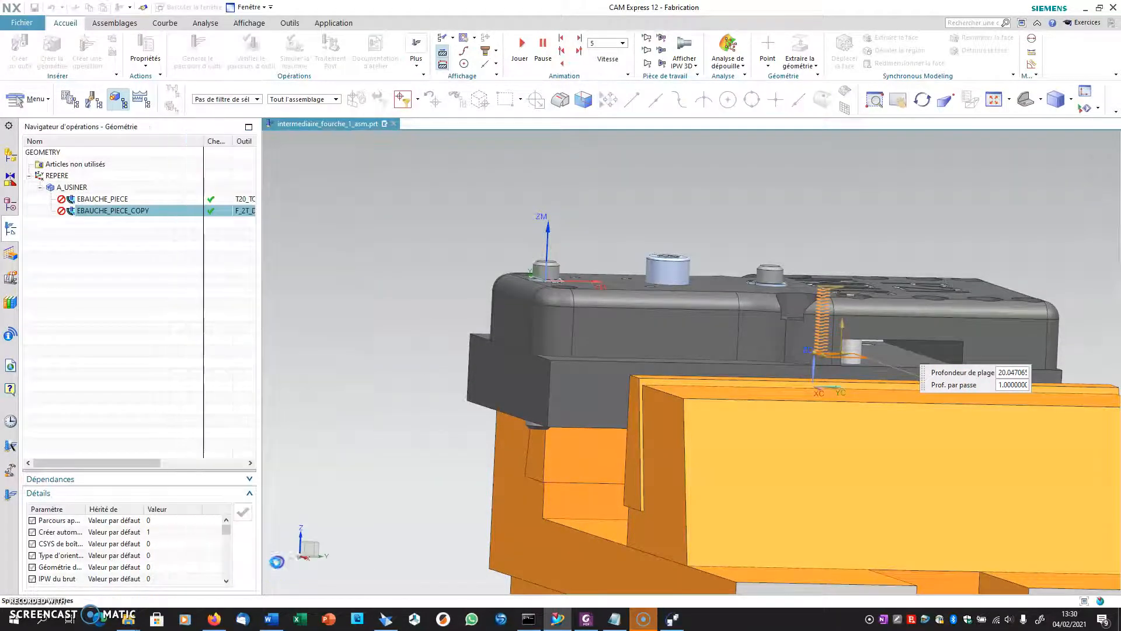
pyautogui.click(281, 582)
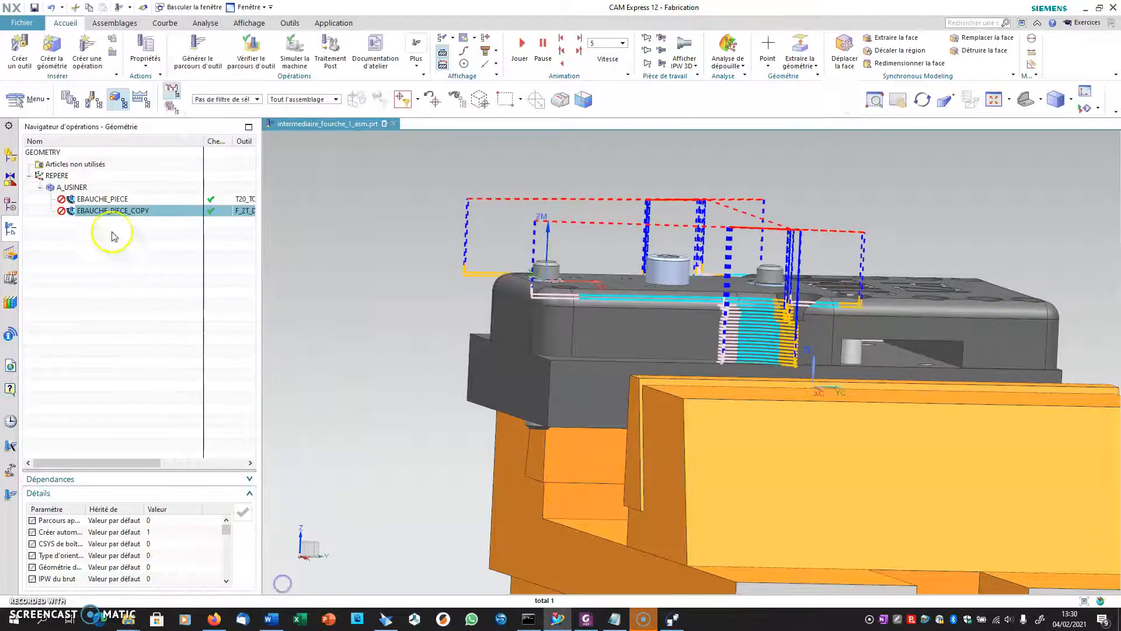
# Regenerate the toolpaths of all operations under A_USINER and accept them
pyautogui.click(71, 174)
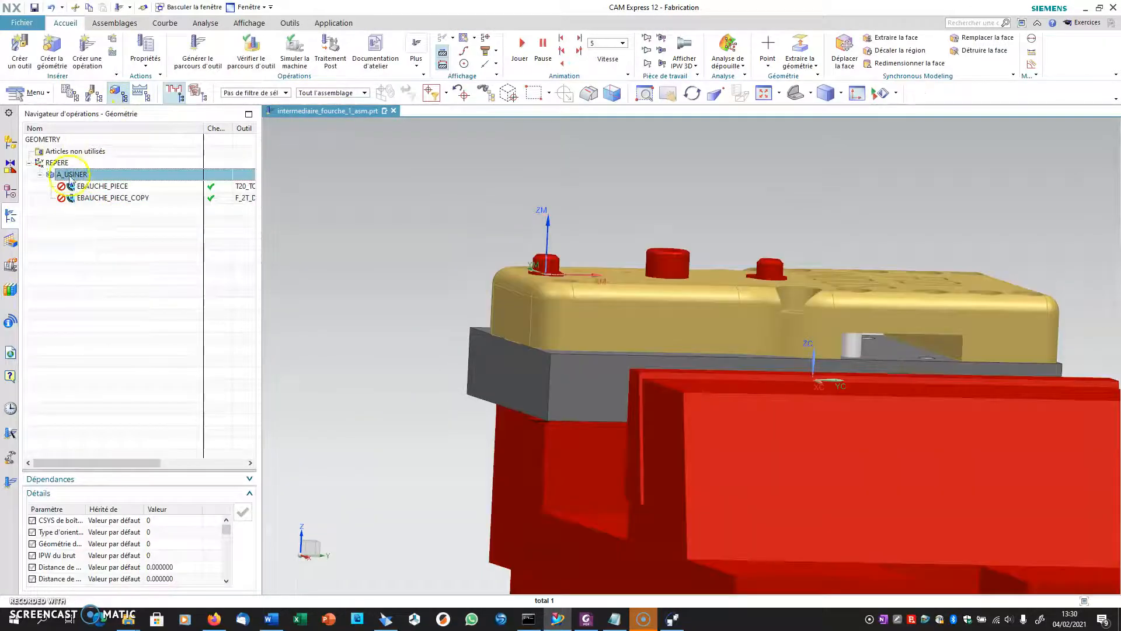
pyautogui.click(177, 63)
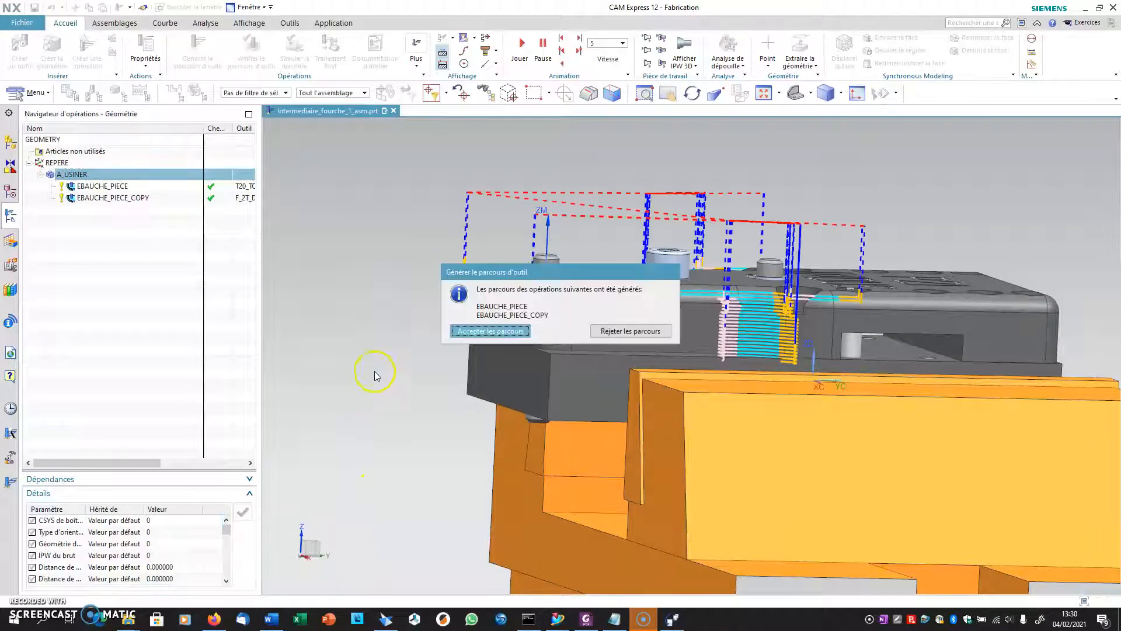
pyautogui.click(459, 331)
pyautogui.moveTo(388, 343); pyautogui.dragTo(375, 361, button='middle')
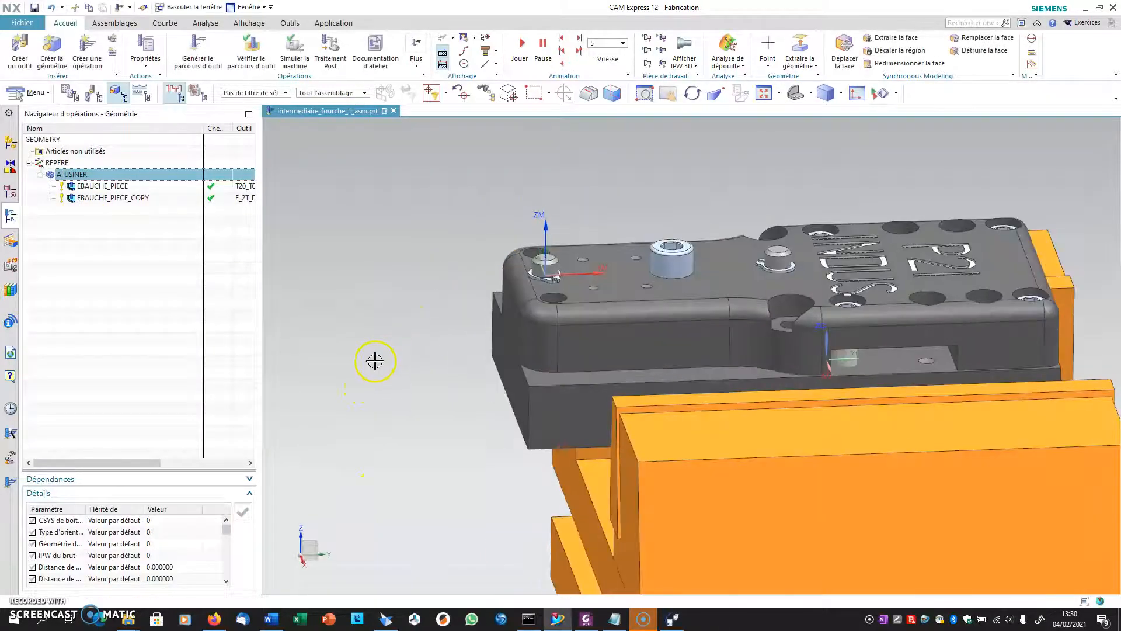
# Duplicate the EBAUCHE_PIECE_COPY operation and place the duplicate directly below it in the A_USINER group
pyautogui.click(118, 199)
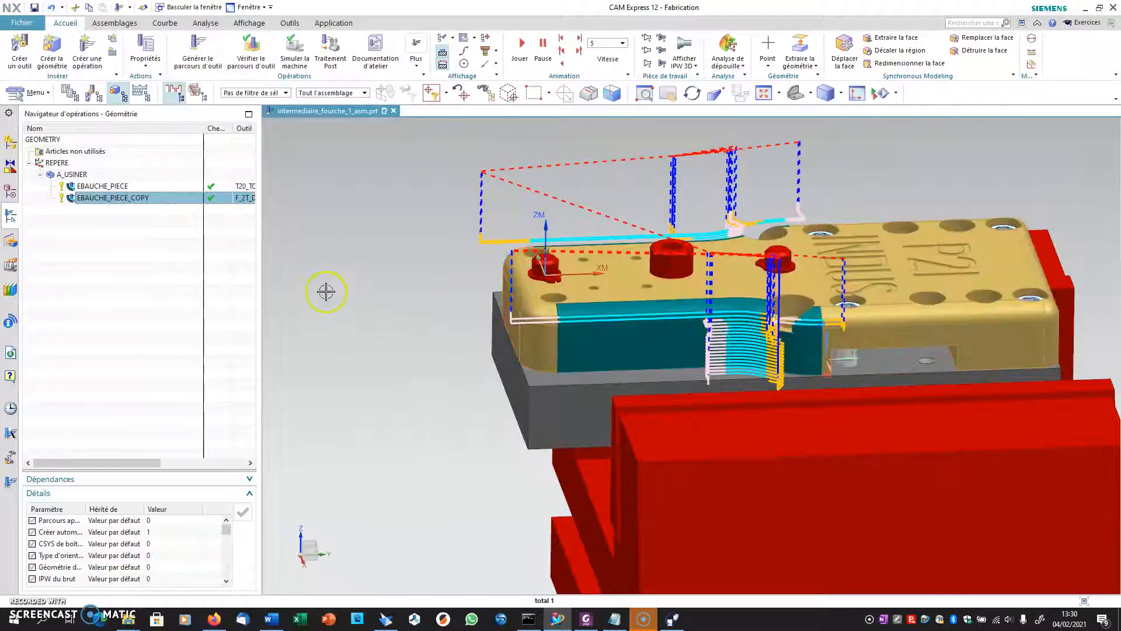
pyautogui.rightClick(113, 200)
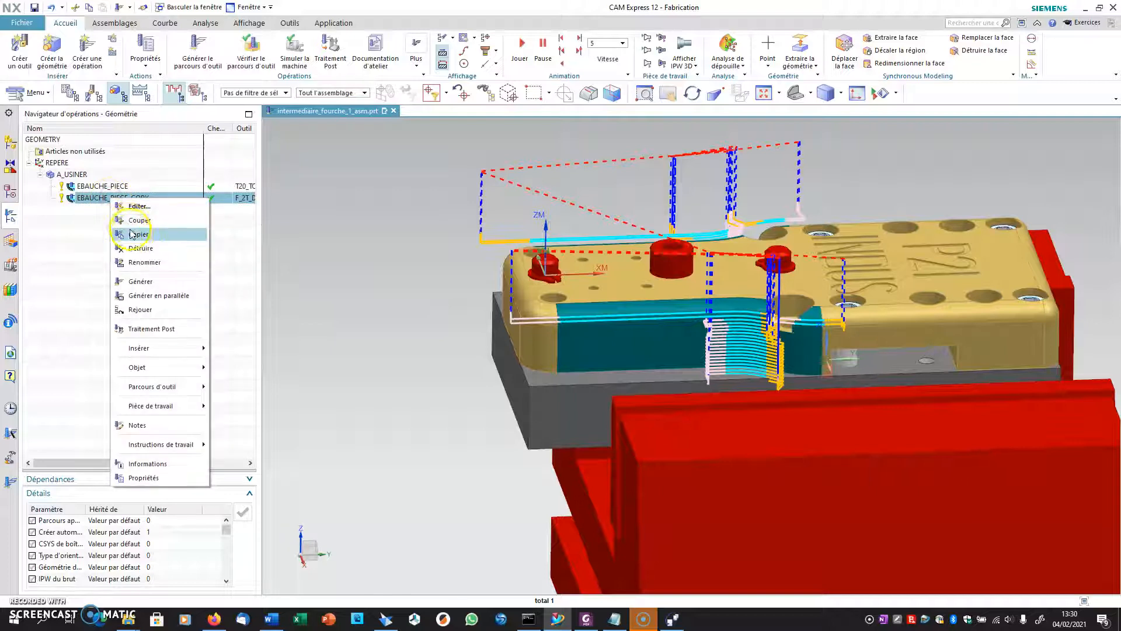
pyautogui.click(131, 235)
pyautogui.rightClick(120, 200)
pyautogui.click(143, 250)
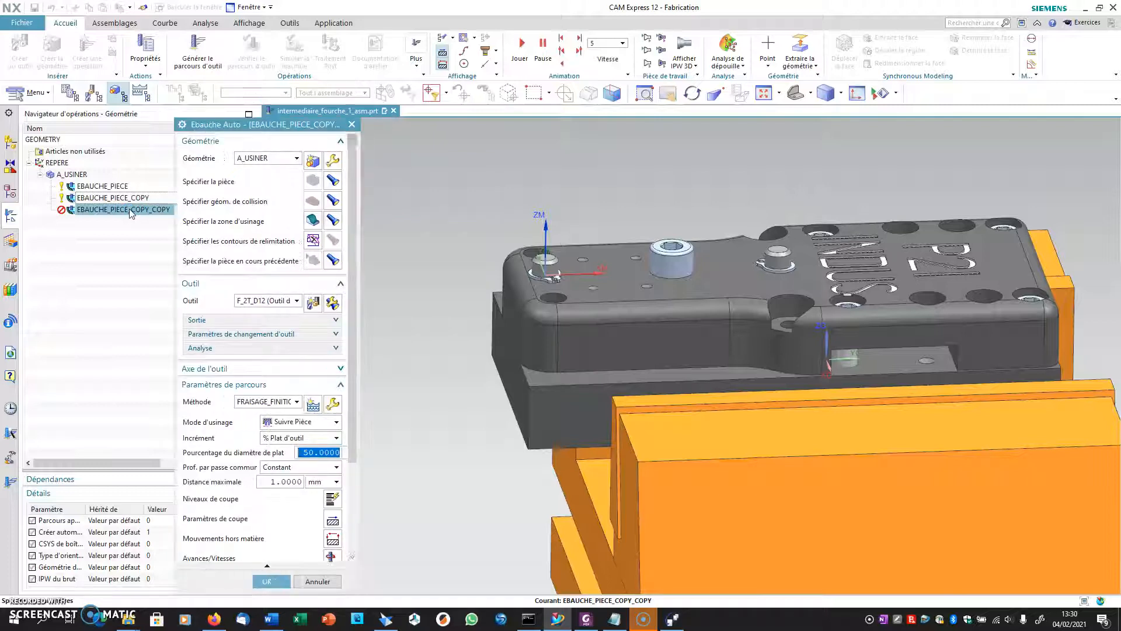
# Replace the cut area of EBAUCHE_PIECE_COPY_COPY with the rounded top-edge faces along both short ends and the near long side
pyautogui.middleClick(306, 217)
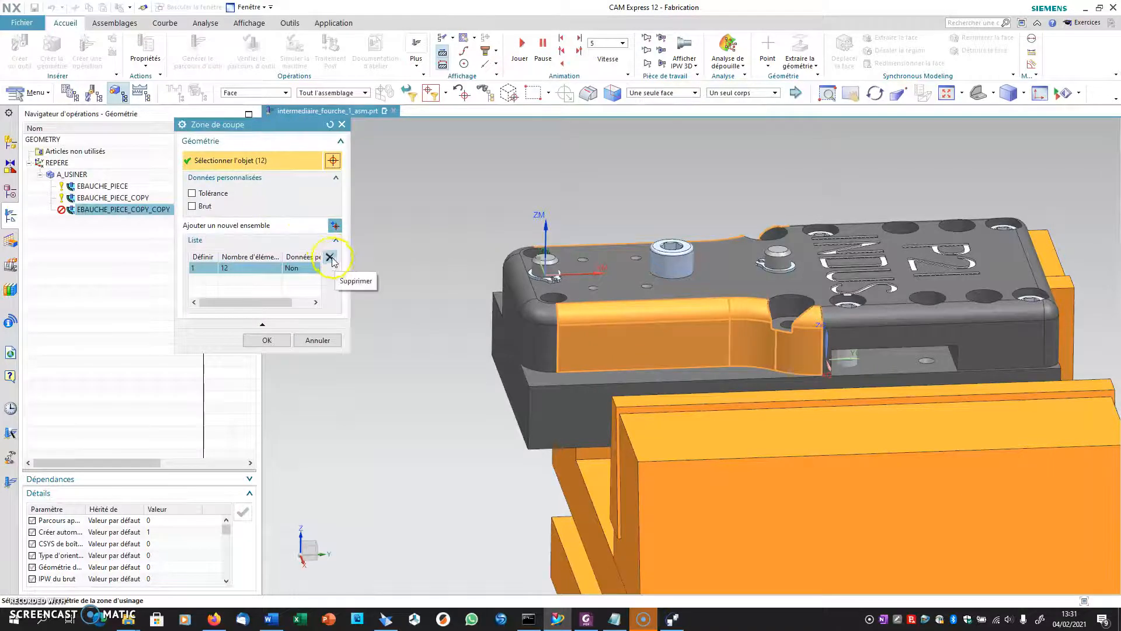
pyautogui.click(330, 258)
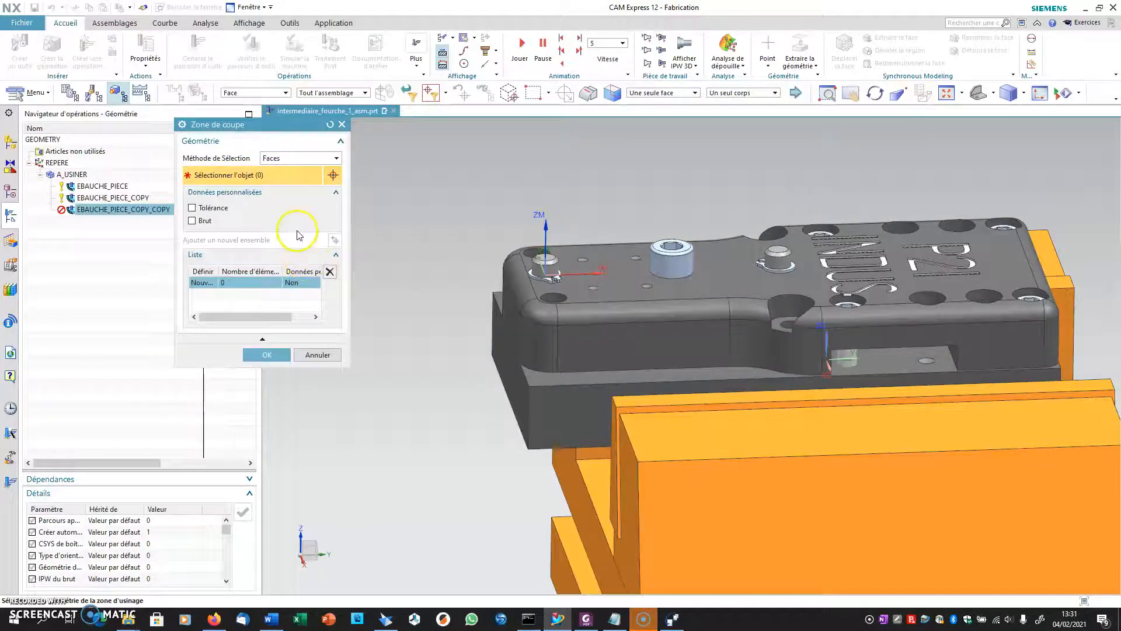
pyautogui.click(507, 290)
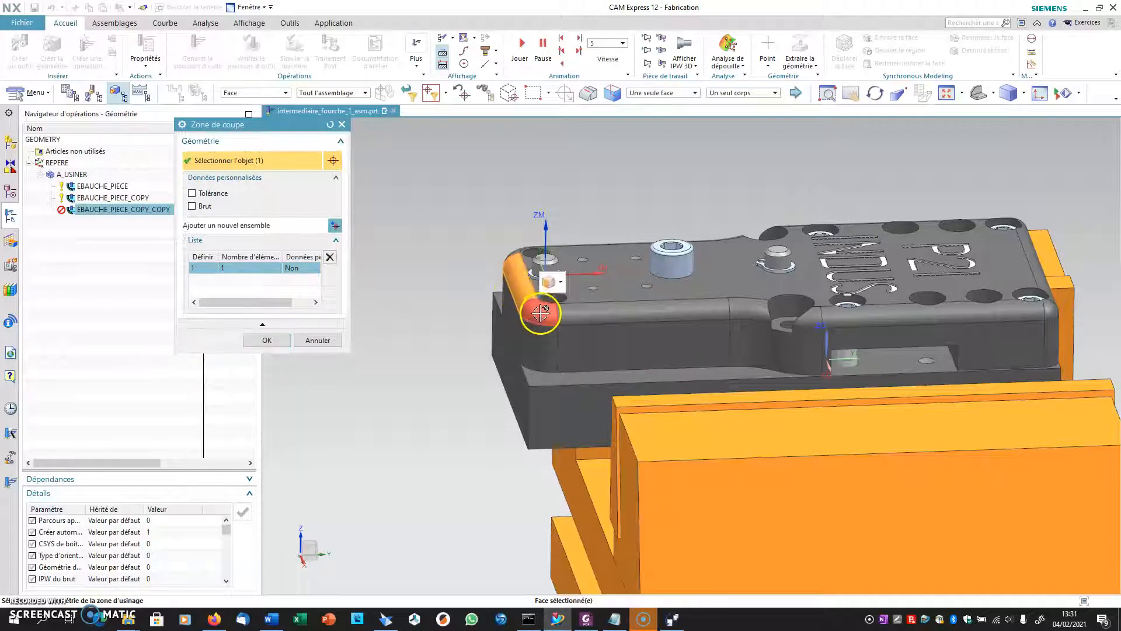
pyautogui.click(577, 313)
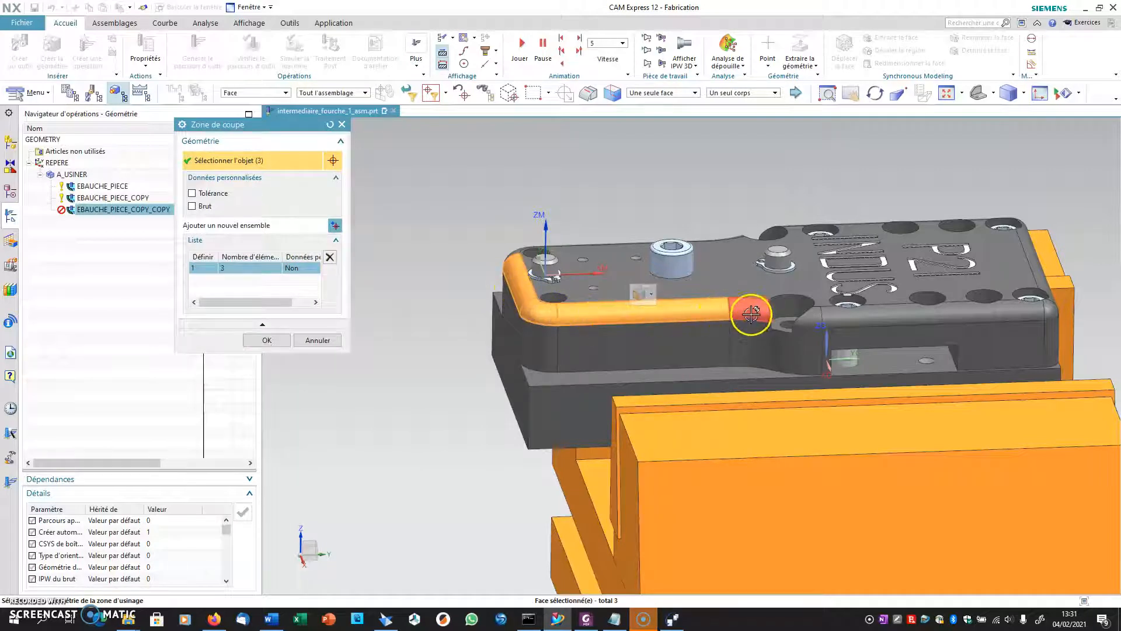
pyautogui.click(750, 311)
pyautogui.click(818, 320)
pyautogui.click(902, 320)
pyautogui.click(1046, 310)
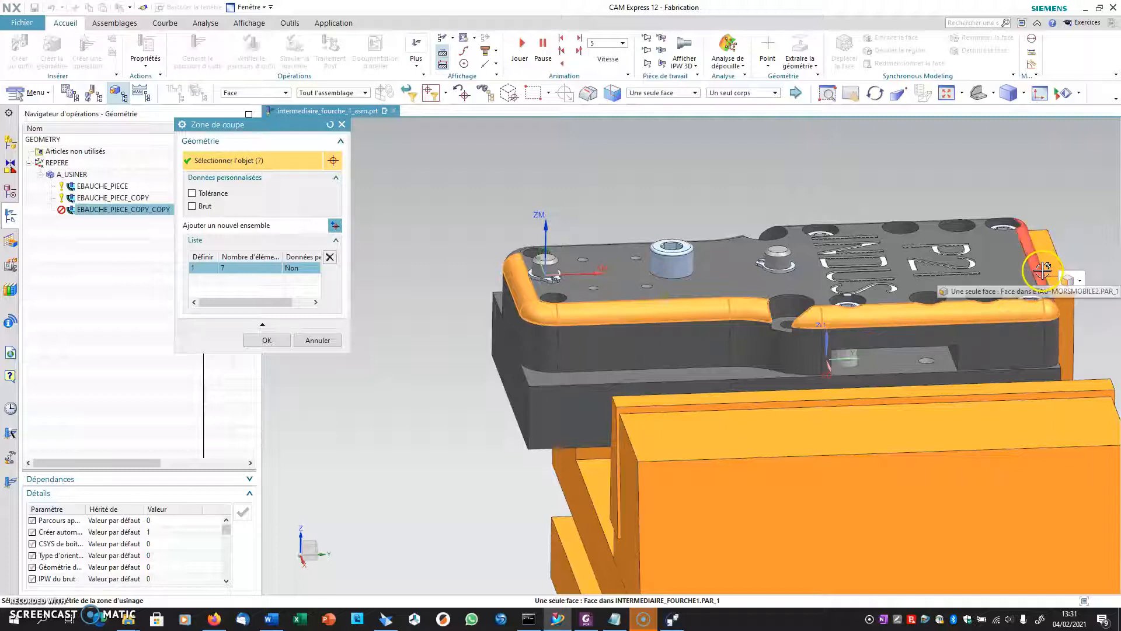
pyautogui.click(1033, 248)
# Add the remaining rounded top-edge faces around the opposite long side to complete the contour, and accept the cut area
pyautogui.moveTo(968, 239); pyautogui.dragTo(685, 382, button='middle')
pyautogui.click(668, 425)
pyautogui.click(692, 408)
pyautogui.click(884, 340)
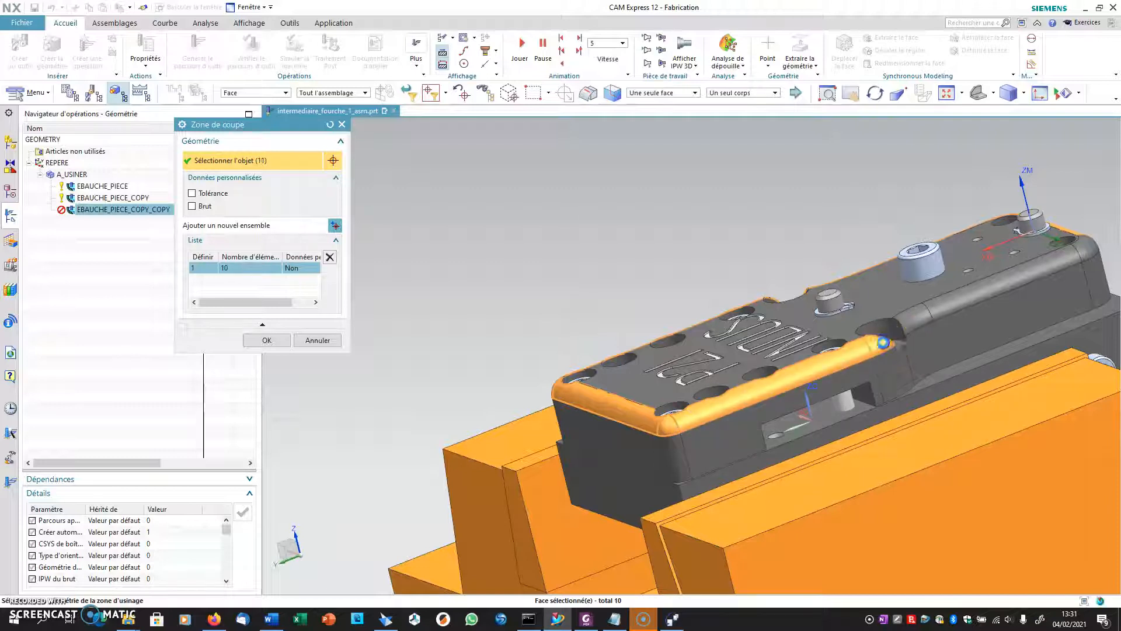
pyautogui.click(913, 321)
pyautogui.click(965, 299)
pyautogui.click(1075, 251)
pyautogui.moveTo(782, 283); pyautogui.dragTo(638, 317, button='middle')
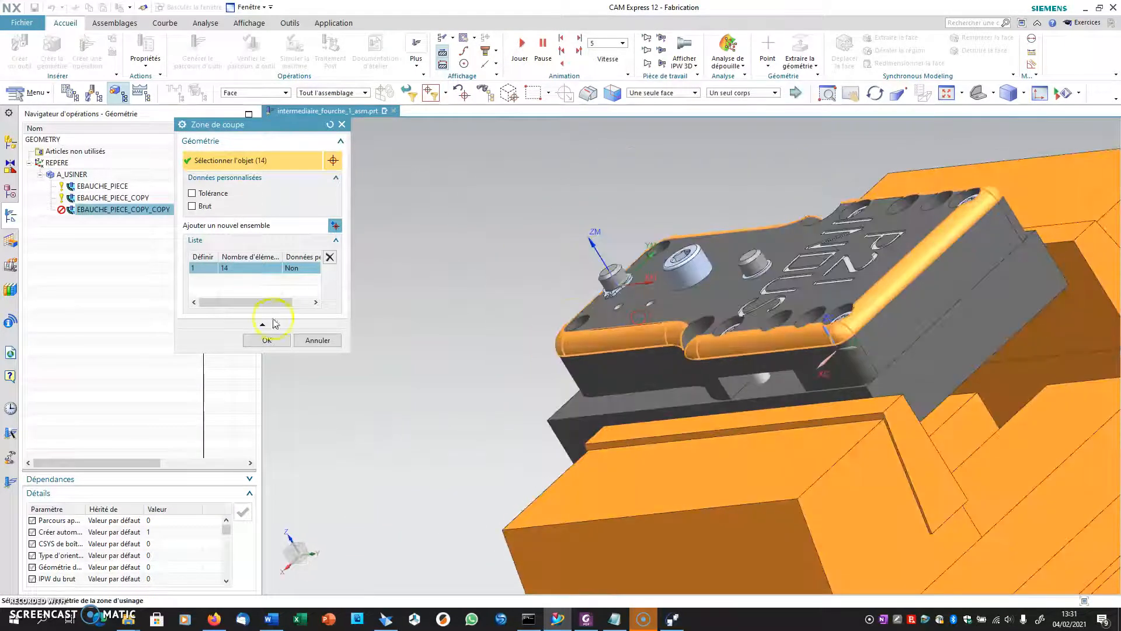
pyautogui.moveTo(480, 340); pyautogui.dragTo(366, 340, button='middle')
pyautogui.click(267, 340)
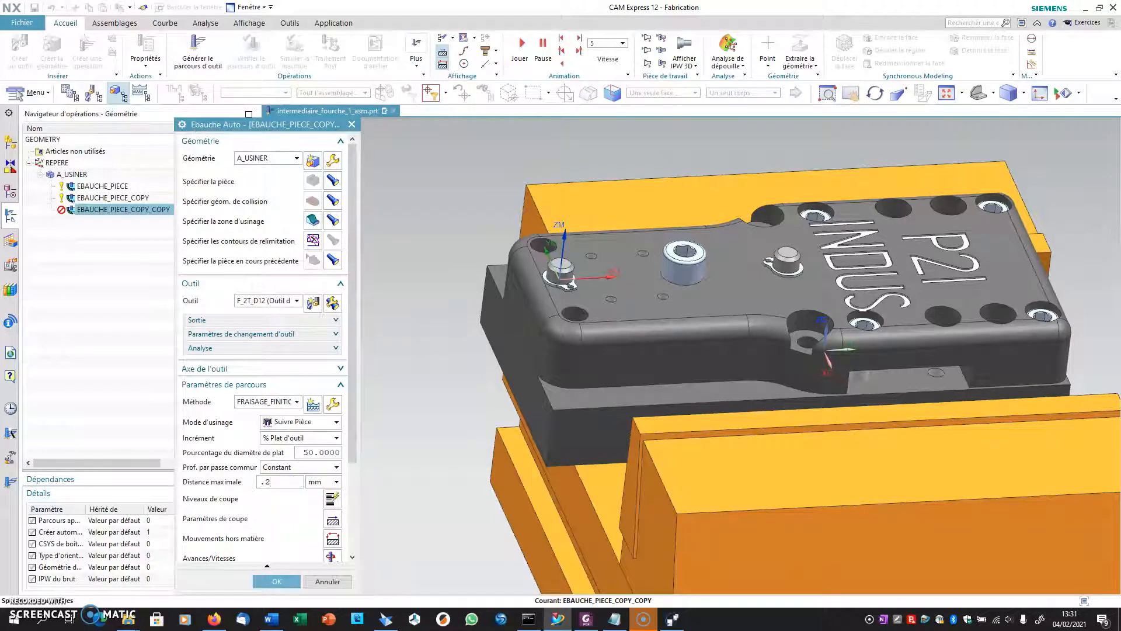
# Set the maximum distance per pass of EBAUCHE_PIECE_COPY_COPY to 0.2 mm, generate its toolpath and accept the operation
pyautogui.scroll(-5, 284, 472)
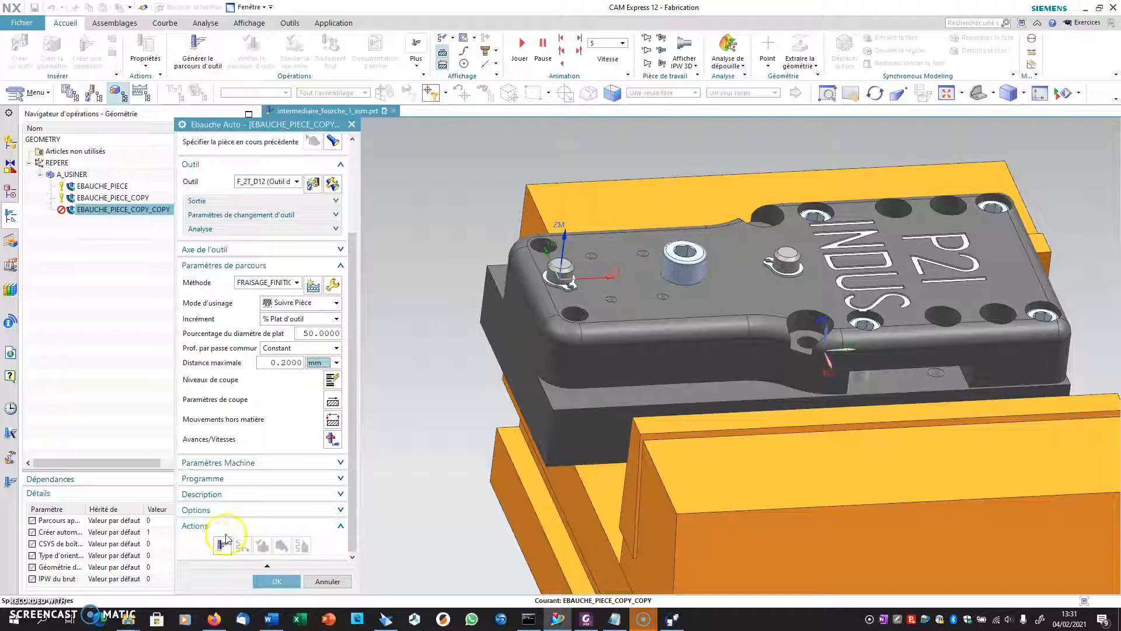
pyautogui.click(221, 544)
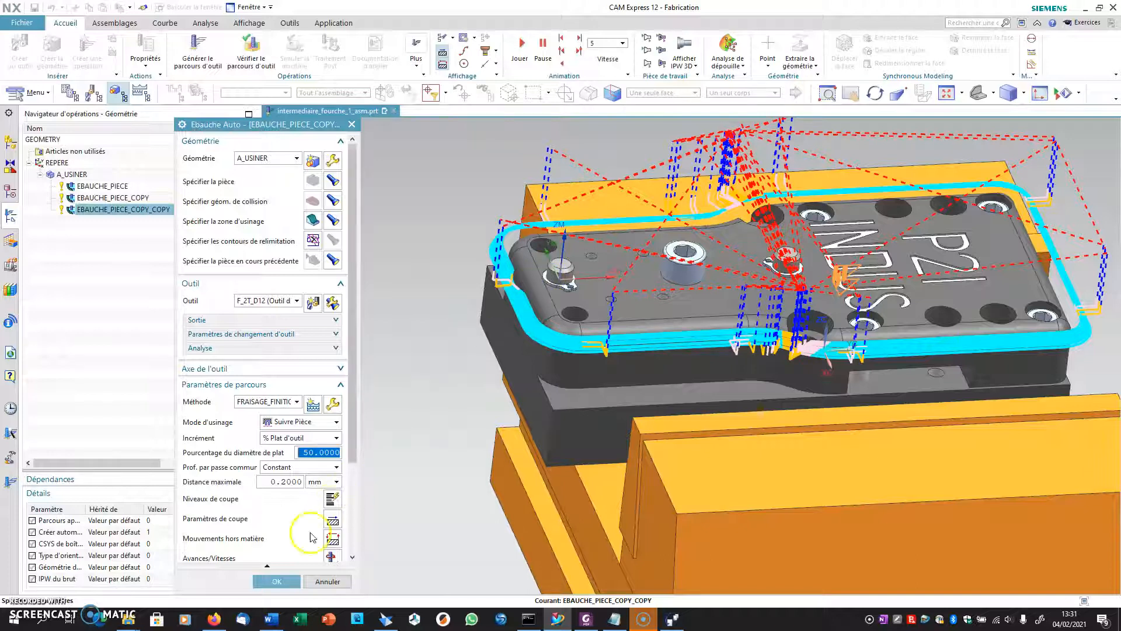
pyautogui.click(277, 581)
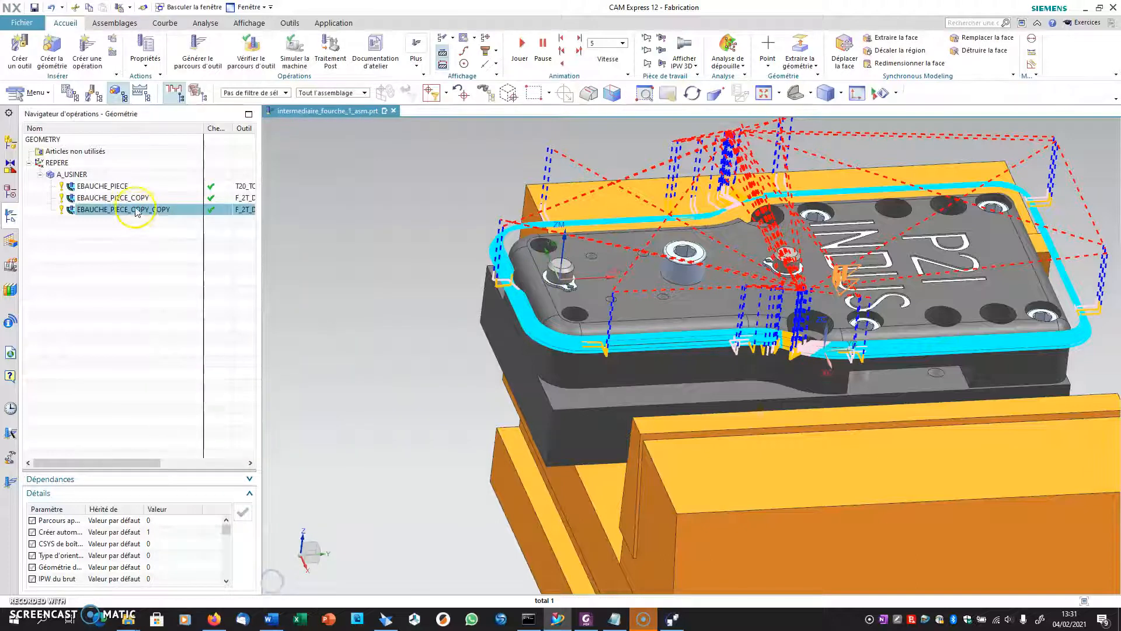
# Simulate all A_USINER operations with 3D dynamic material removal, examine the machined rounded edges up close, and close the simulation
pyautogui.click(83, 175)
pyautogui.click(244, 55)
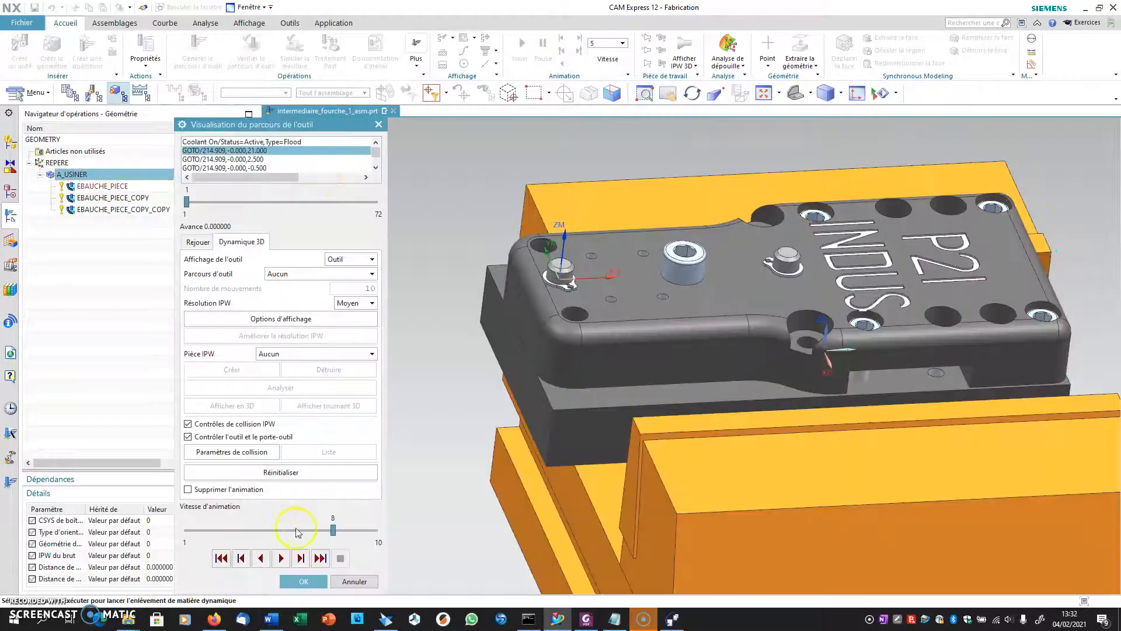
pyautogui.click(298, 559)
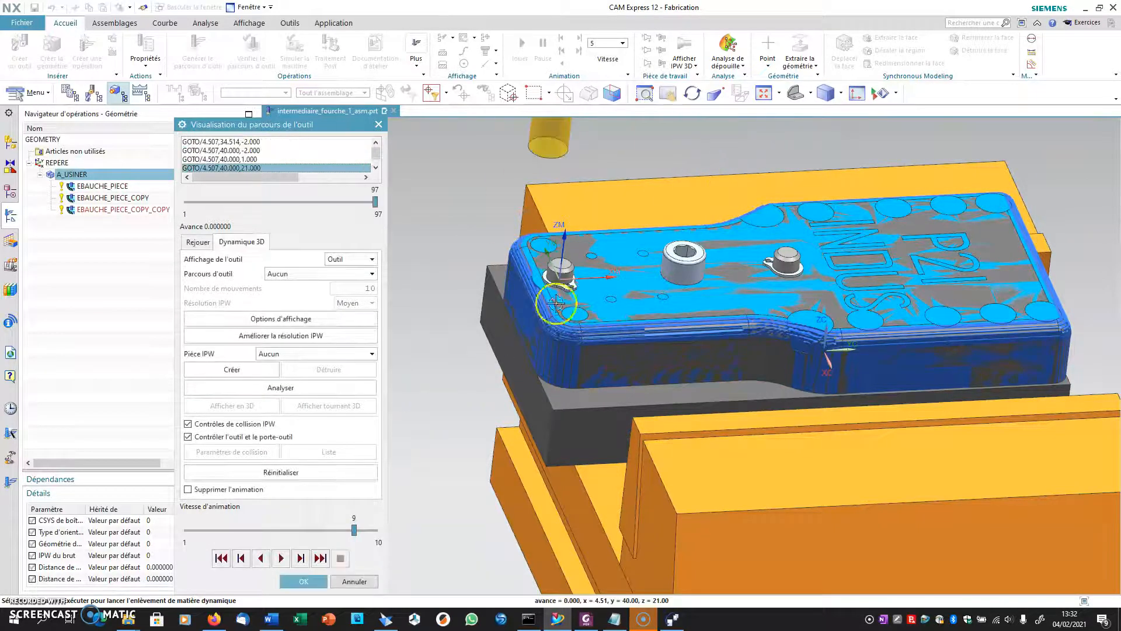
pyautogui.scroll(2, 552, 298)
pyautogui.scroll(2, 552, 298)
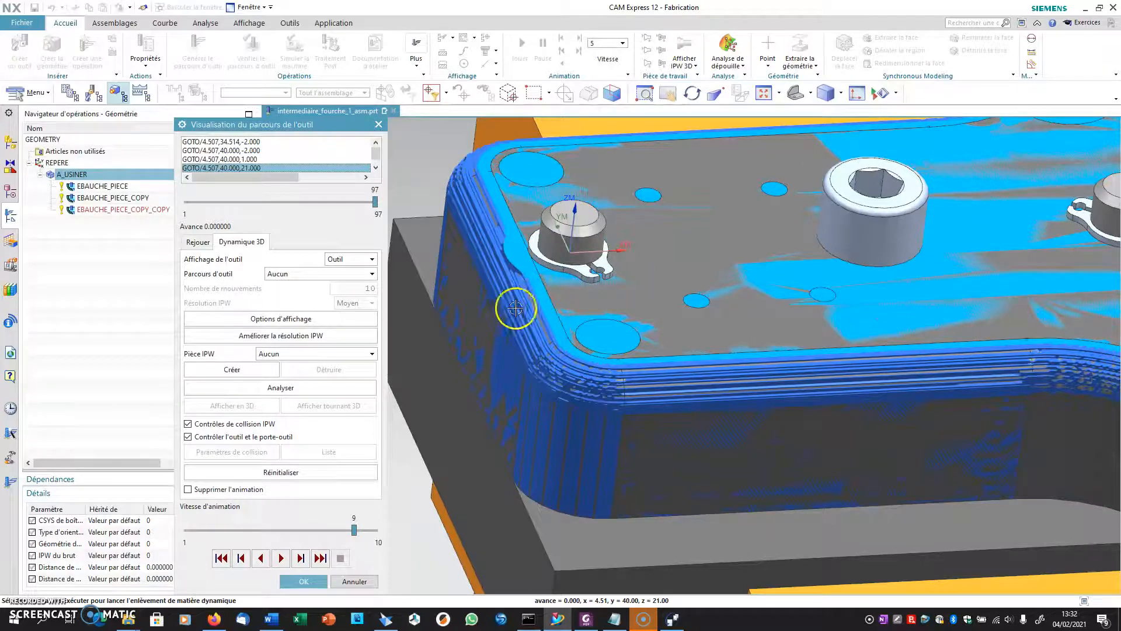
pyautogui.scroll(-4, 538, 381)
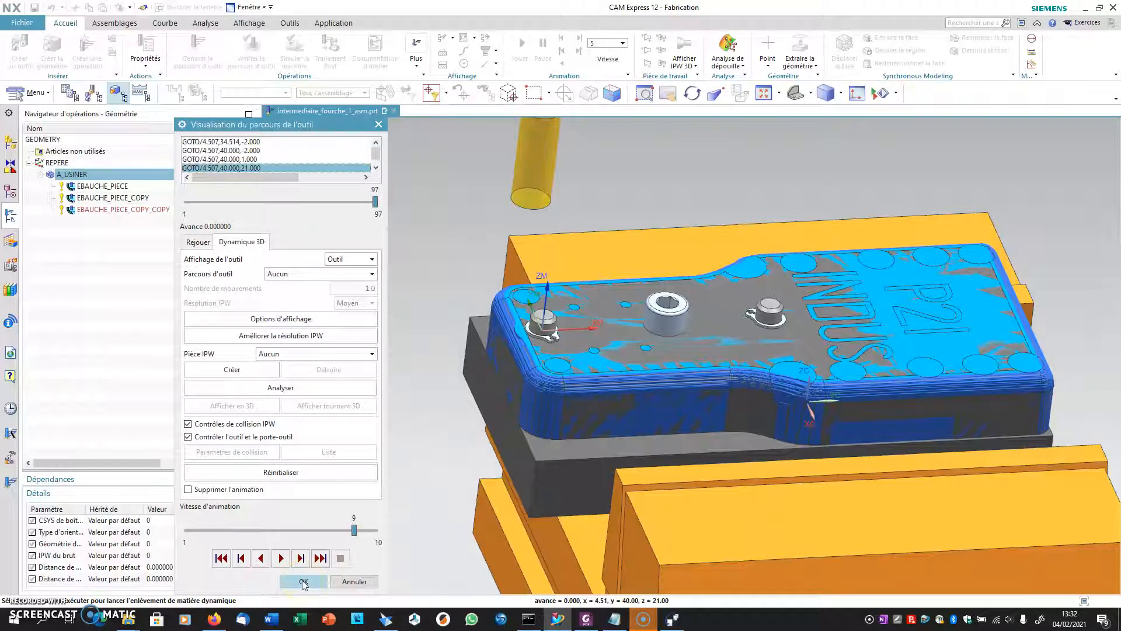
pyautogui.click(302, 581)
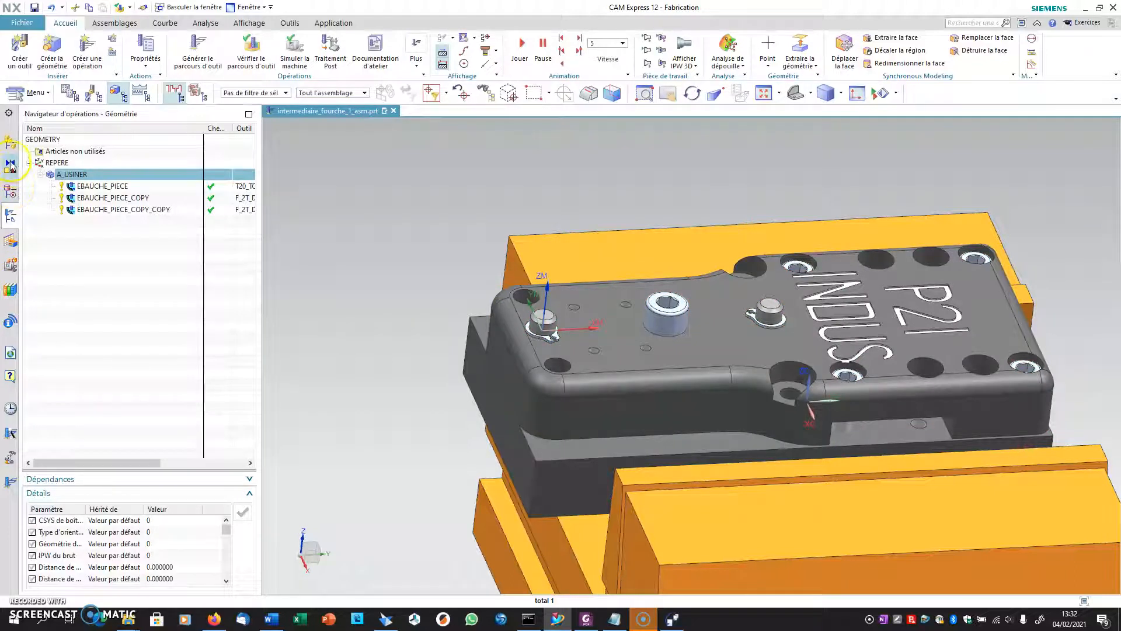
# Switch the operation navigator to the machine tool view that lists the tool magazine pockets
pyautogui.click(94, 92)
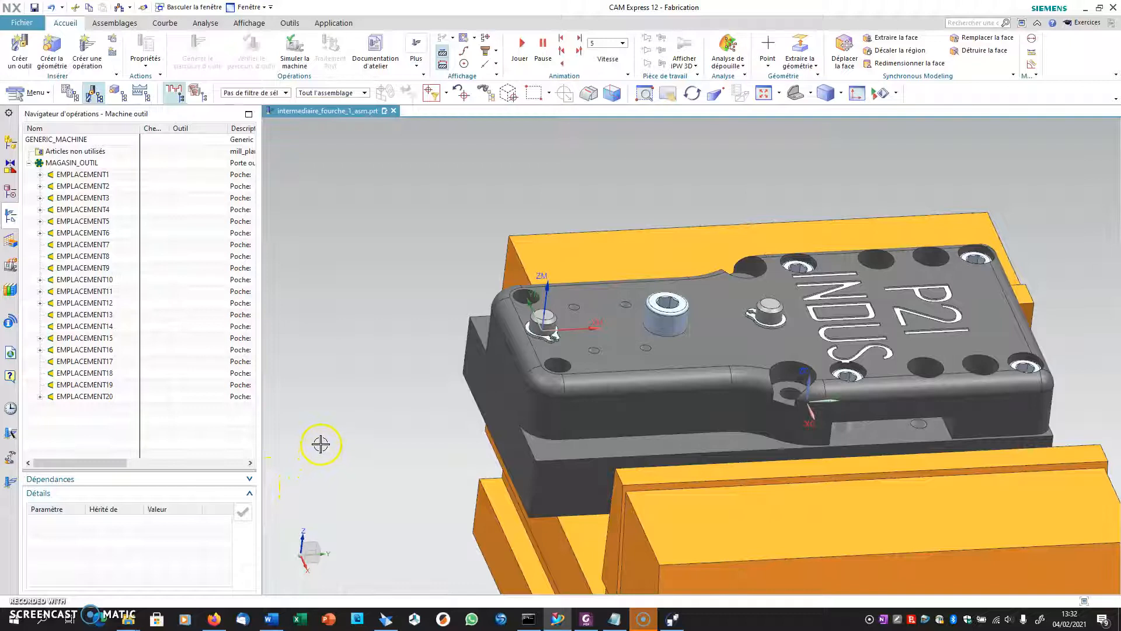
pyautogui.moveTo(326, 427)
pyautogui.mouseDown(button='middle')
pyautogui.moveTo(341, 428)
pyautogui.moveTo(330, 440)
pyautogui.mouseUp(button='middle')
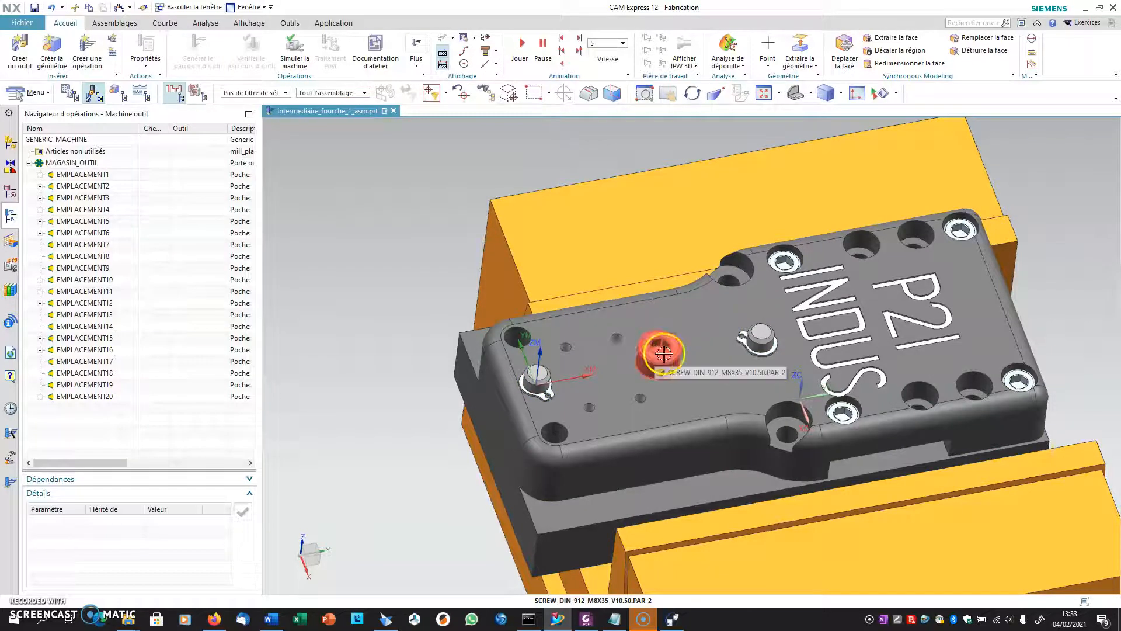
pyautogui.scroll(2, 665, 353)
pyautogui.scroll(-4, 683, 358)
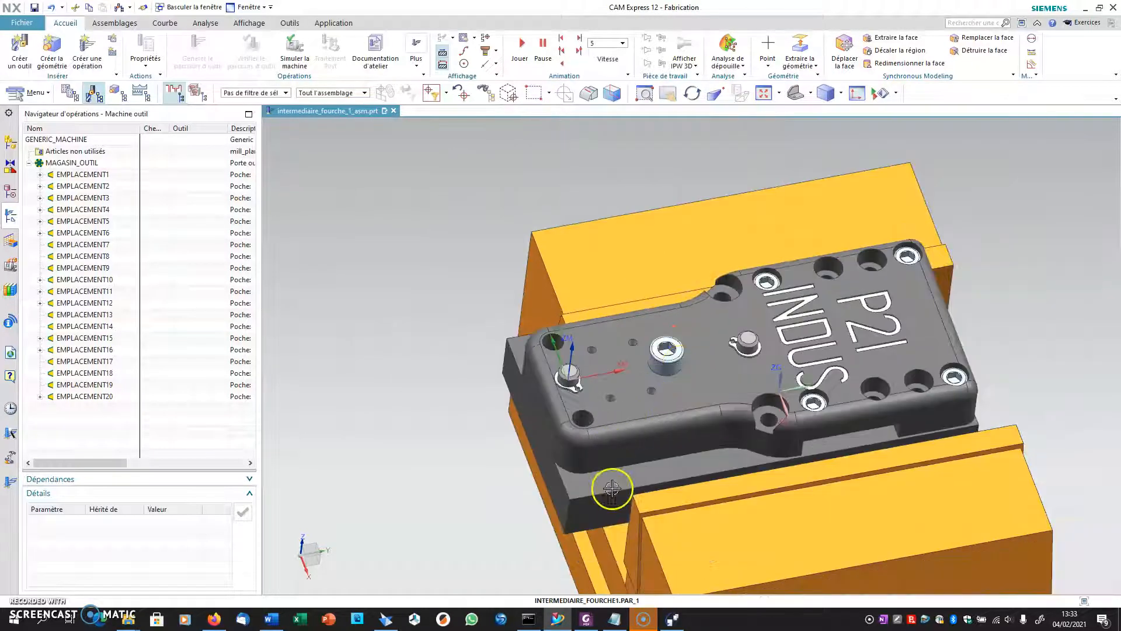